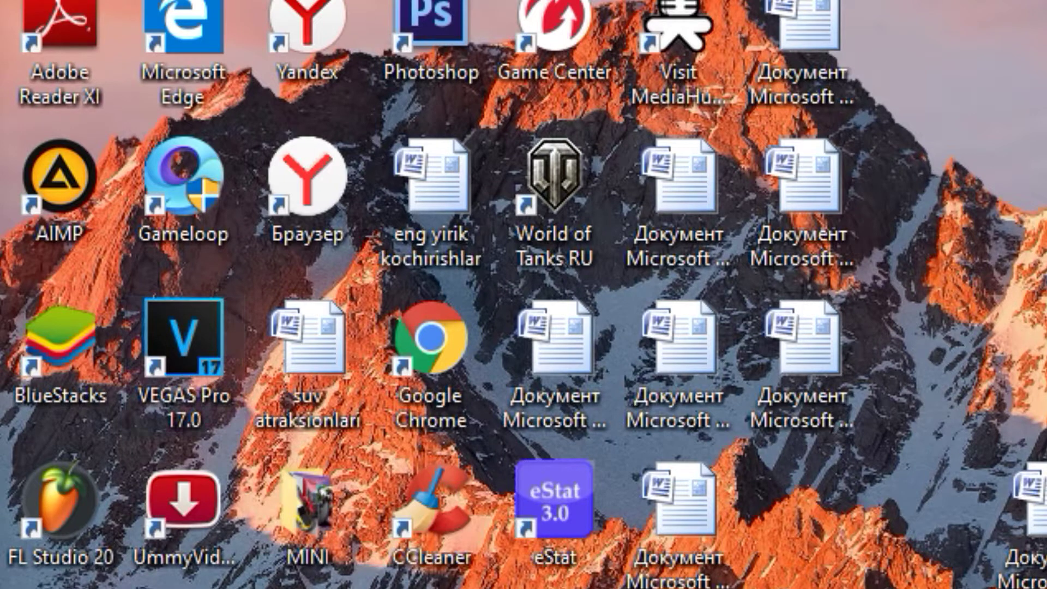
Launch VEGAS Pro 17.0 and place the DOP 1 image from the JALOLOV INTRO folder at the start of a new video track
double_click(205, 370)
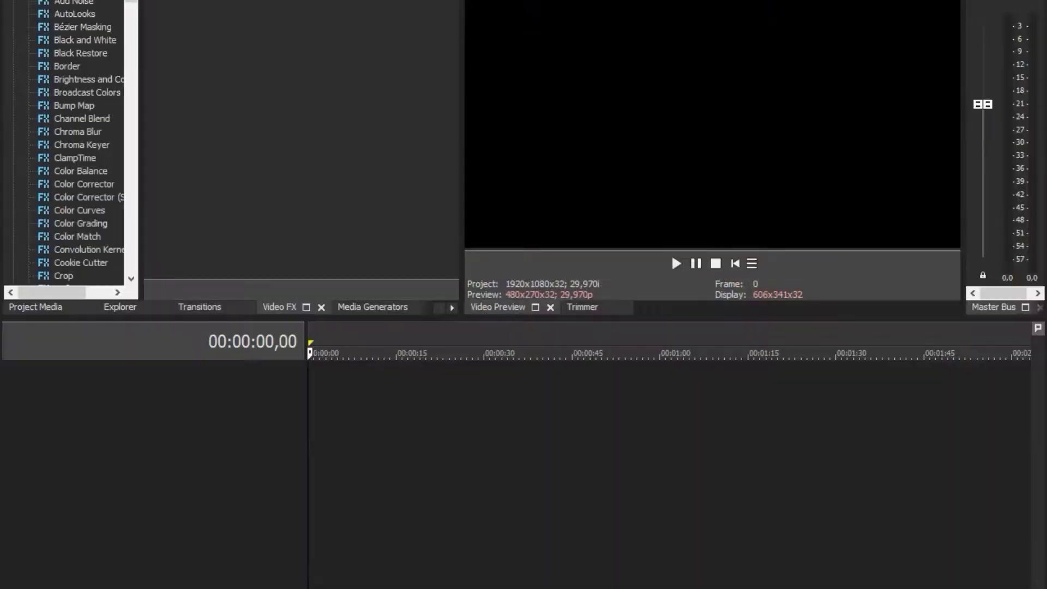
drag(587, 3, 944, 24)
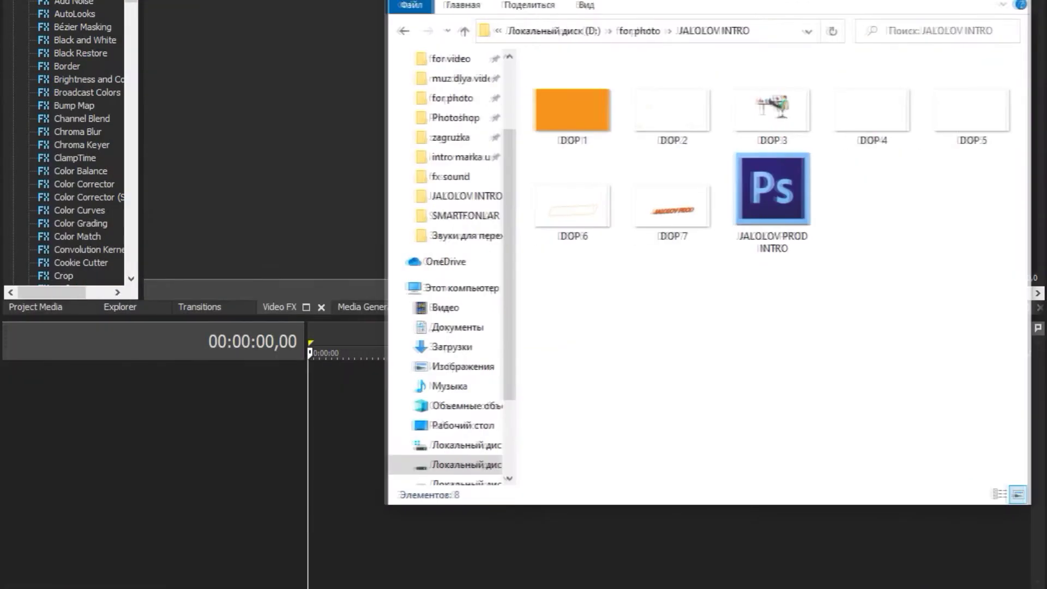
drag(673, 163, 372, 417)
mouse_move(308, 411)
mouse_down()
mouse_move(325, 402)
mouse_move(310, 407)
mouse_up()
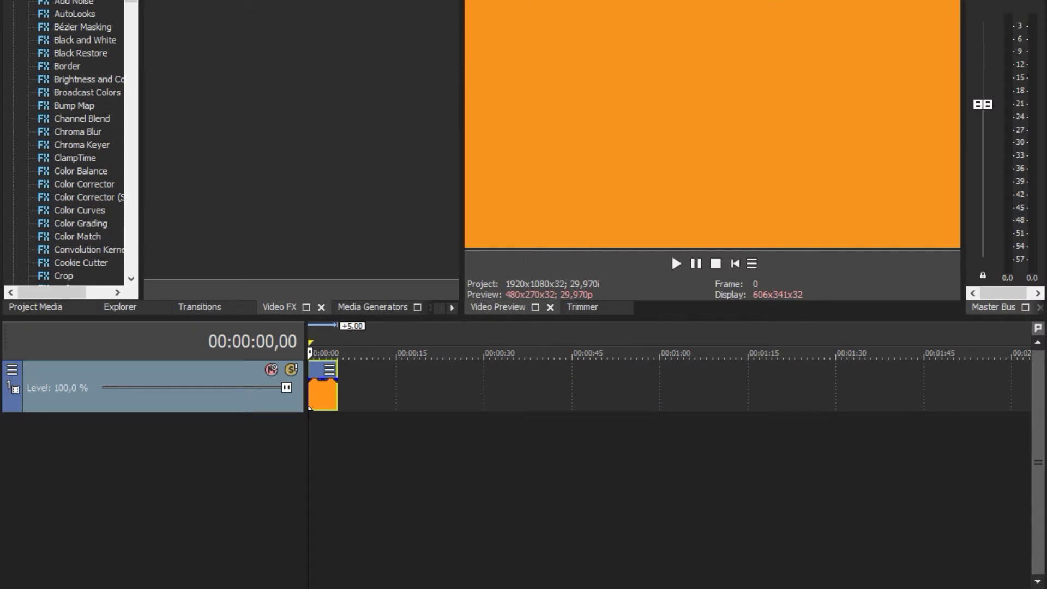
Add the DOP 2 image at the start of its own track above DOP 1, and mute the DOP 2 track
key(alt+Tab)
click(785, 163)
drag(770, 149, 388, 384)
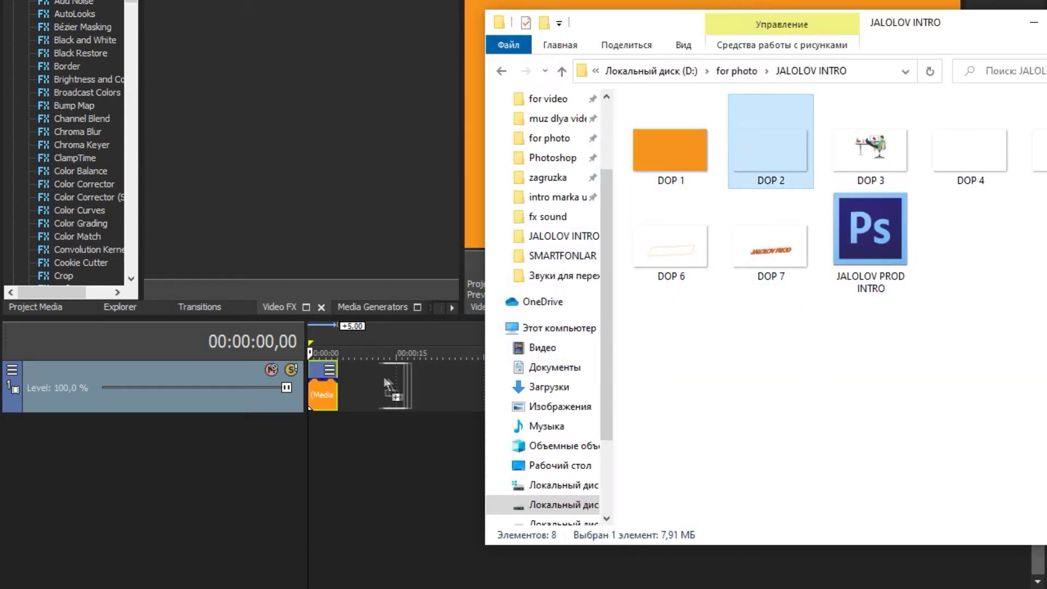
drag(323, 397, 323, 443)
drag(379, 396, 327, 395)
click(314, 397)
click(308, 397)
click(271, 369)
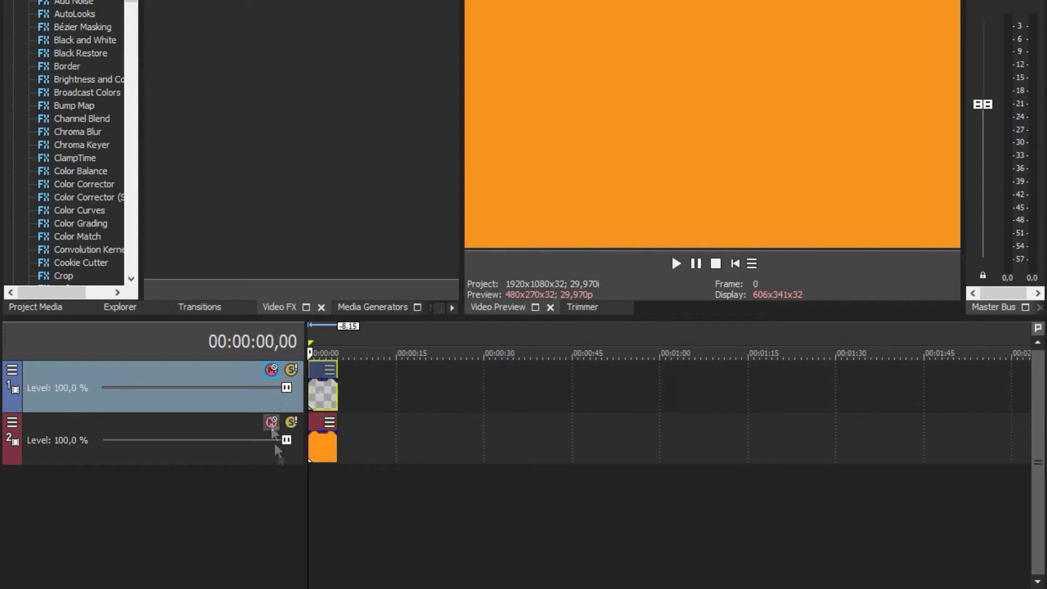
Insert four empty video tracks above the DOP 2 track
right_click(365, 385)
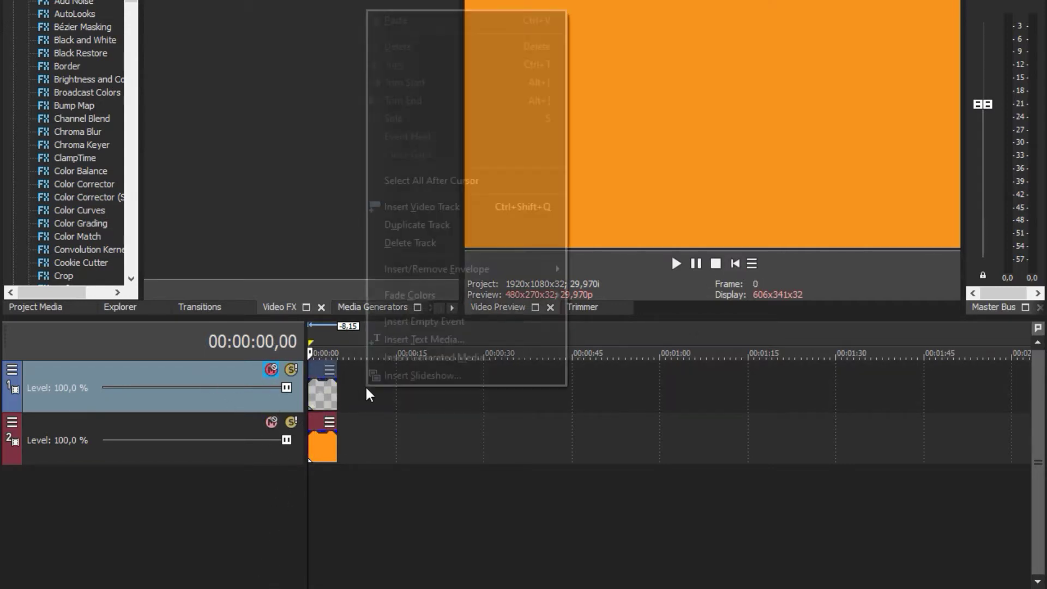
click(452, 207)
right_click(407, 389)
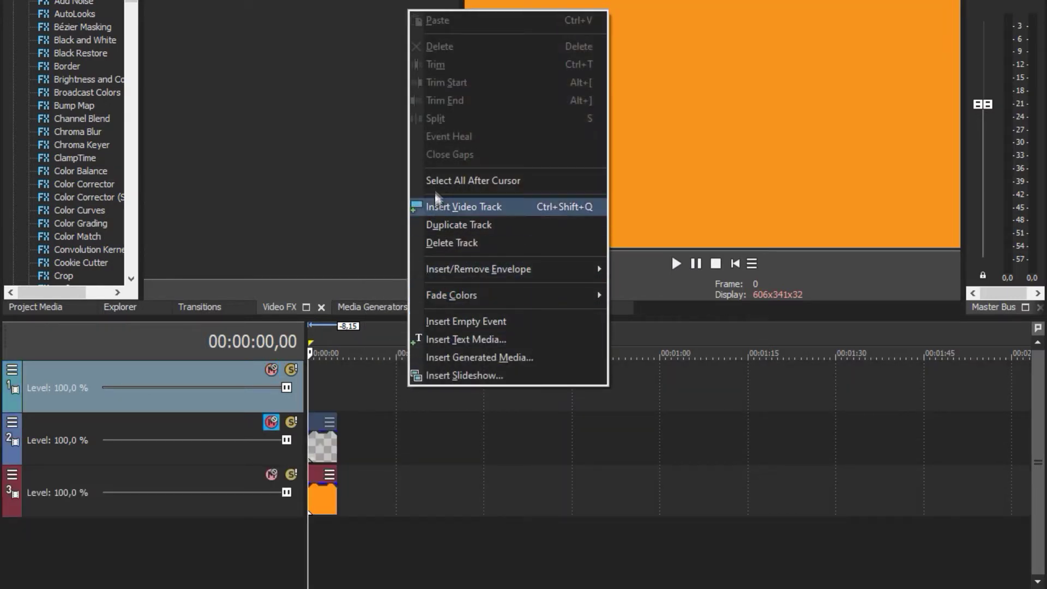
click(453, 207)
right_click(346, 393)
right_click(175, 529)
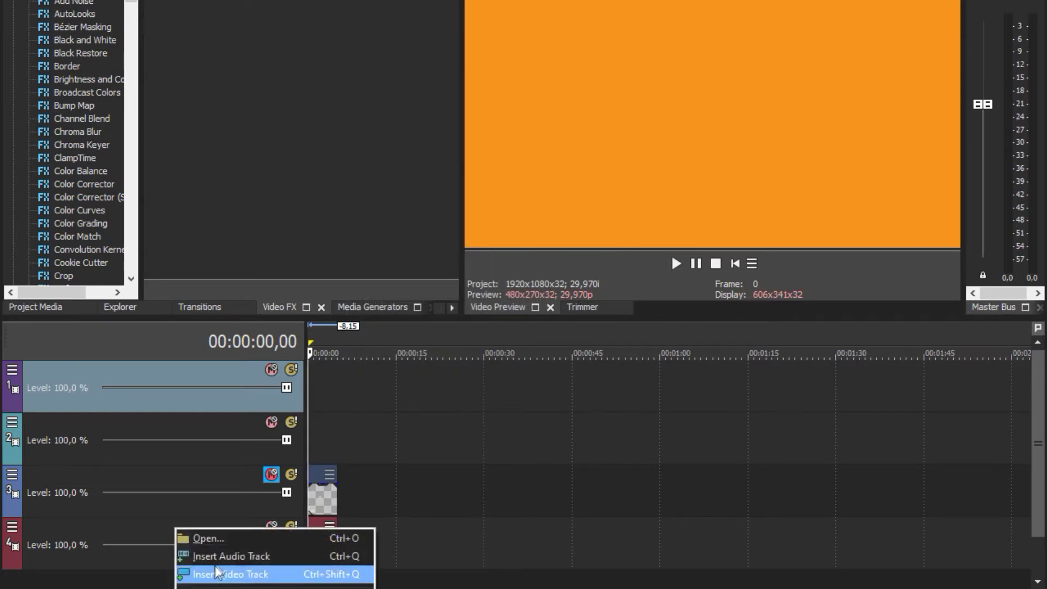
click(218, 574)
right_click(198, 404)
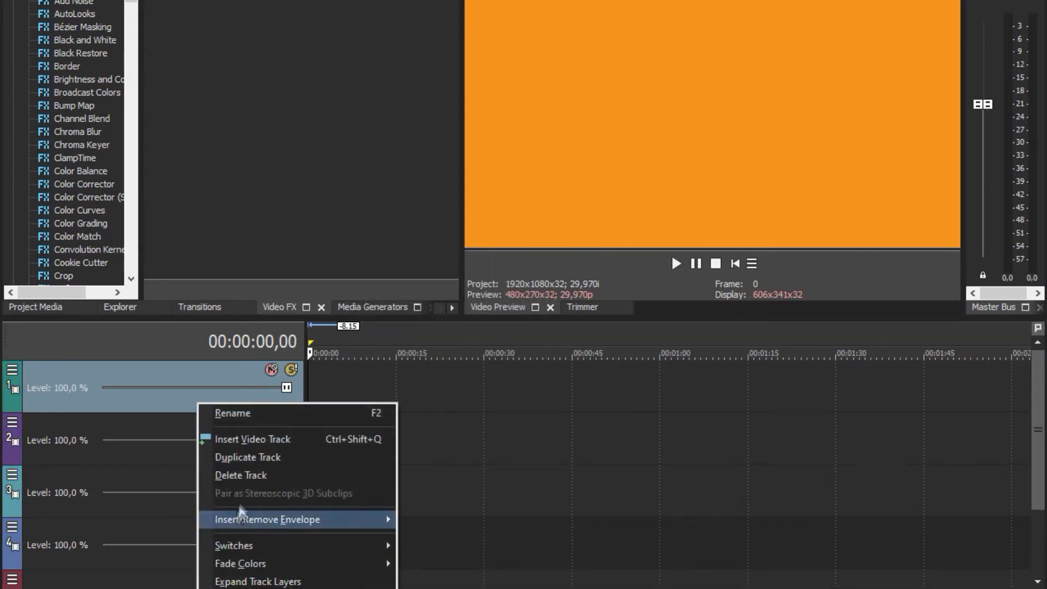
click(259, 442)
Place the DOP 3 to DOP 7 images at the timeline start on separate tracks, stacked upward in number order with DOP 7 topmost
key(alt+Tab)
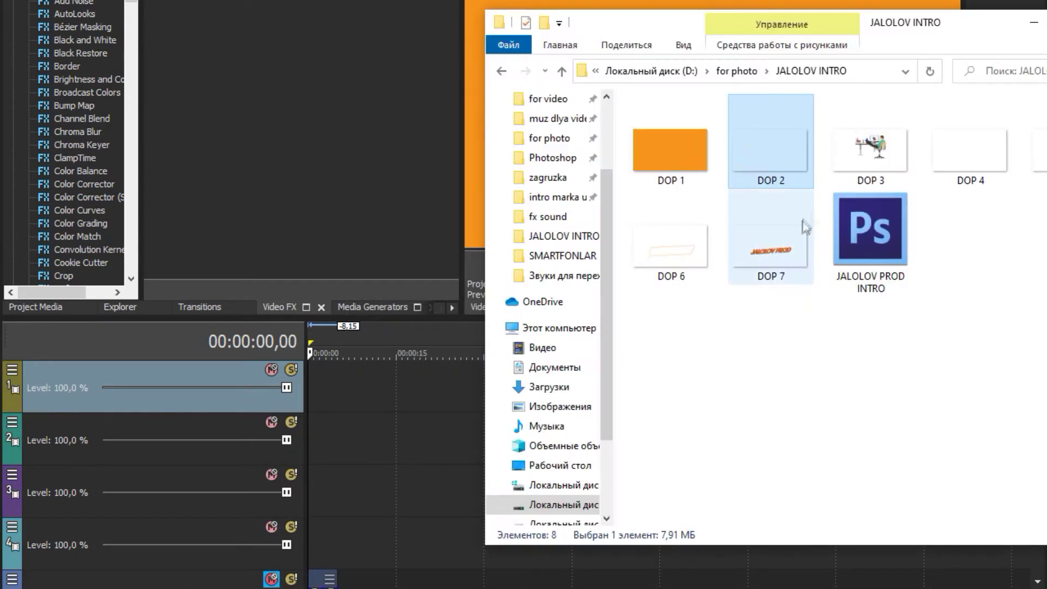
click(920, 273)
drag(905, 162, 330, 545)
drag(970, 153, 315, 474)
drag(1041, 187, 315, 436)
drag(691, 260, 315, 397)
drag(771, 248, 355, 344)
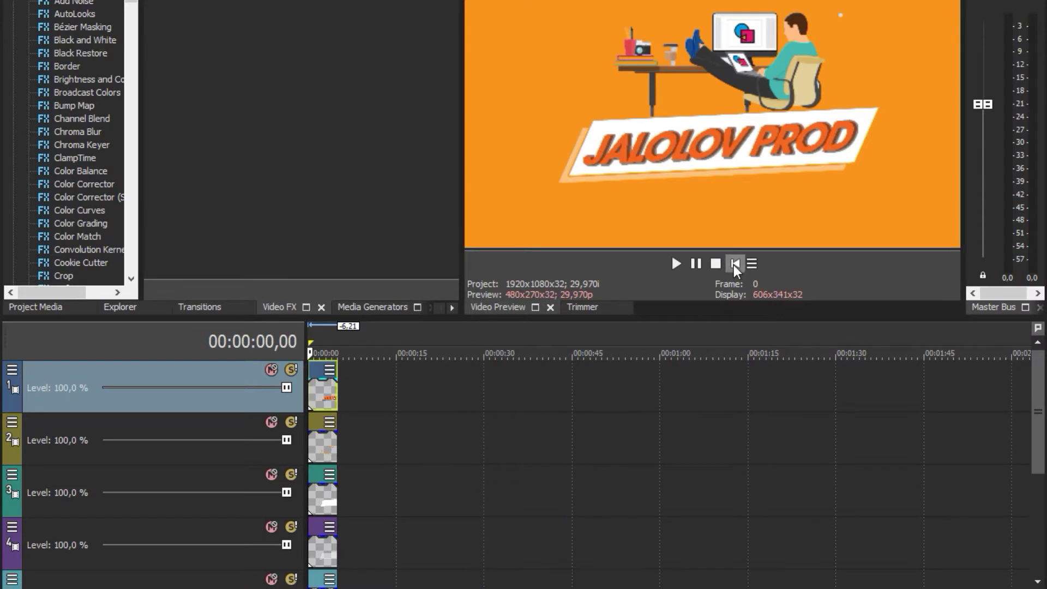
Mute tracks 1 to 5 so only the DOP 1 and DOP 2 layers show, and return to the timeline start
scroll(289, 540, down, 2)
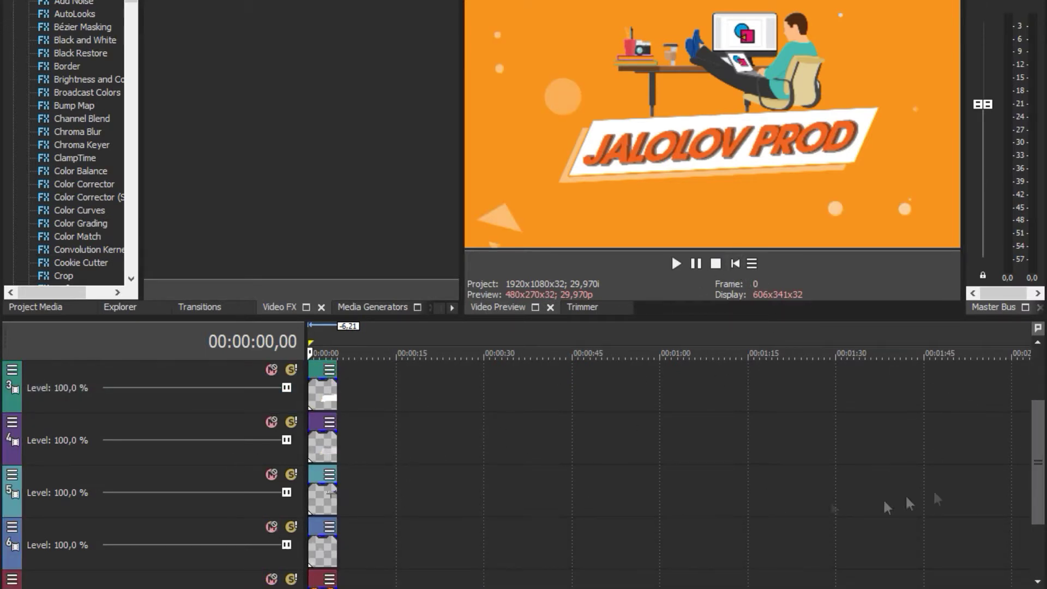
drag(1037, 457, 1038, 482)
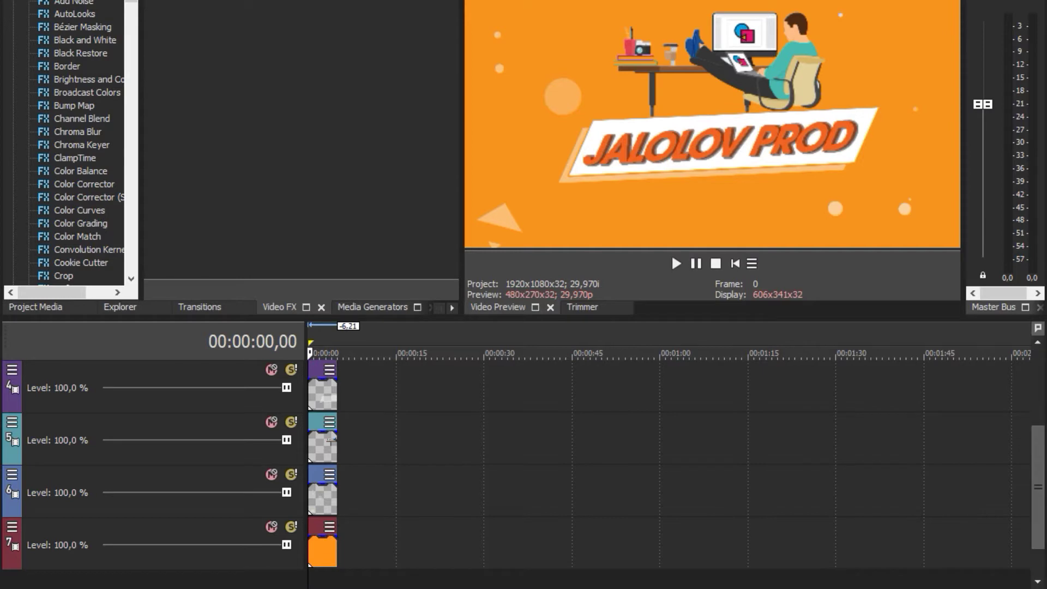
click(324, 493)
click(271, 474)
click(271, 369)
click(271, 422)
drag(1038, 487, 1034, 409)
click(271, 474)
click(267, 373)
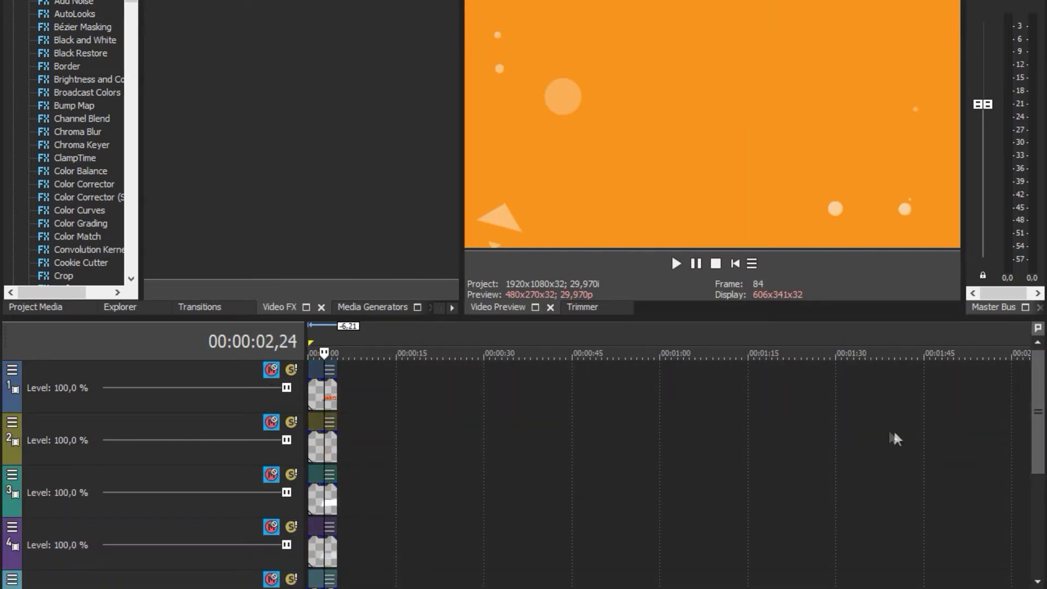
drag(1039, 410, 1039, 512)
click(733, 264)
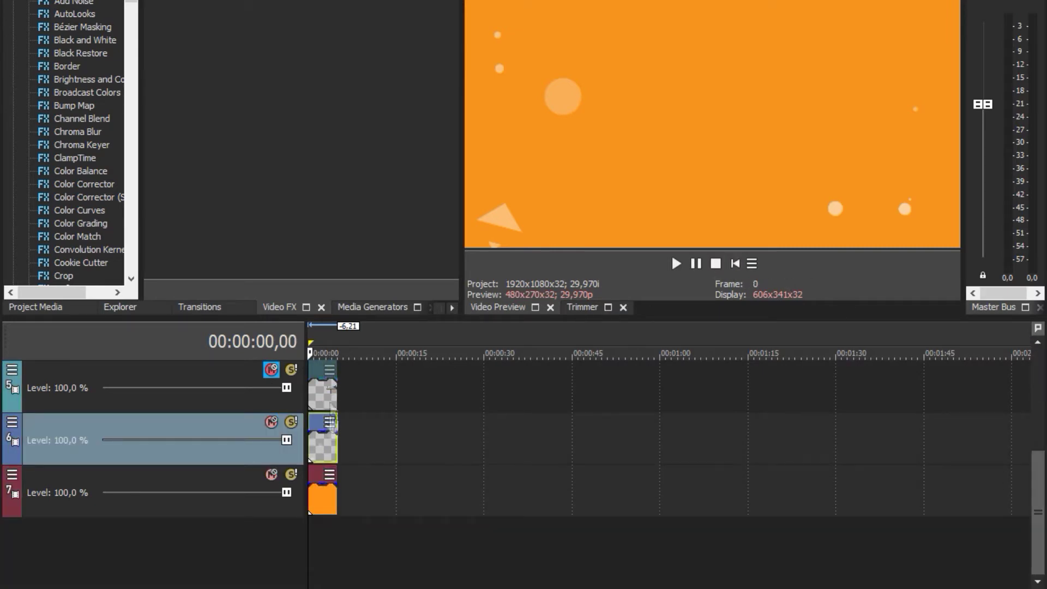
Open the Event Pan/Crop editor for DOP 1 without adding any effect, and resize and move its window clear of the preview
click(327, 475)
click(360, 476)
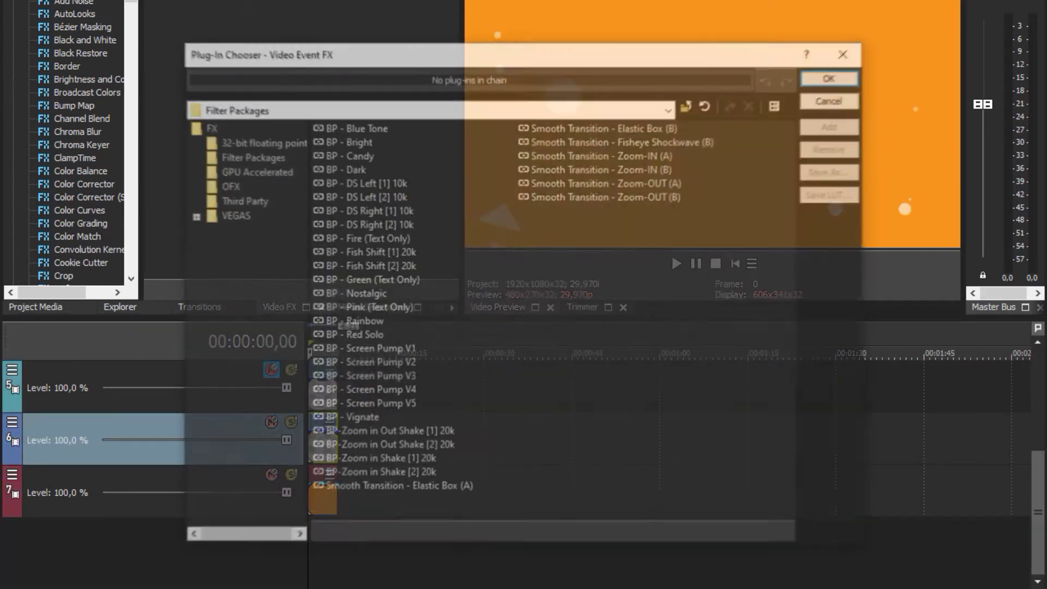
click(830, 106)
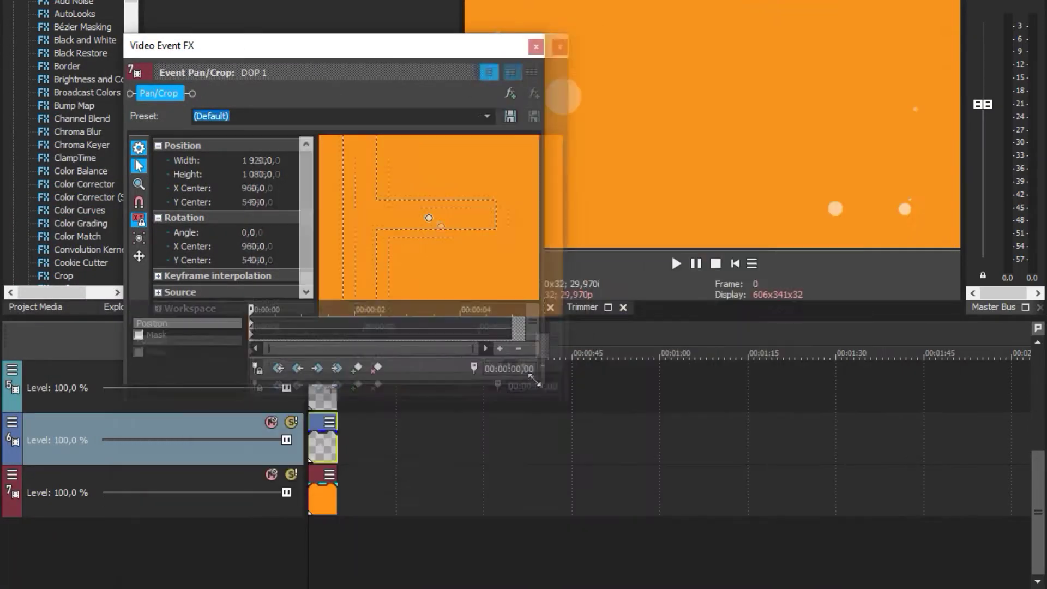
scroll(647, 299, down, 2)
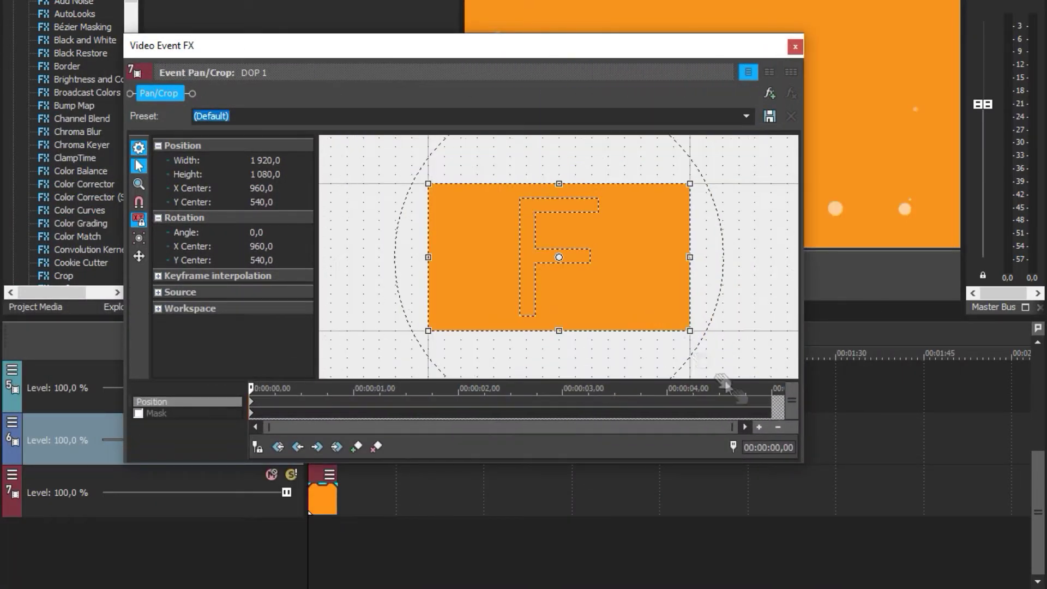
drag(804, 462, 745, 450)
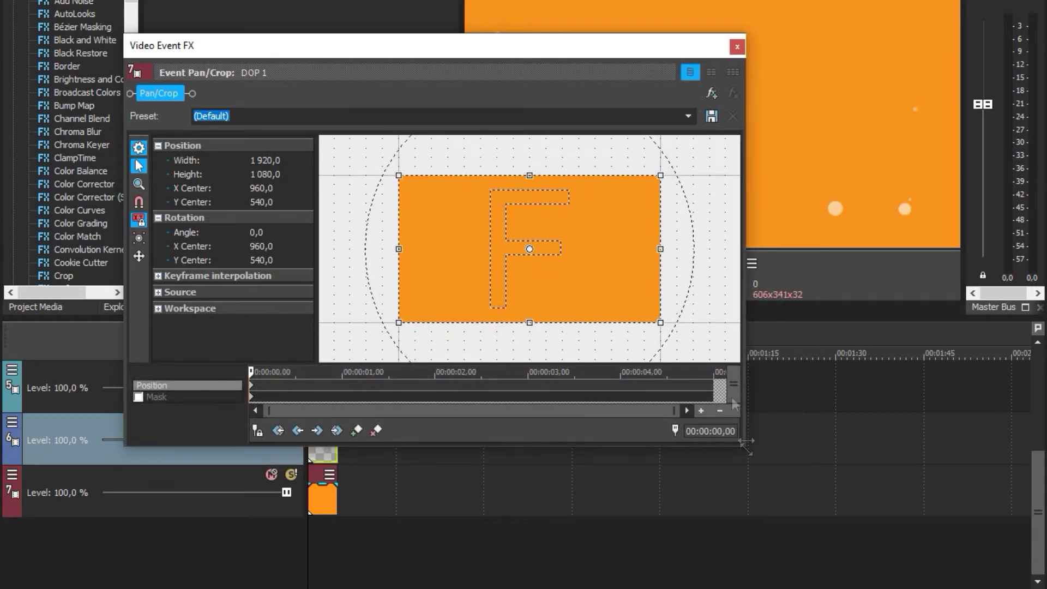
drag(449, 51, 349, 289)
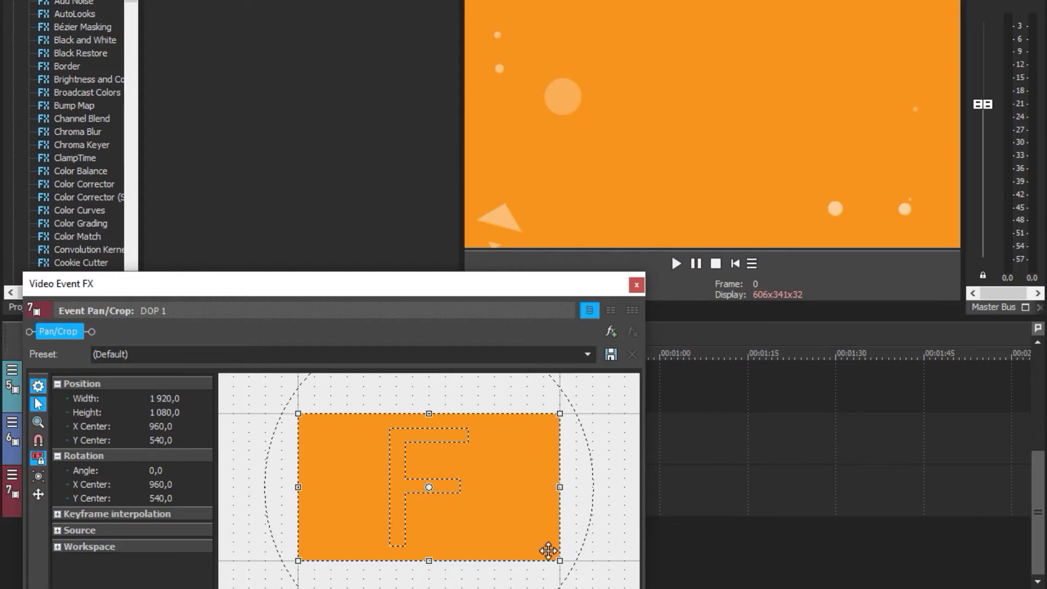
Shrink the DOP 1 crop frame to about 1781 × 1001.8 around its centre, close the editor and play the result
drag(561, 562, 540, 549)
right_click(486, 499)
click(519, 528)
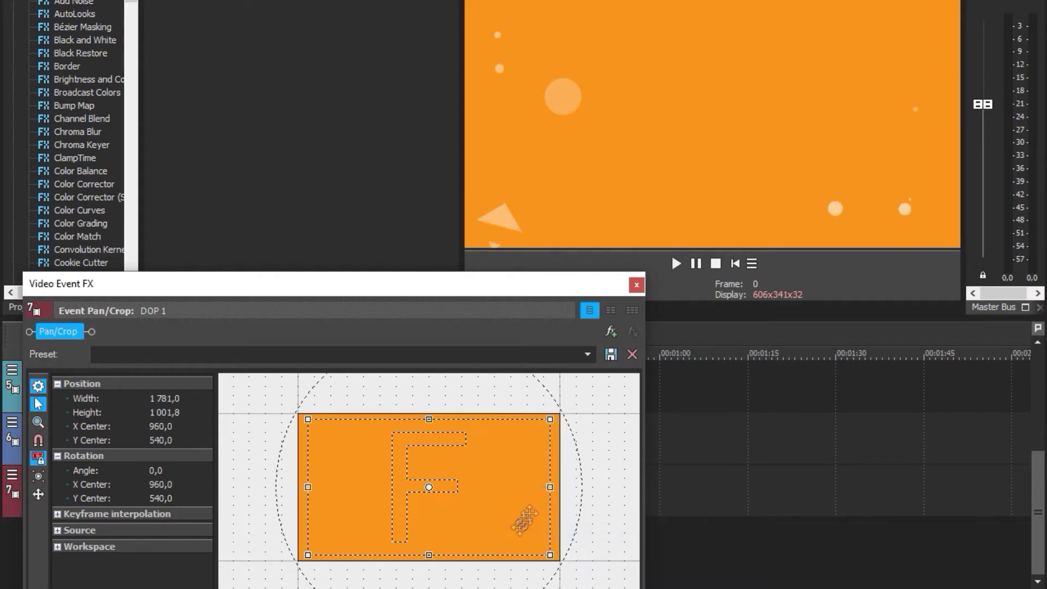
click(637, 285)
key(space)
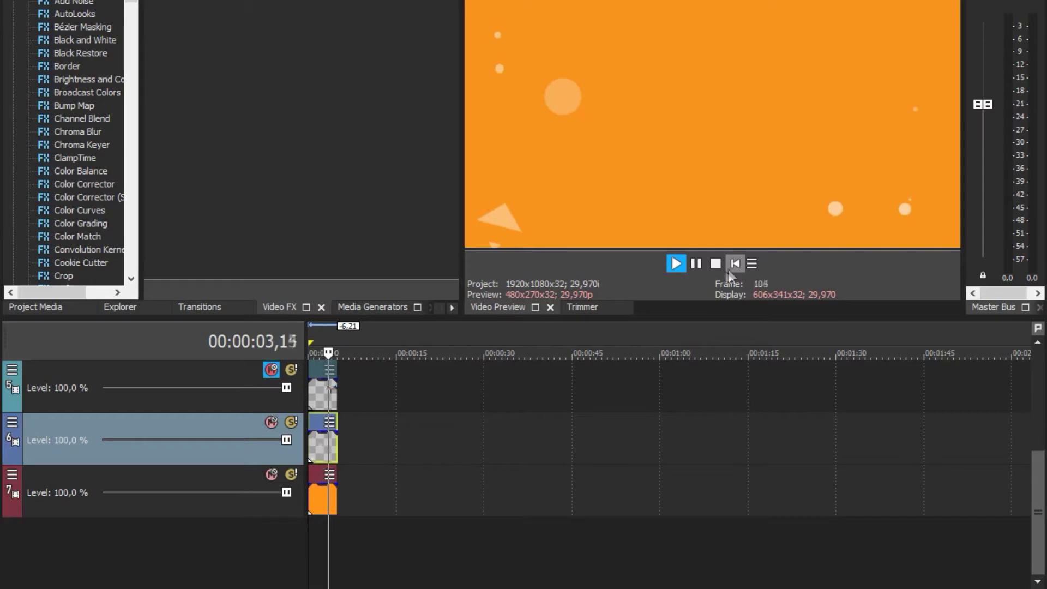
key(space)
Animate a gradual zoom-in on DOP 2 with Event Pan/Crop by shrinking its crop frame towards the centre, and preview it
click(329, 423)
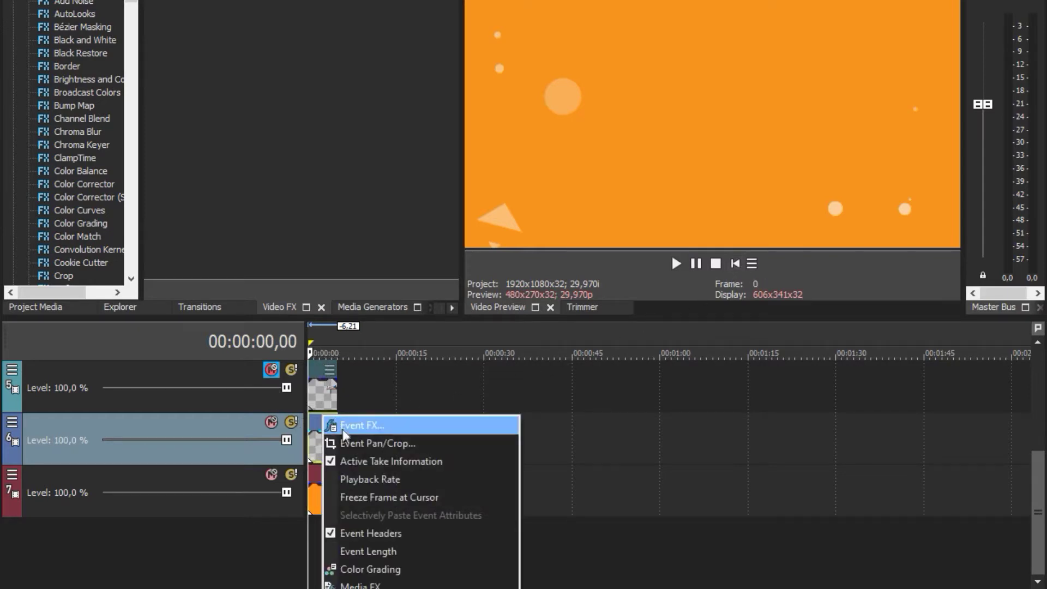
click(357, 424)
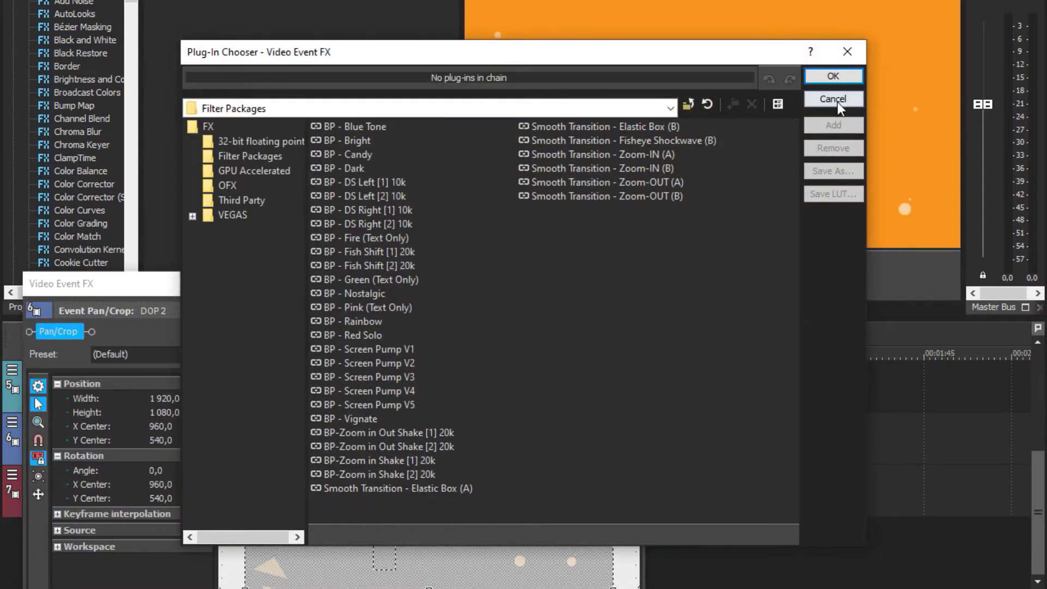
click(832, 99)
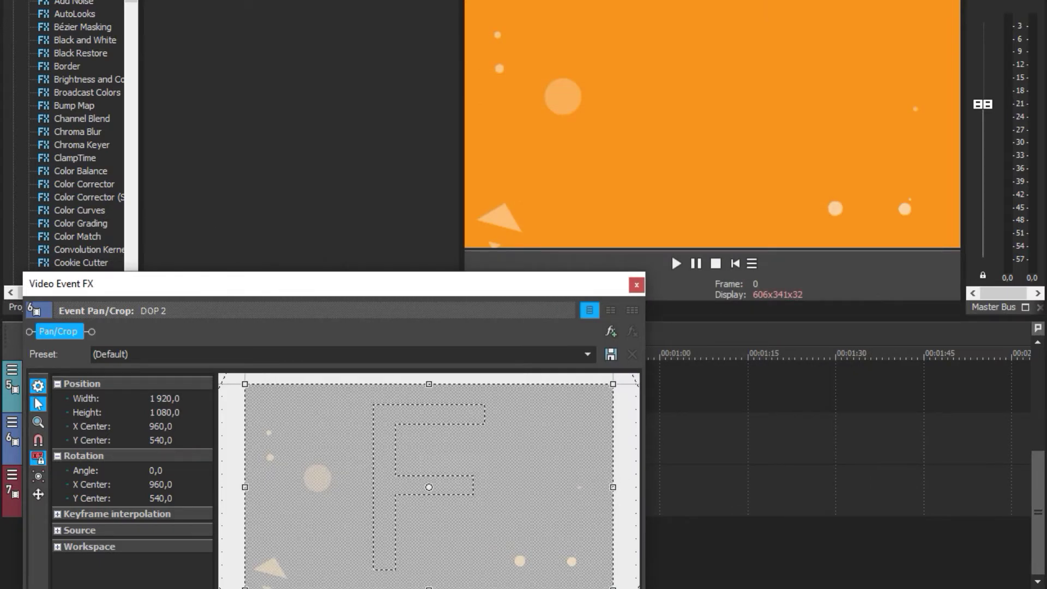
right_click(496, 528)
click(466, 519)
drag(613, 587, 544, 538)
right_click(516, 528)
click(572, 567)
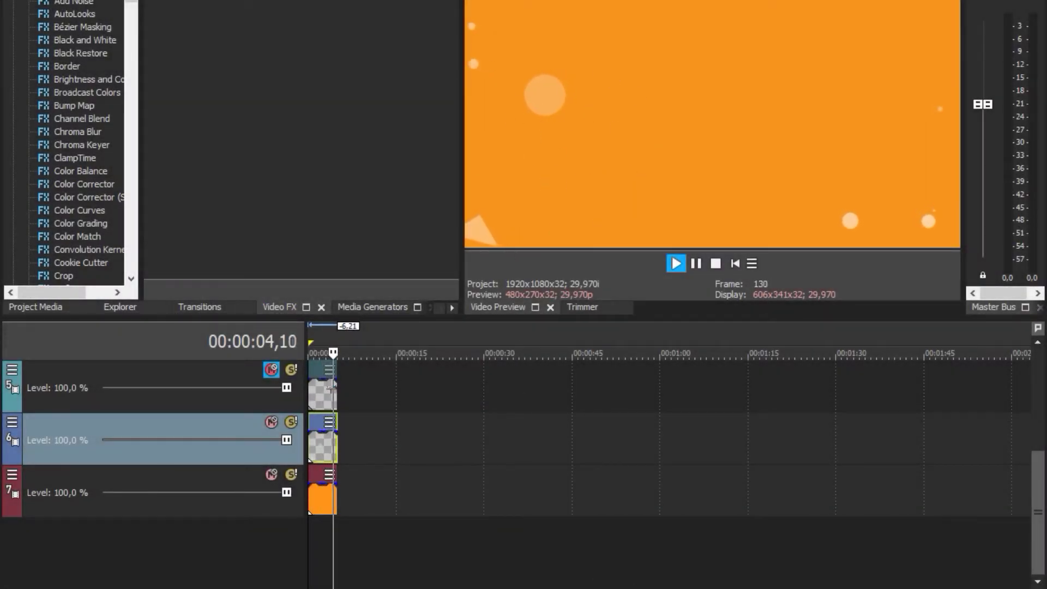
key(space)
Stretch the timeline view around the clips and replay the background zoom animation from the start
scroll(633, 583, up, 2)
scroll(668, 439, up, 4)
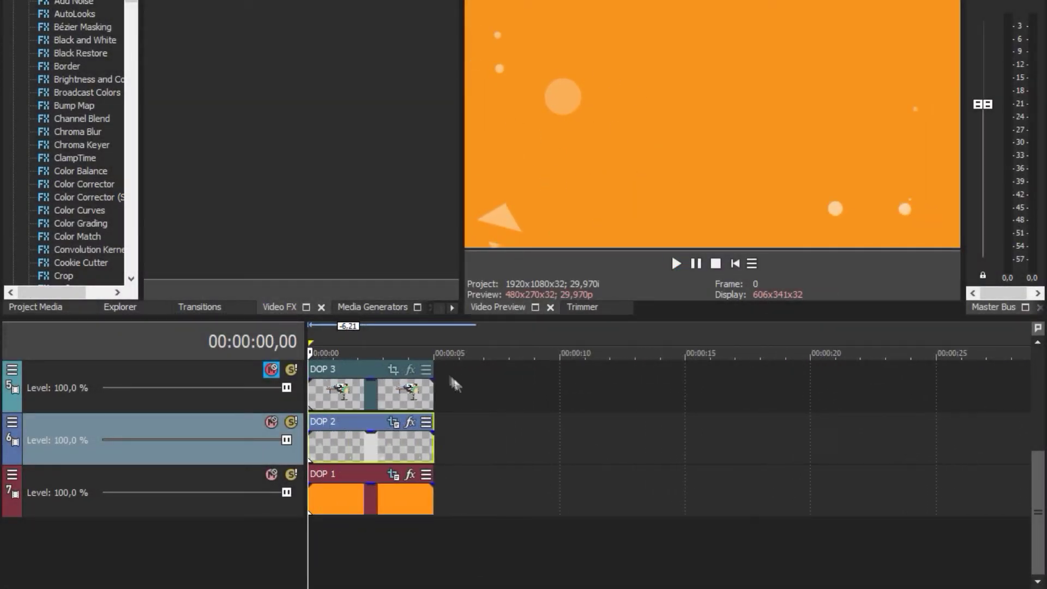
key(Up)
key(Up)
key(Up)
key(Down)
key(Down)
key(Down)
key(Down)
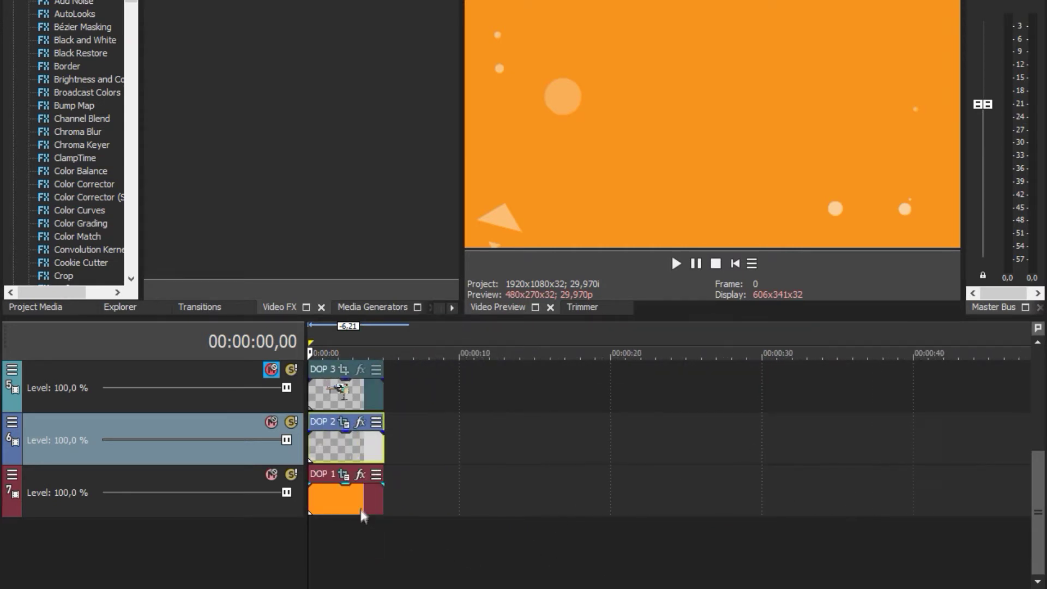
click(335, 448)
click(335, 392)
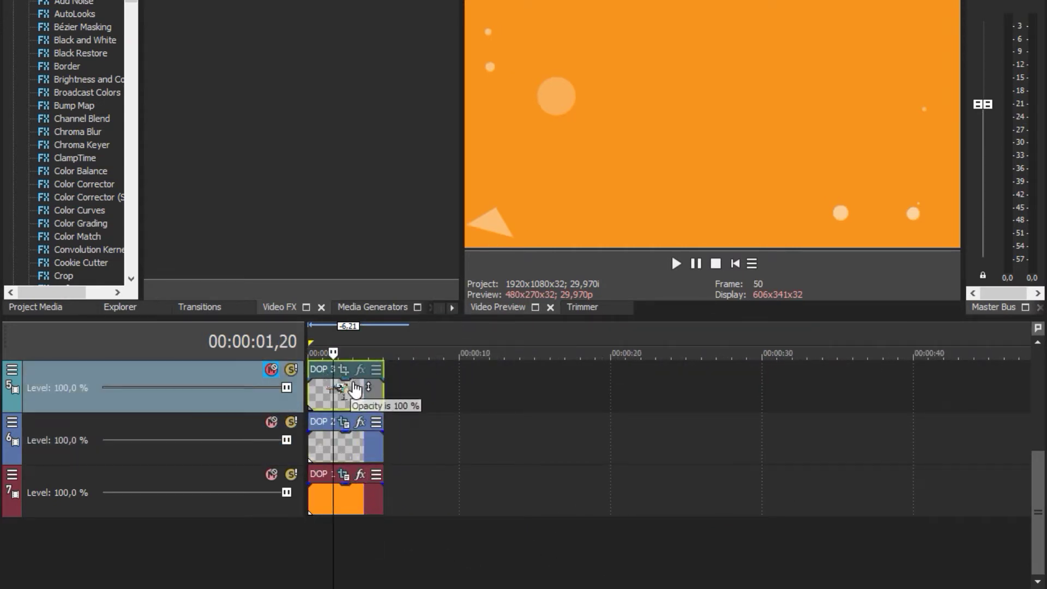
click(740, 264)
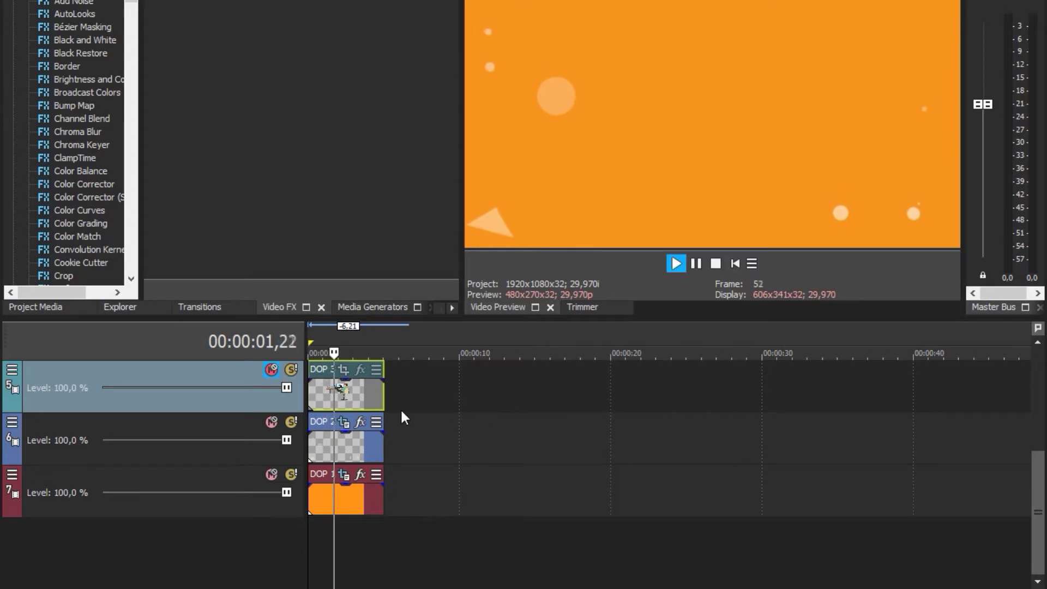
key(space)
key(space)
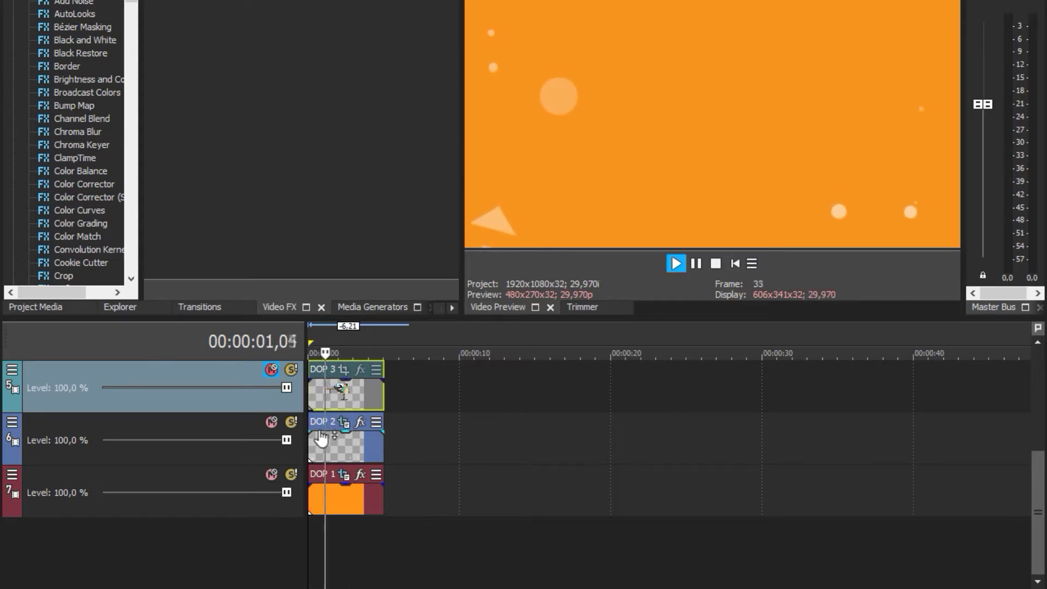
key(space)
Apply the 3D Blinds Simple transition to the start of DOP 2 and play it from the beginning
drag(310, 430, 299, 429)
click(189, 307)
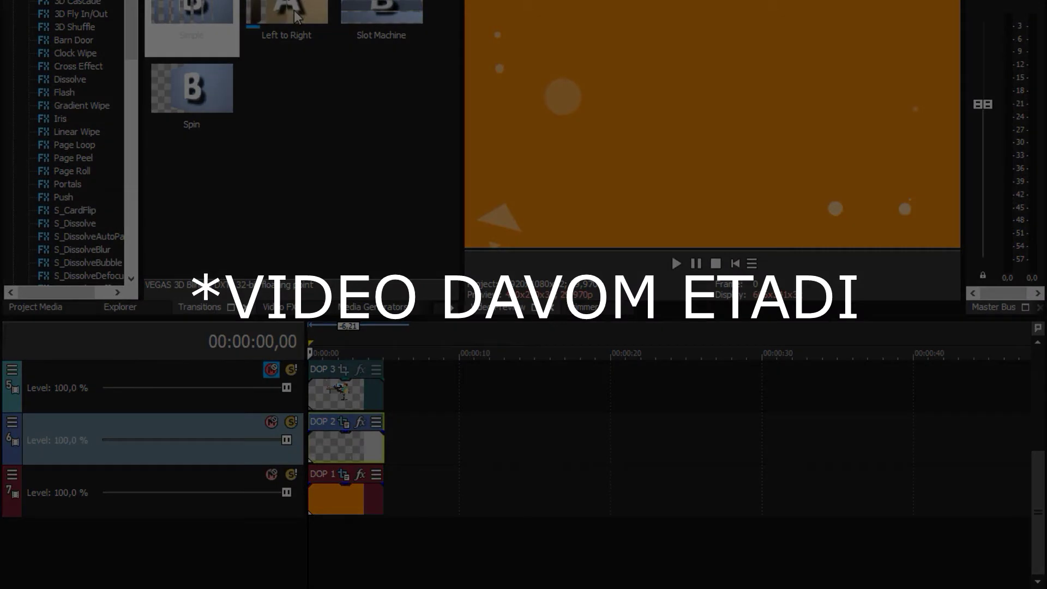
drag(196, 13, 312, 447)
click(678, 286)
key(space)
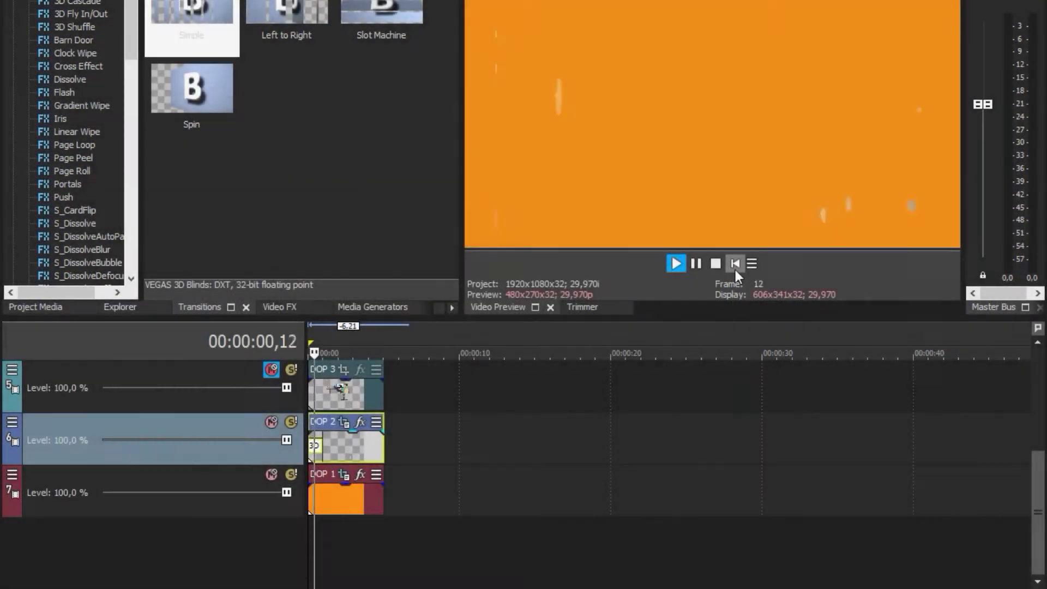
key(space)
key(space)
key(space)
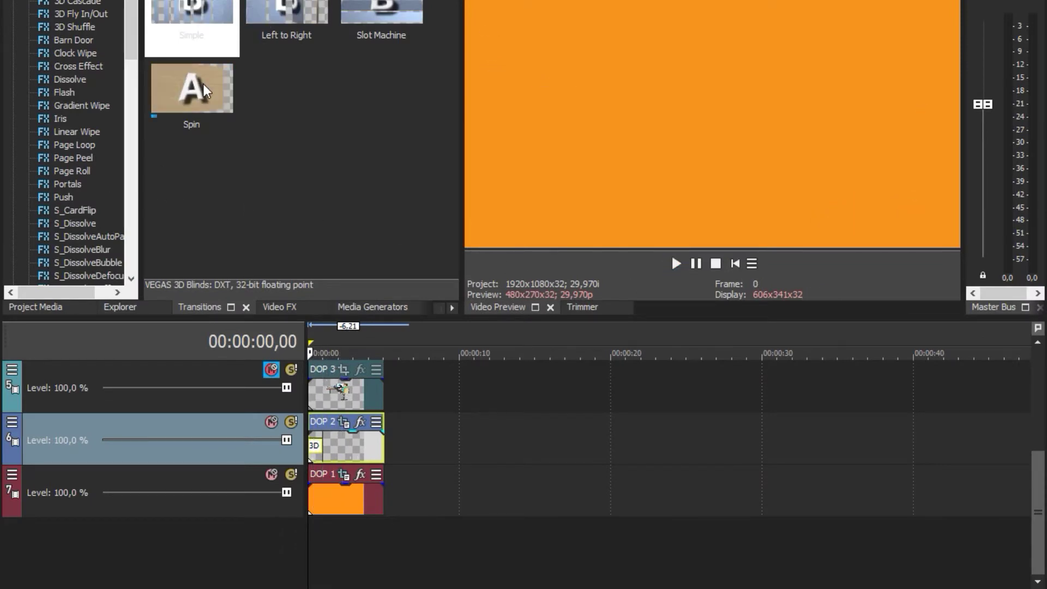
Try the 3D Cascade Curtain transition on the start of DOP 2 and play it
scroll(202, 84, down, 3)
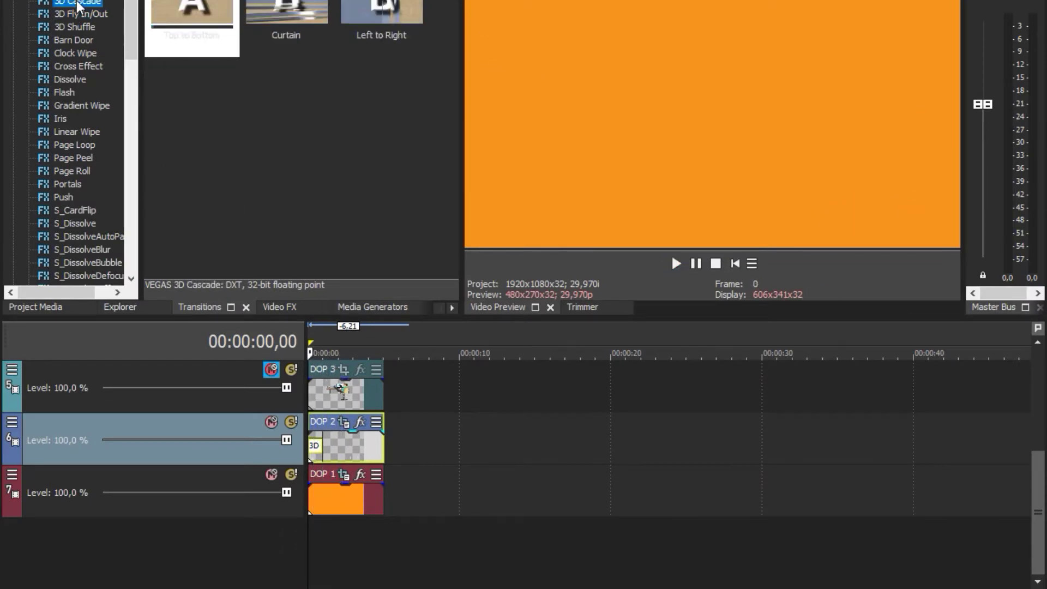
click(275, 2)
drag(276, 3, 322, 445)
click(681, 284)
key(space)
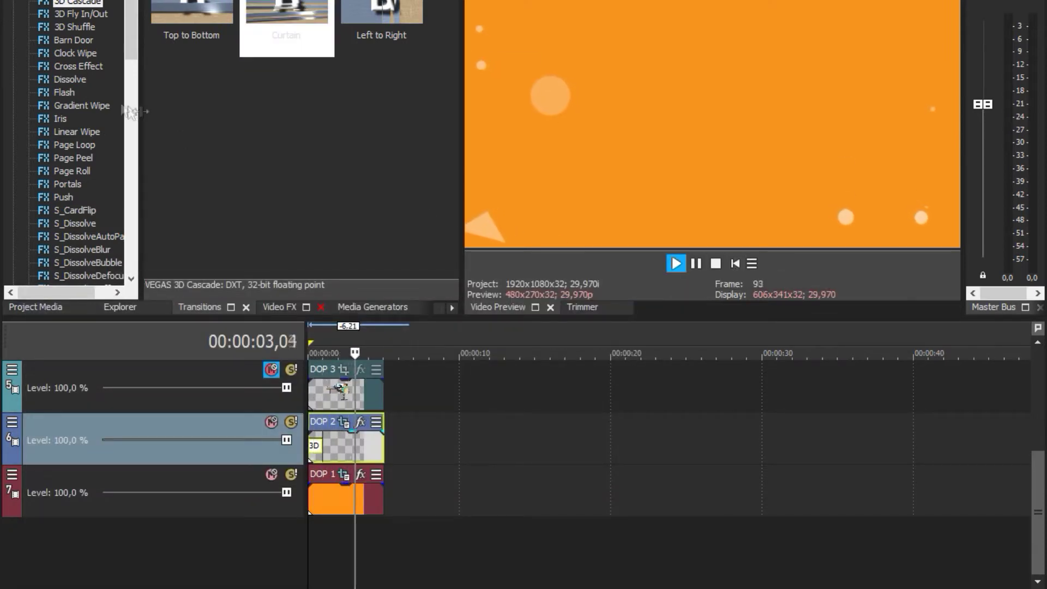
key(space)
Replace the transition at the start of DOP 2 with Gradient Wipe Soft Noise and play it from the beginning
click(85, 64)
click(86, 53)
click(80, 28)
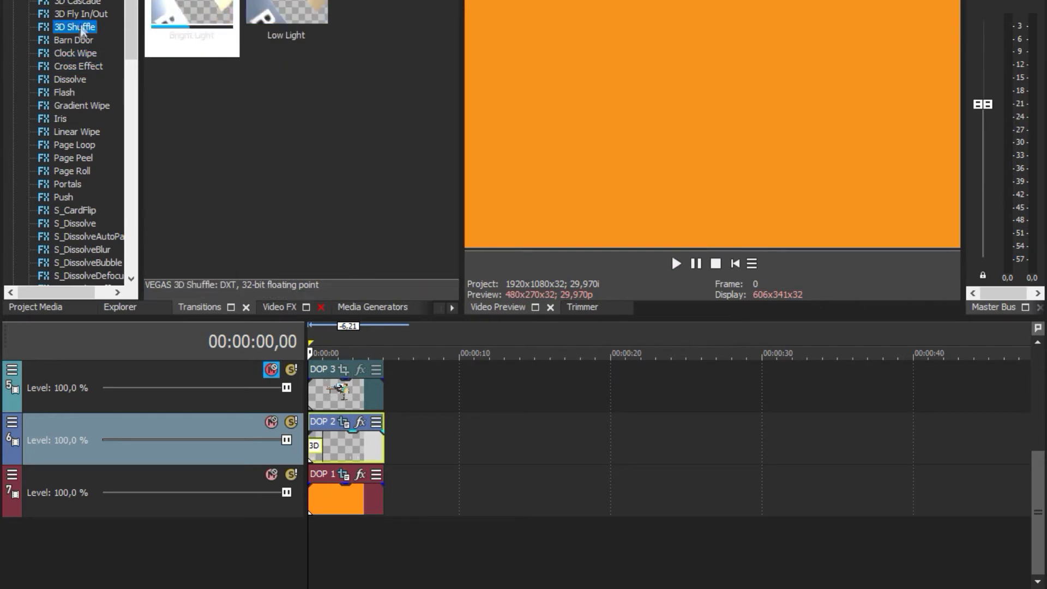
click(73, 66)
click(65, 92)
click(68, 79)
click(74, 105)
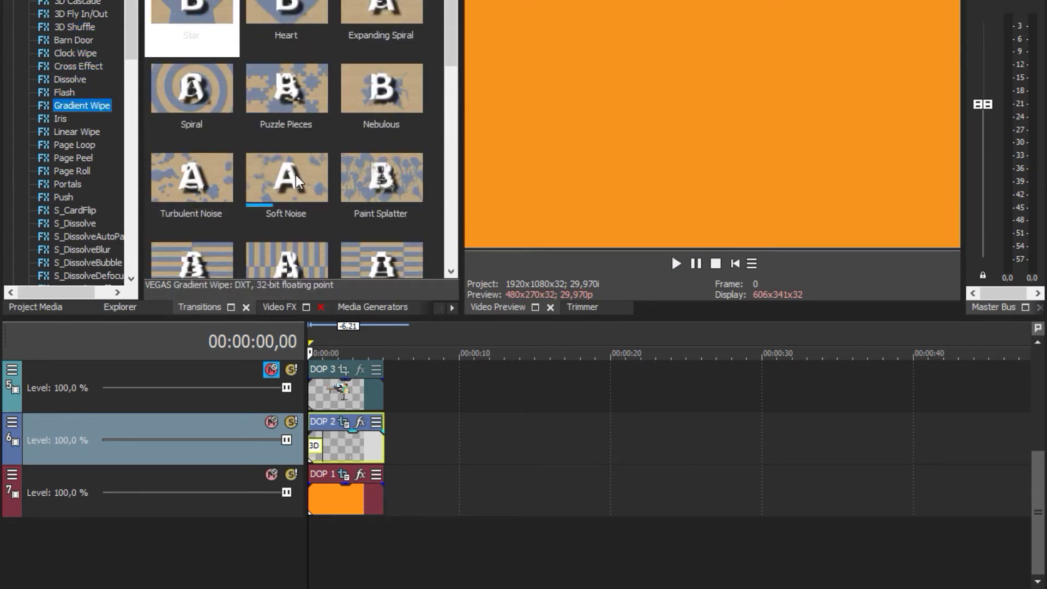
drag(296, 174, 323, 456)
click(678, 285)
key(space)
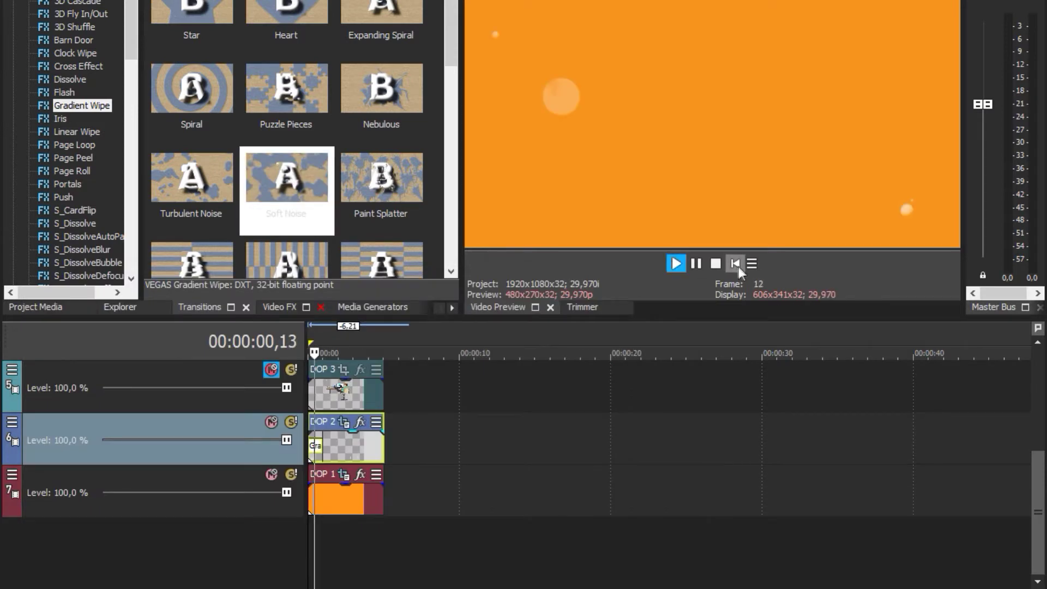
key(space)
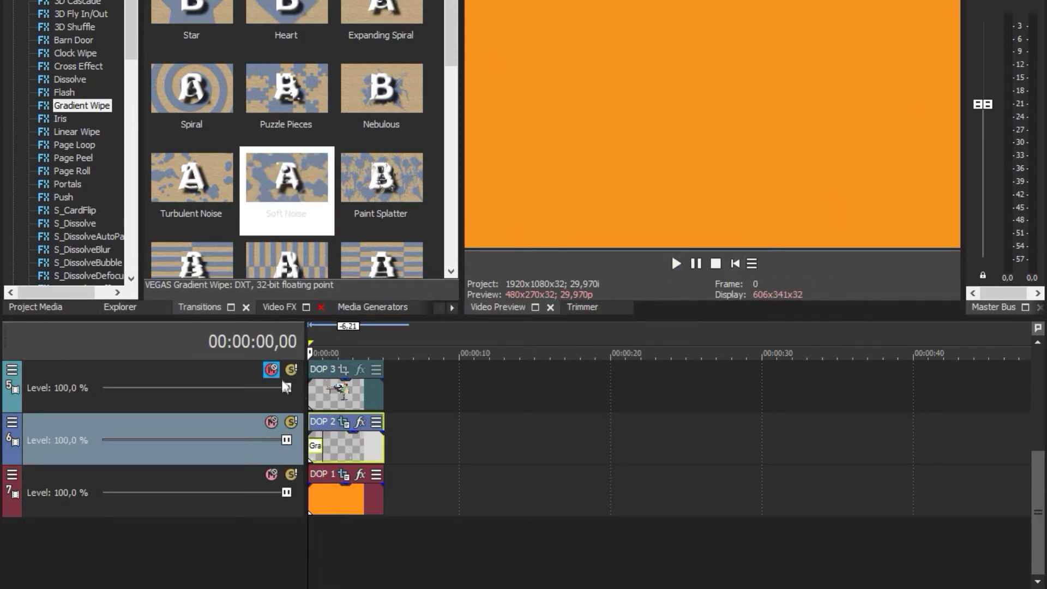
Unmute the DOP 3 track and play the composition with the desk illustration
key(space)
key(space)
key(space)
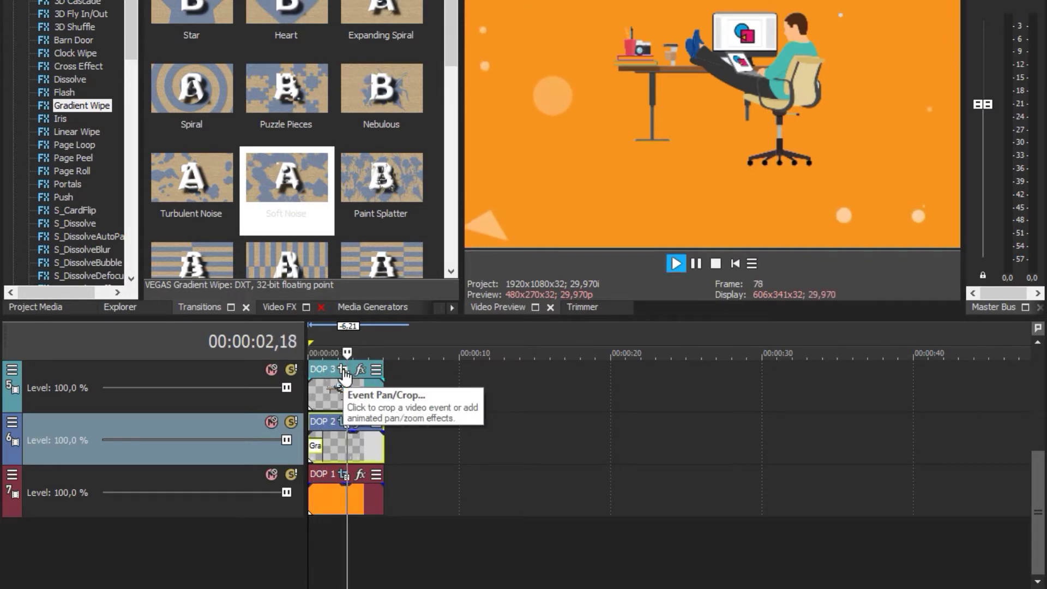
key(space)
Animate DOP 3 sliding in with Event Pan/Crop: add a second position keyframe within the first second and offset the starting X Center to 2 400
click(342, 371)
drag(360, 286, 388, 181)
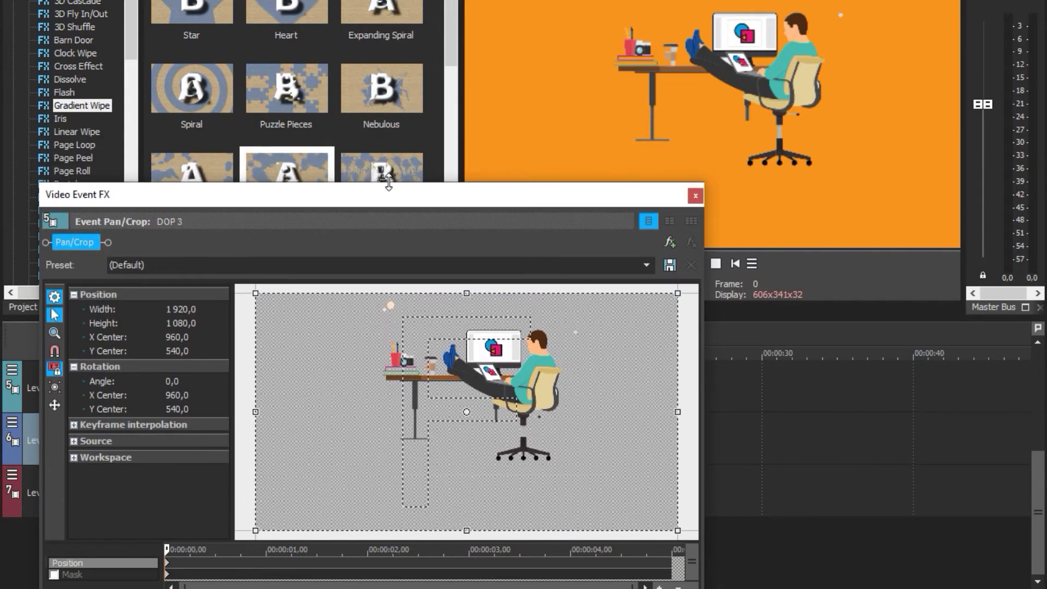
right_click(167, 567)
click(164, 564)
scroll(329, 433, down, 3)
scroll(434, 447, down, 1)
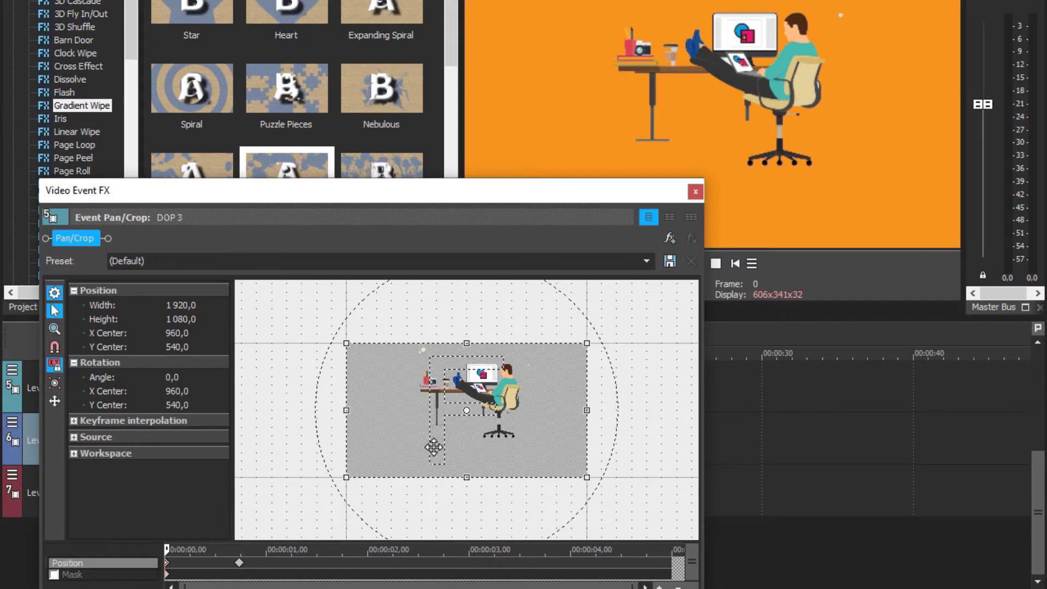
drag(433, 447, 437, 455)
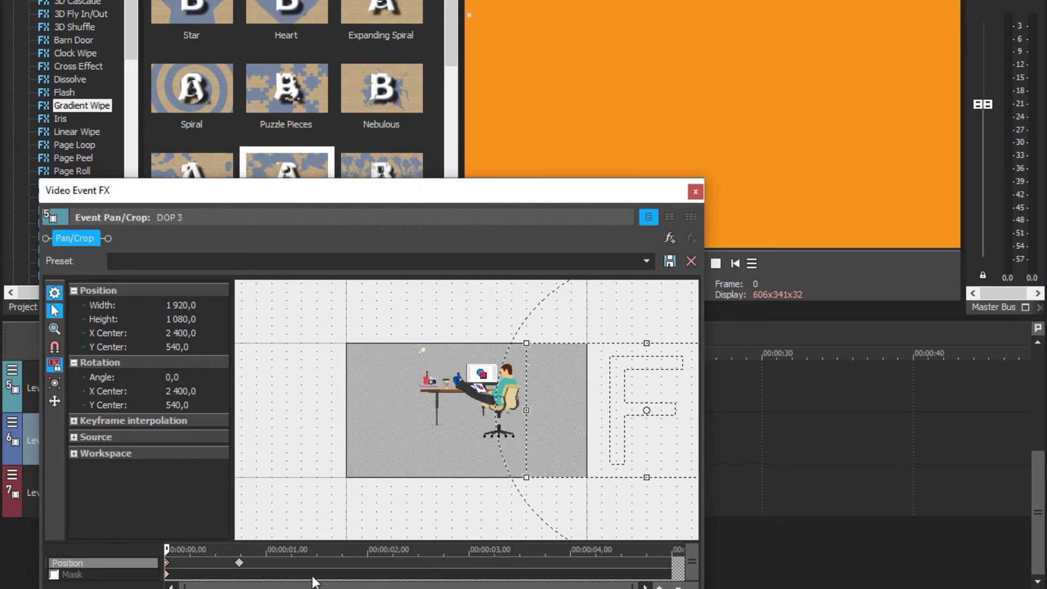
click(695, 191)
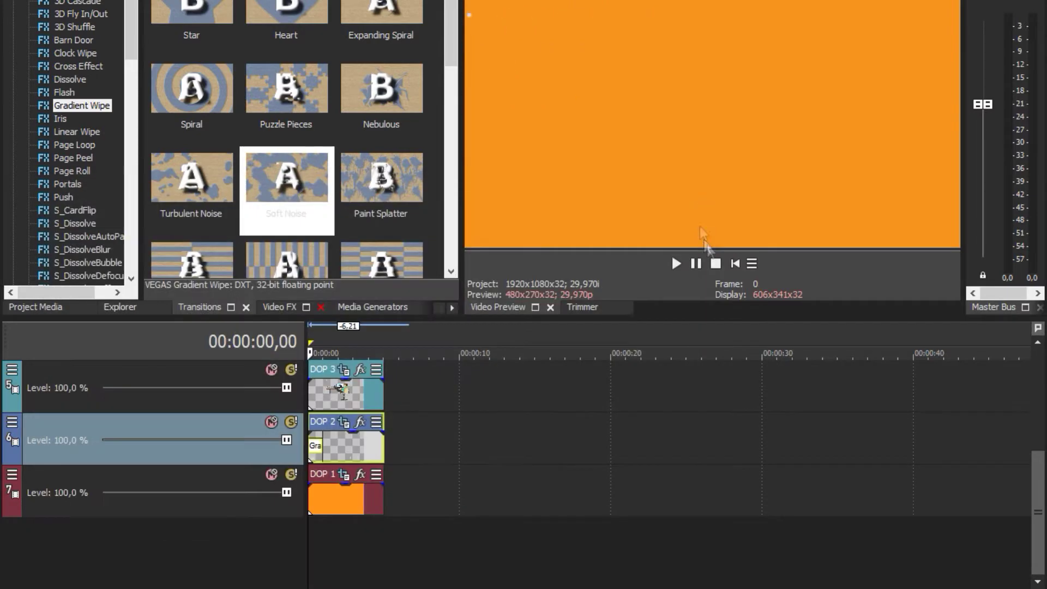
Replay the DOP 3 slide-in from the start several times to judge its speed
key(space)
key(space)
key(space)
key(space)
key(space)
key(space)
key(space)
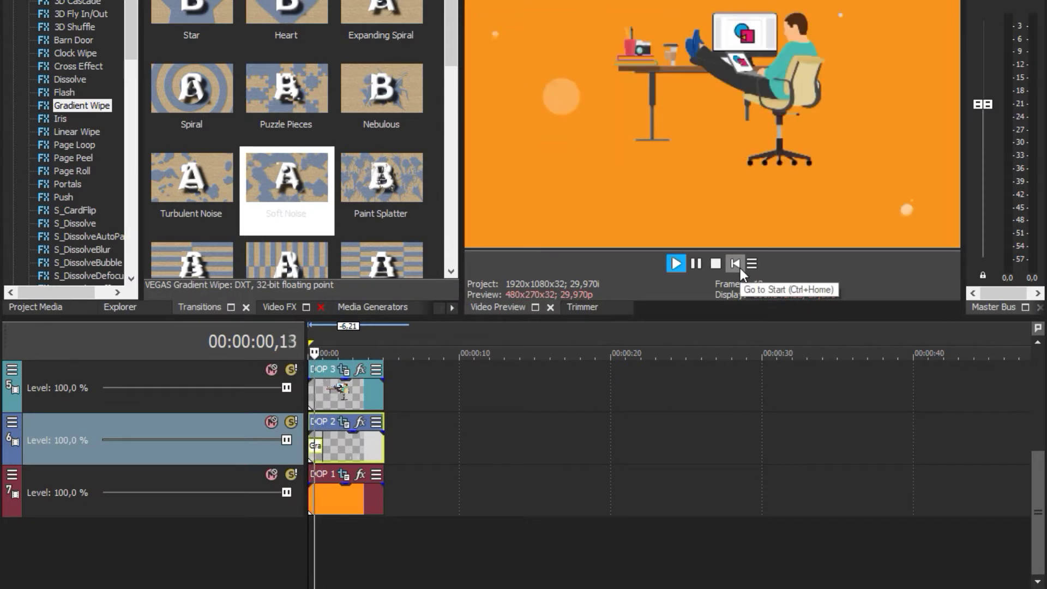
click(739, 267)
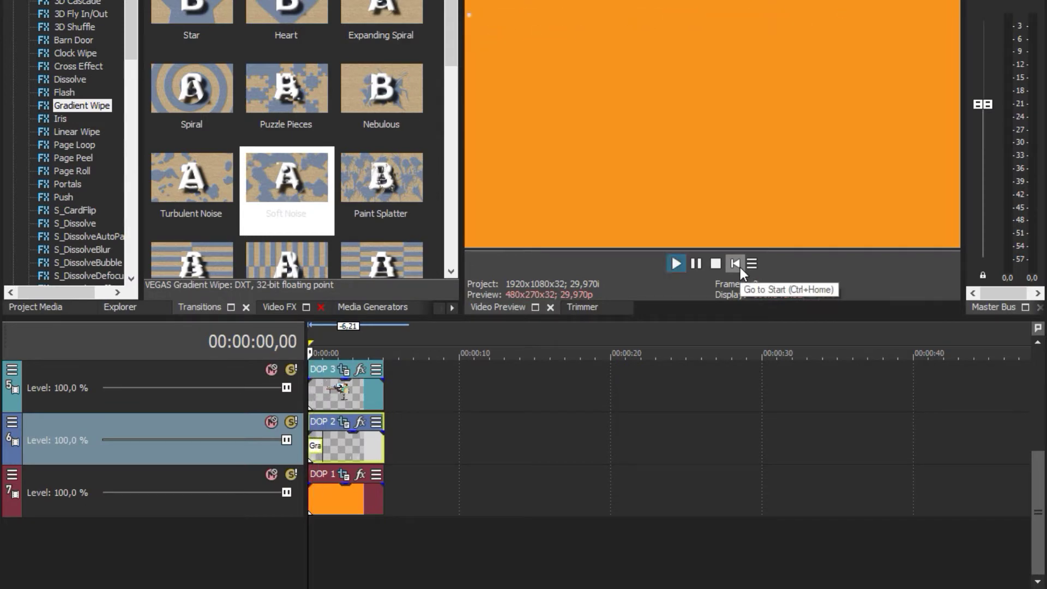
key(space)
key(space)
click(735, 263)
key(space)
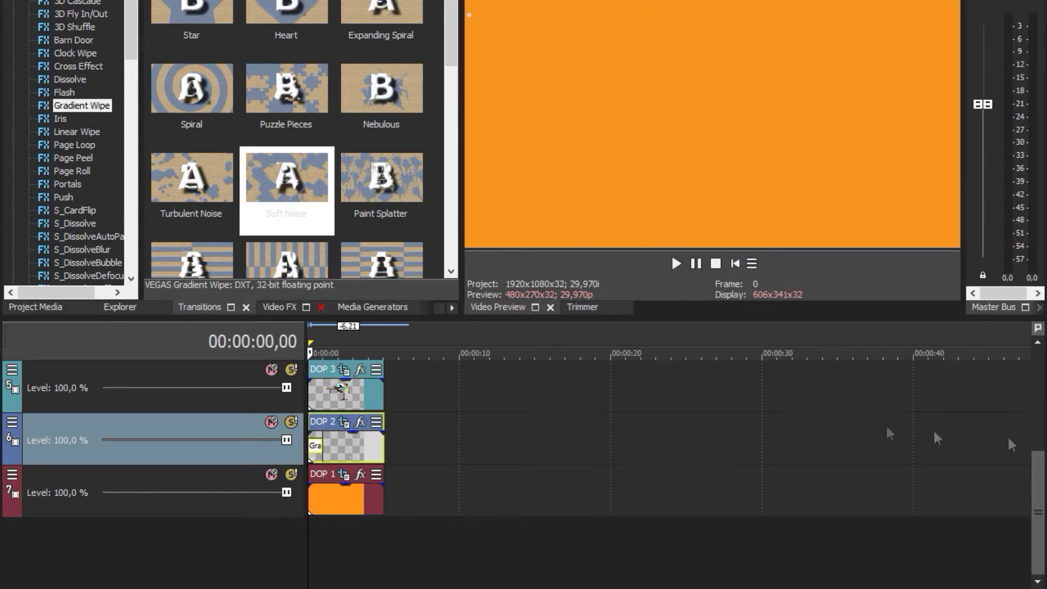
scroll(795, 420, up, 2)
key(space)
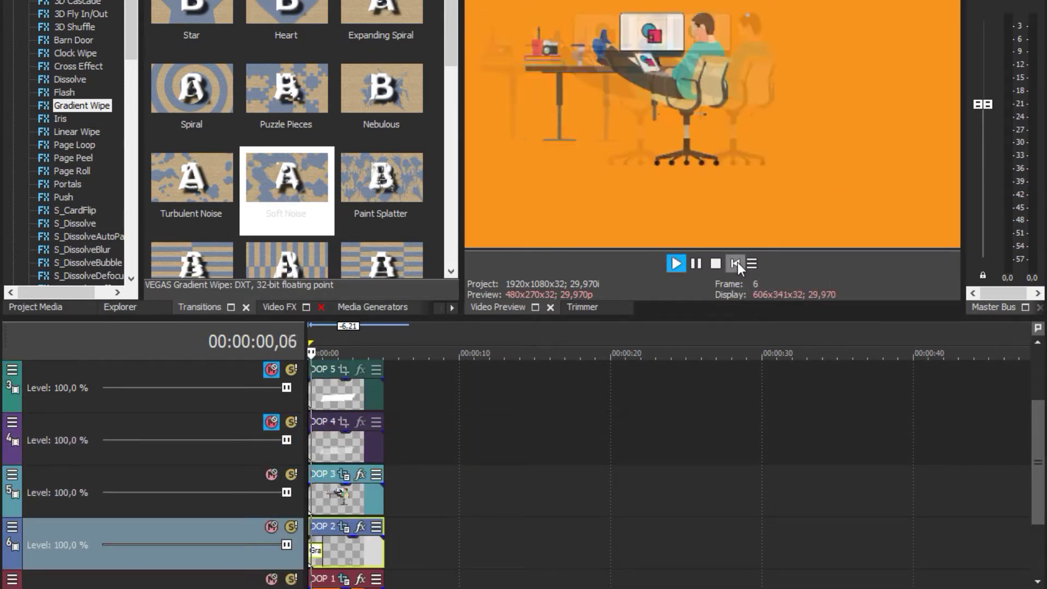
key(space)
key(space)
key(space)
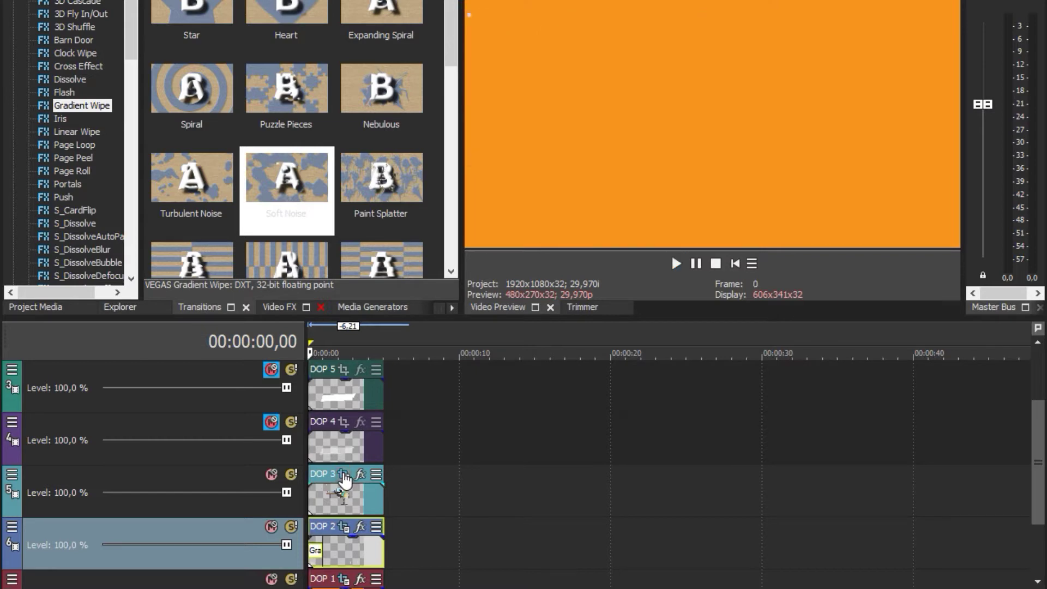
Speed up the DOP 3 slide-in by placing its second position keyframe at about 0.25 s, and replay it from the start
click(344, 475)
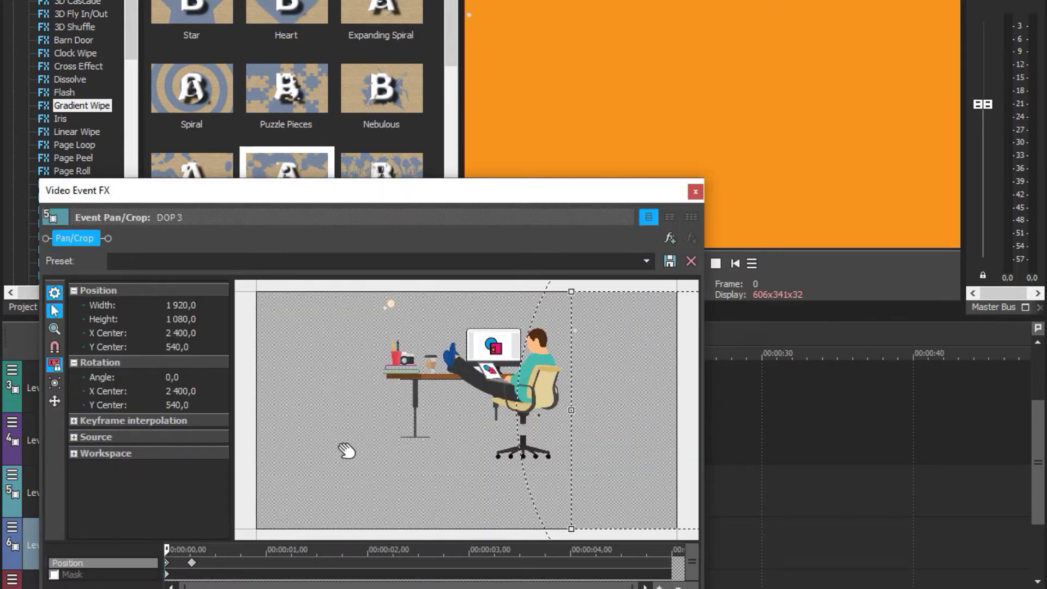
click(696, 192)
key(space)
key(space)
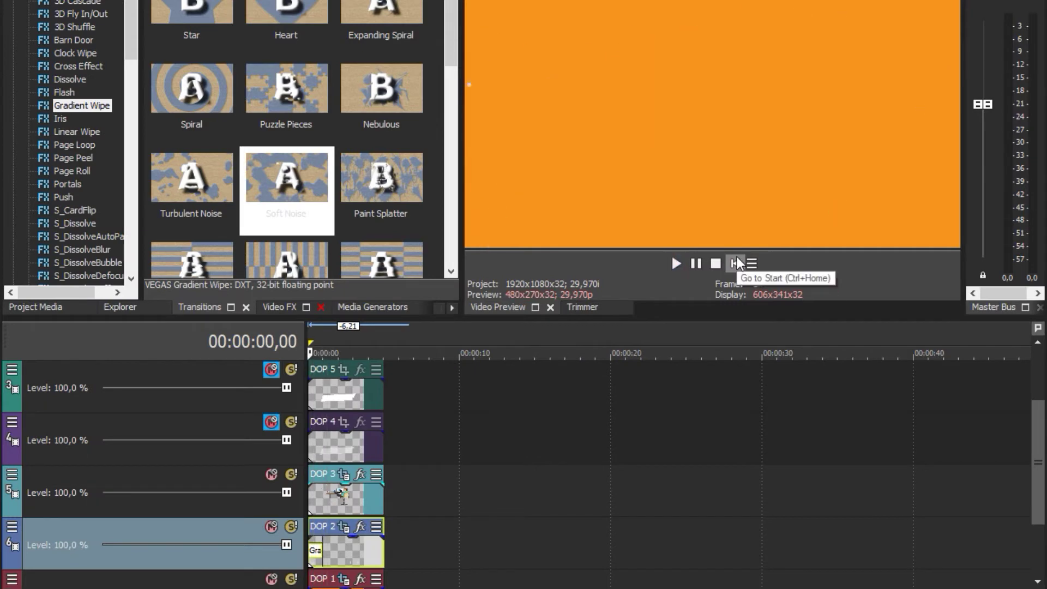
key(space)
click(736, 262)
key(space)
click(339, 473)
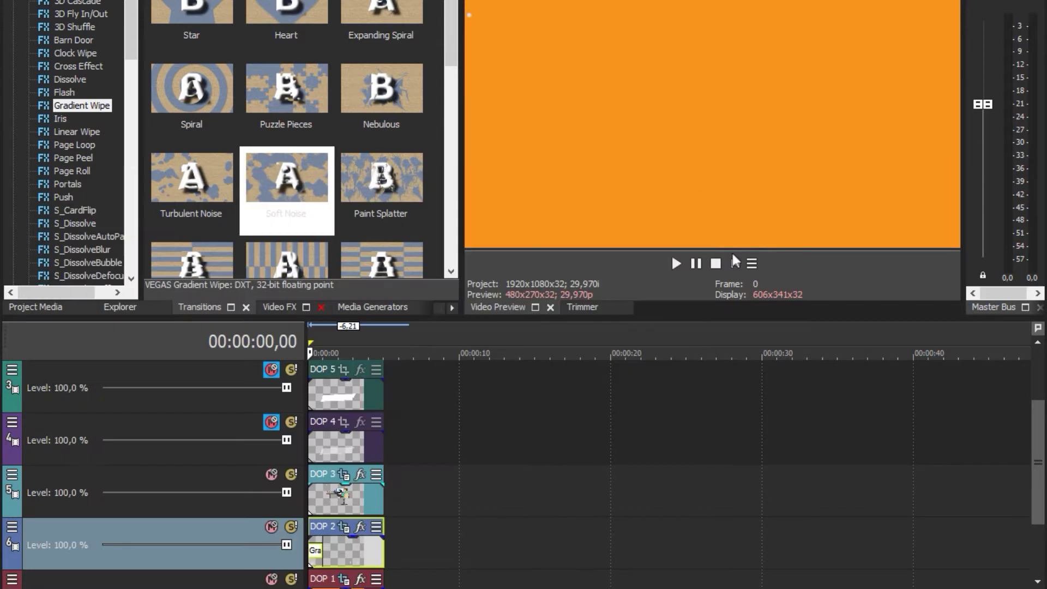
click(695, 192)
key(space)
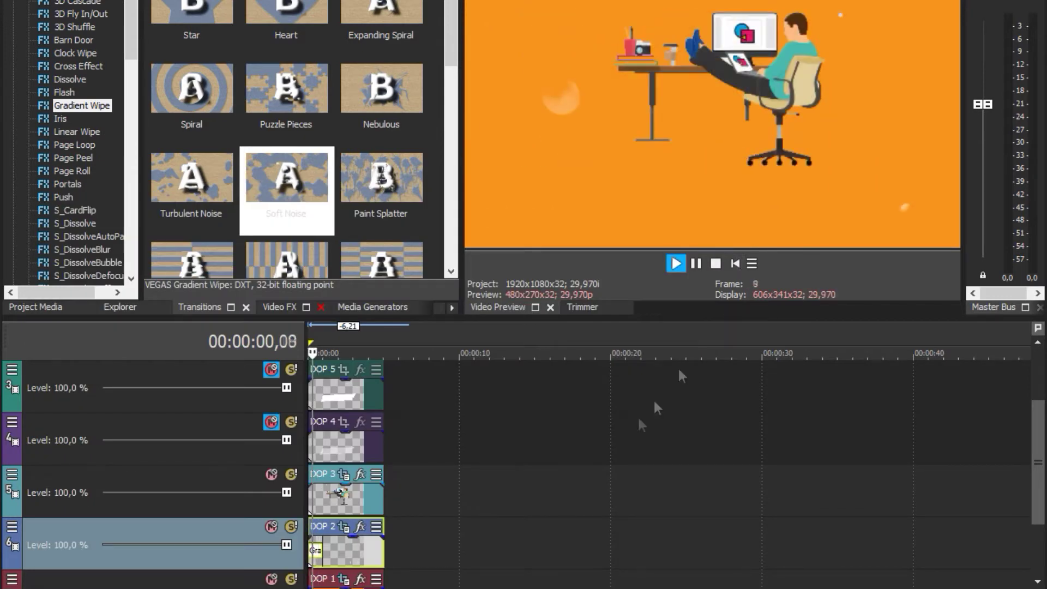
Tighten the DOP 3 slide-in further by moving its second position keyframe to about 0.2 s, and preview the motion
click(343, 474)
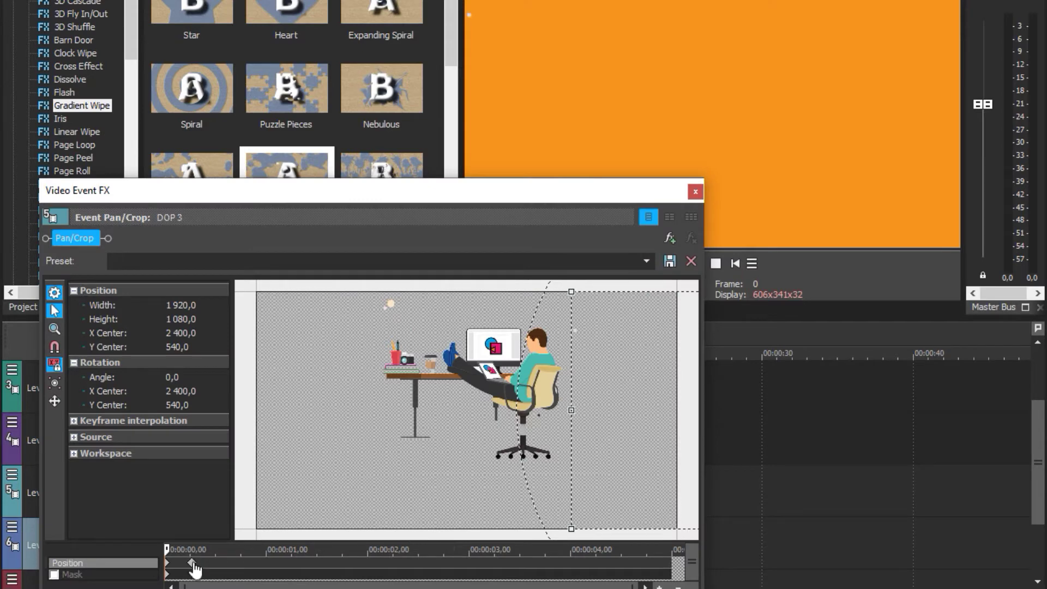
click(695, 191)
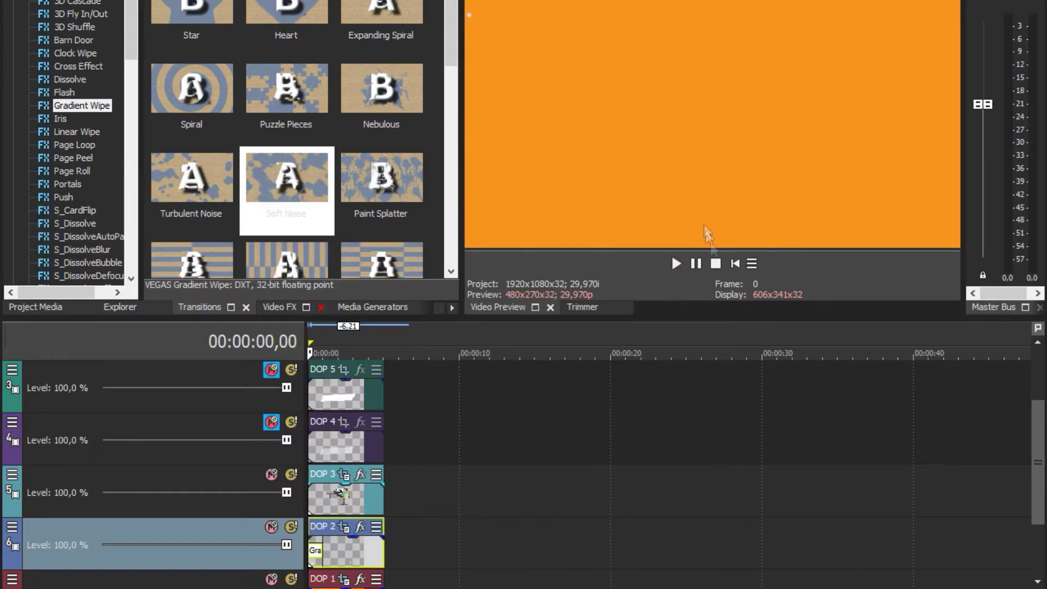
key(space)
key(space)
key(space)
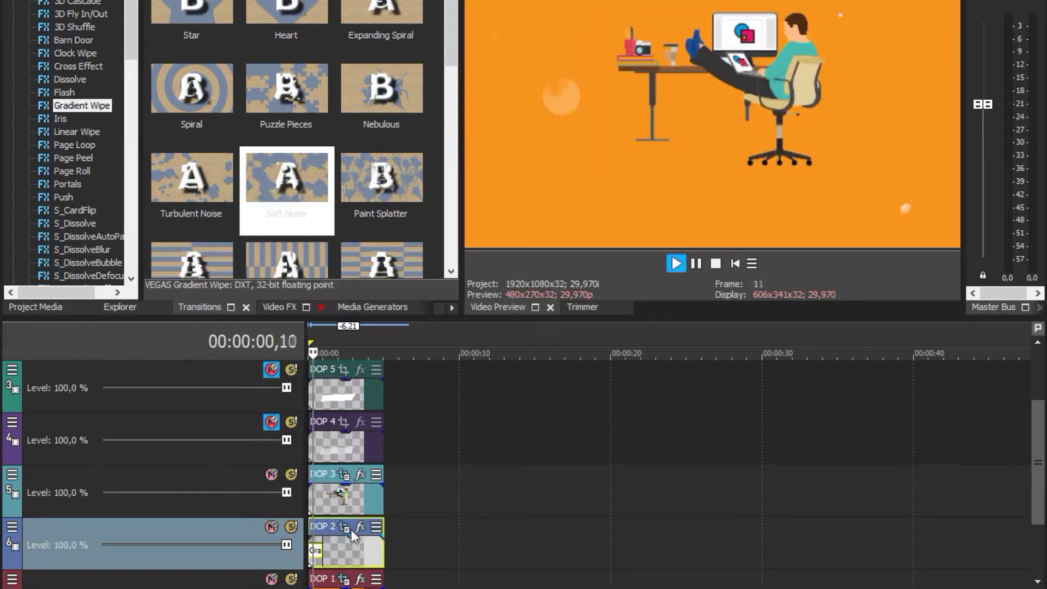
key(space)
click(343, 526)
click(695, 193)
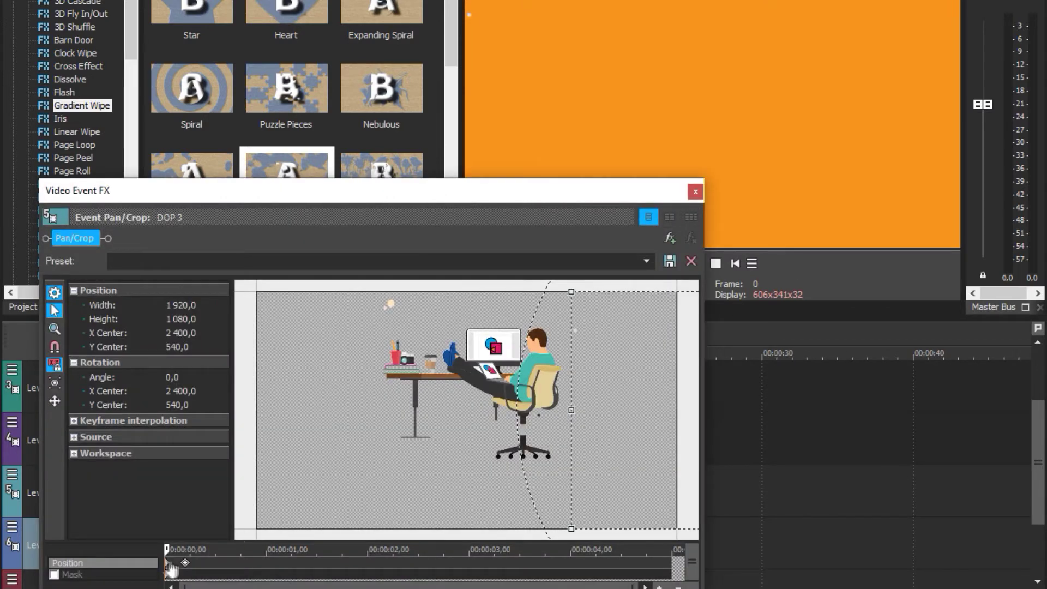
click(695, 192)
key(space)
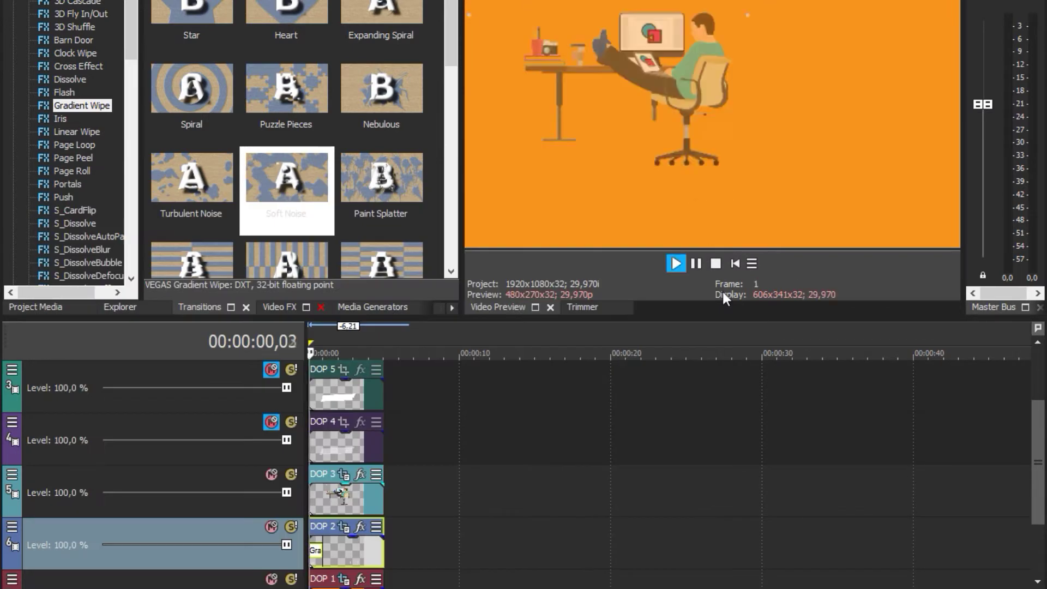
key(space)
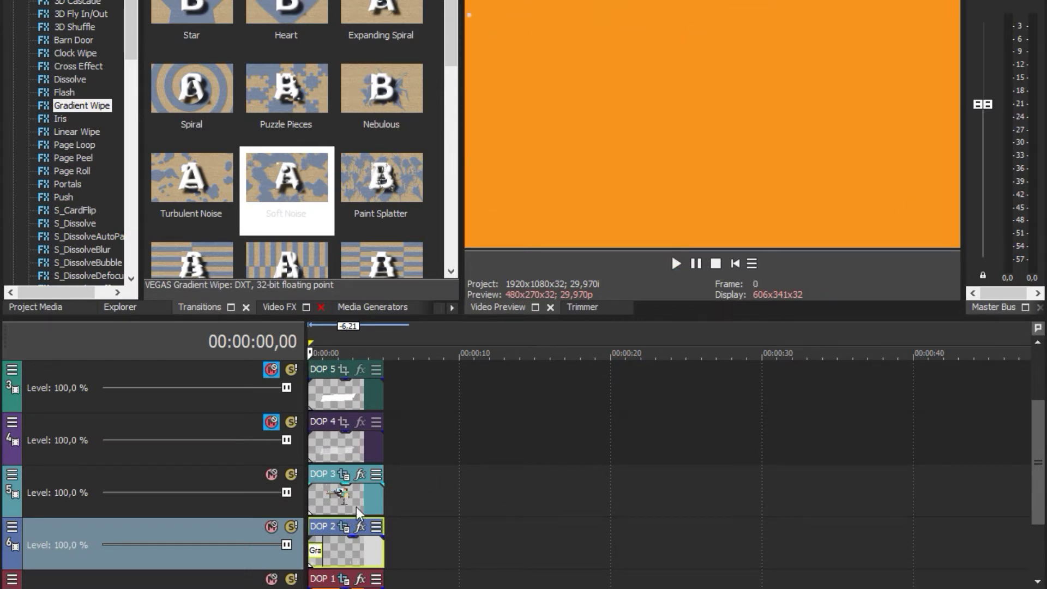
Animate DOP 4 with Event Pan/Crop by adding a position keyframe just after the start and moving the starting X Center to -720
click(322, 452)
scroll(322, 452, up, 2)
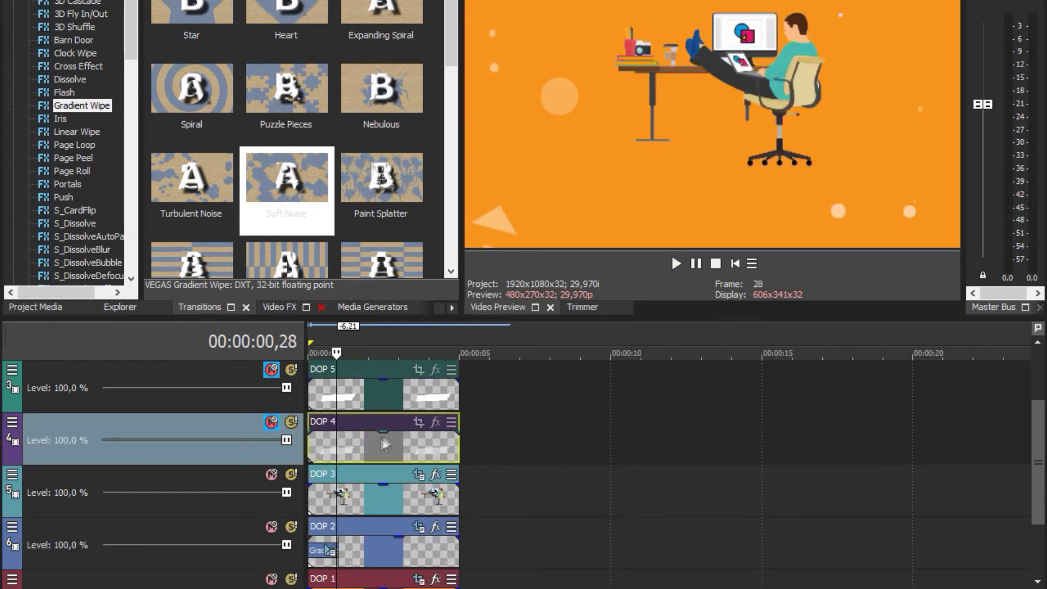
click(419, 422)
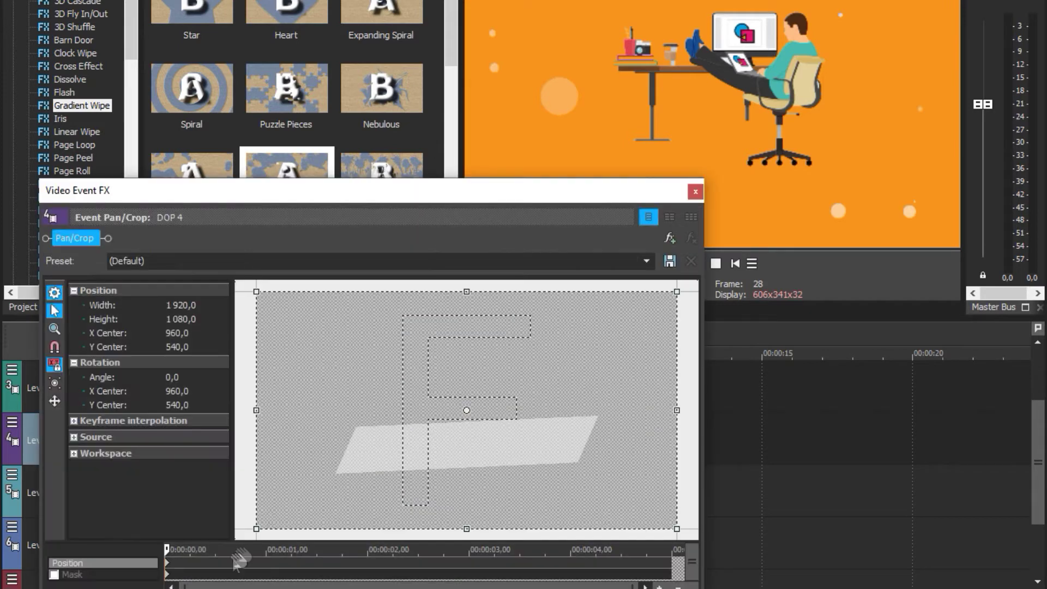
double_click(175, 562)
drag(429, 431, 438, 438)
key(Left)
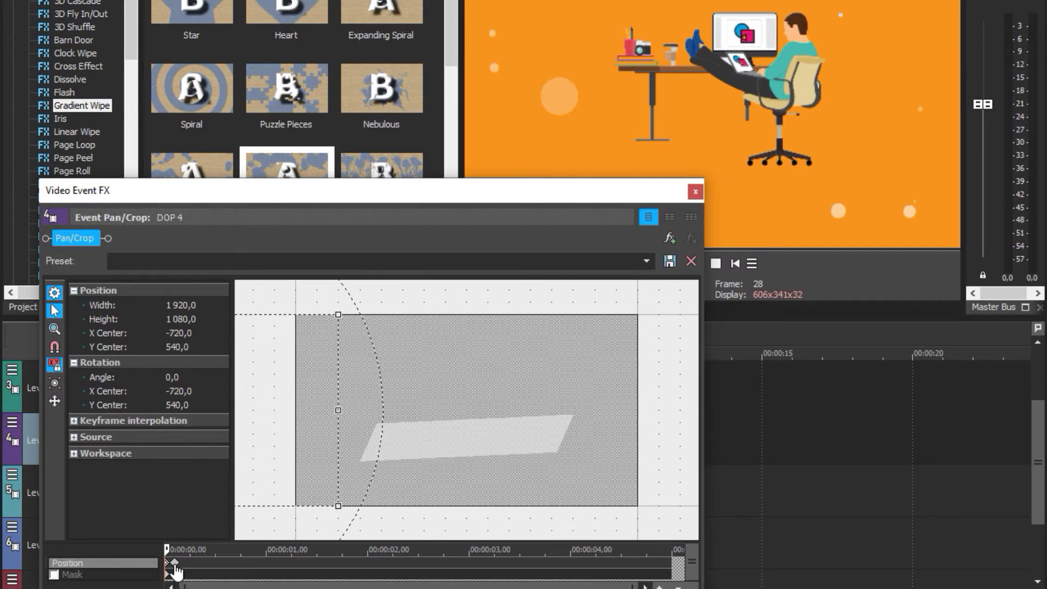
click(698, 191)
Unmute the DOP 4 track and replay the intro from the start
click(736, 266)
key(space)
key(space)
key(space)
key(space)
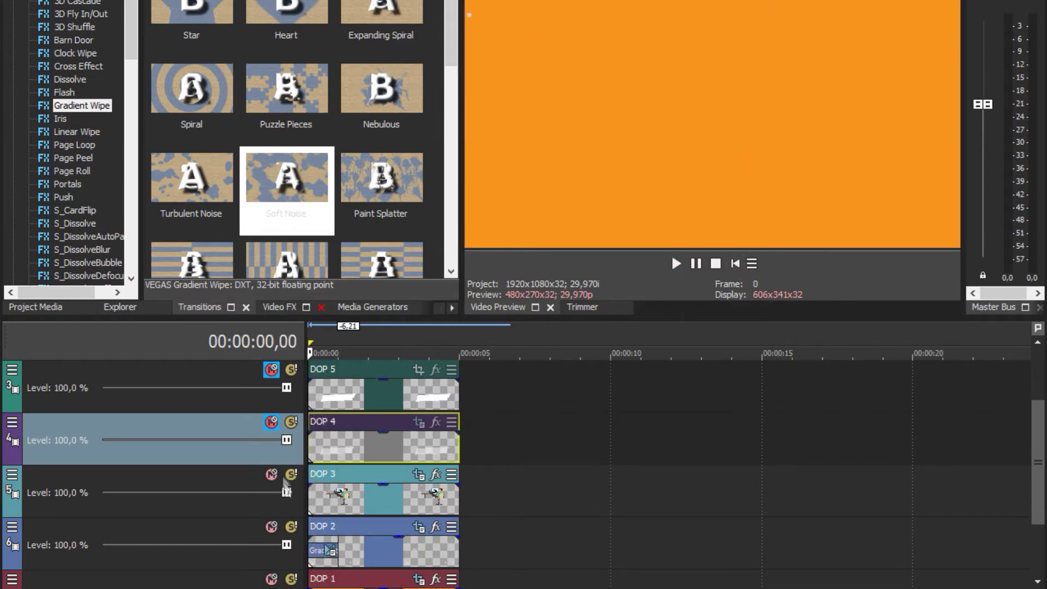
key(space)
key(space)
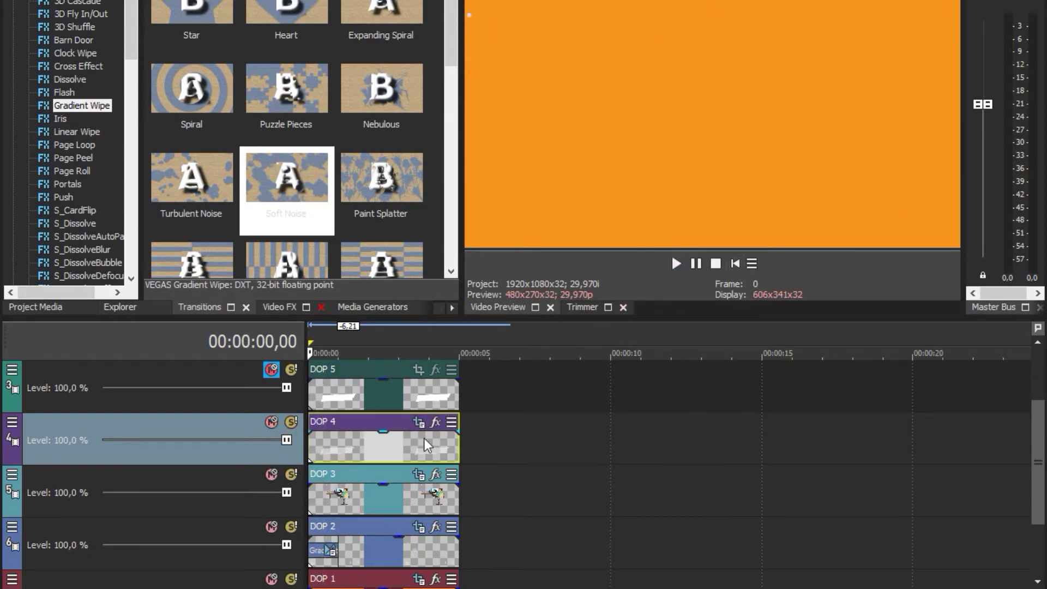
Move DOP 4's starting crop frame to the opposite side at X Center 2 520, close the editor and replay from the start
click(419, 423)
key(Right)
key(Right)
key(Right)
key(Right)
key(Right)
key(Right)
key(Right)
key(Right)
key(Right)
key(Right)
key(Right)
key(Right)
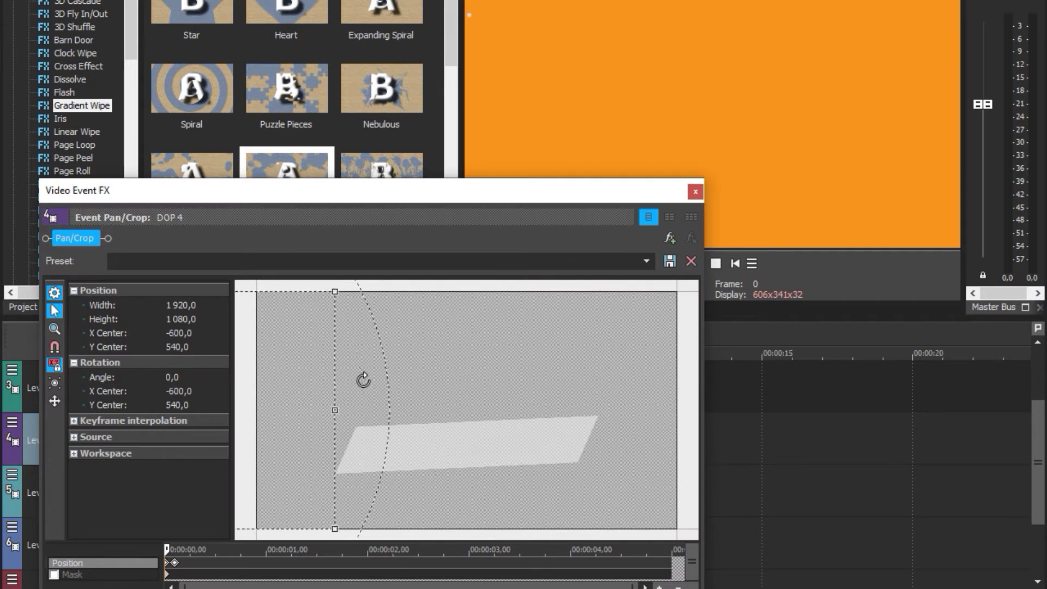
drag(363, 381, 368, 388)
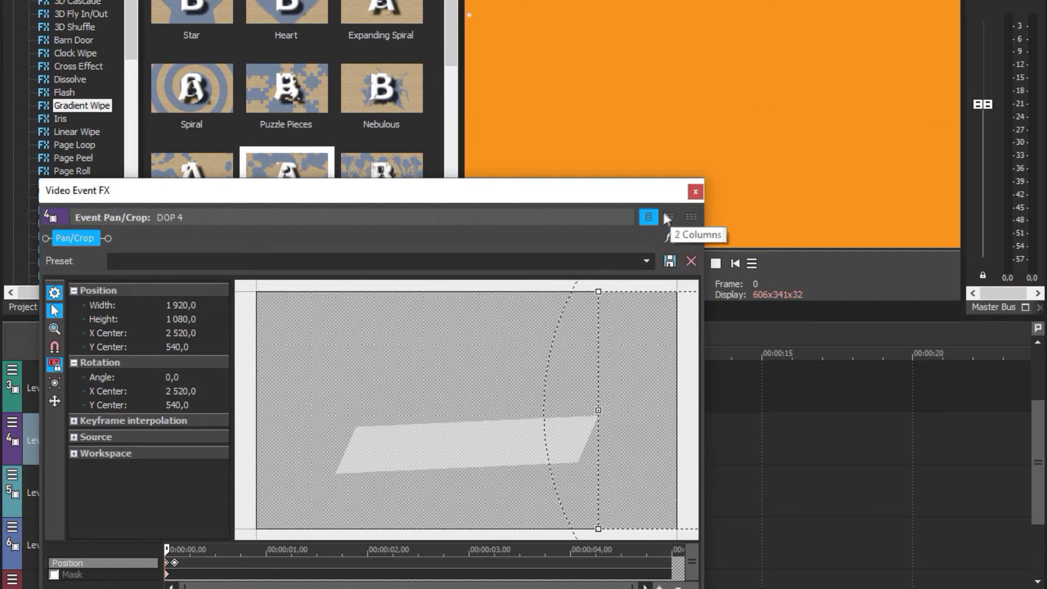
click(695, 192)
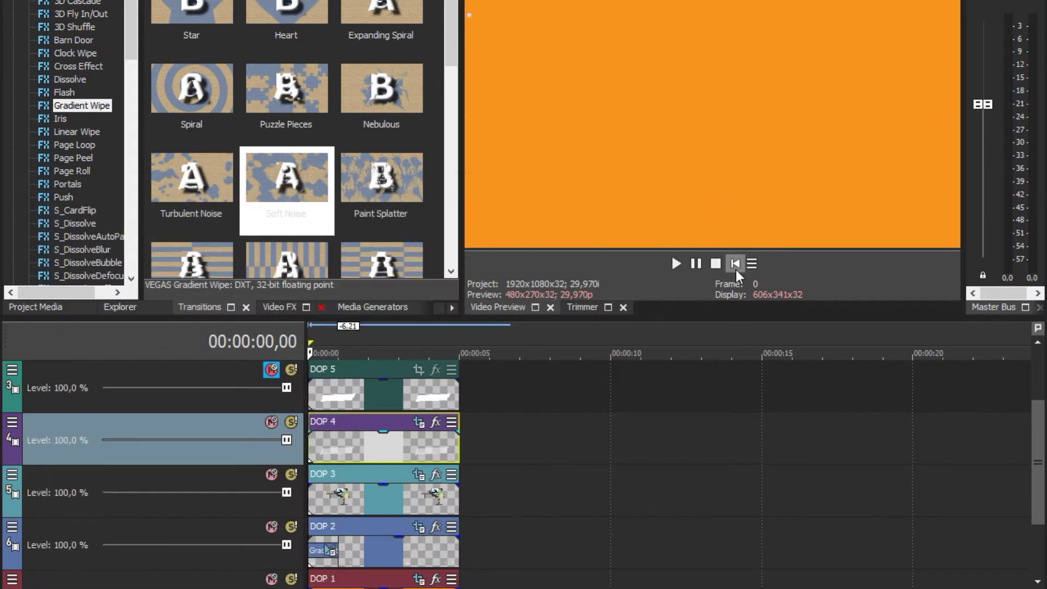
key(space)
click(735, 265)
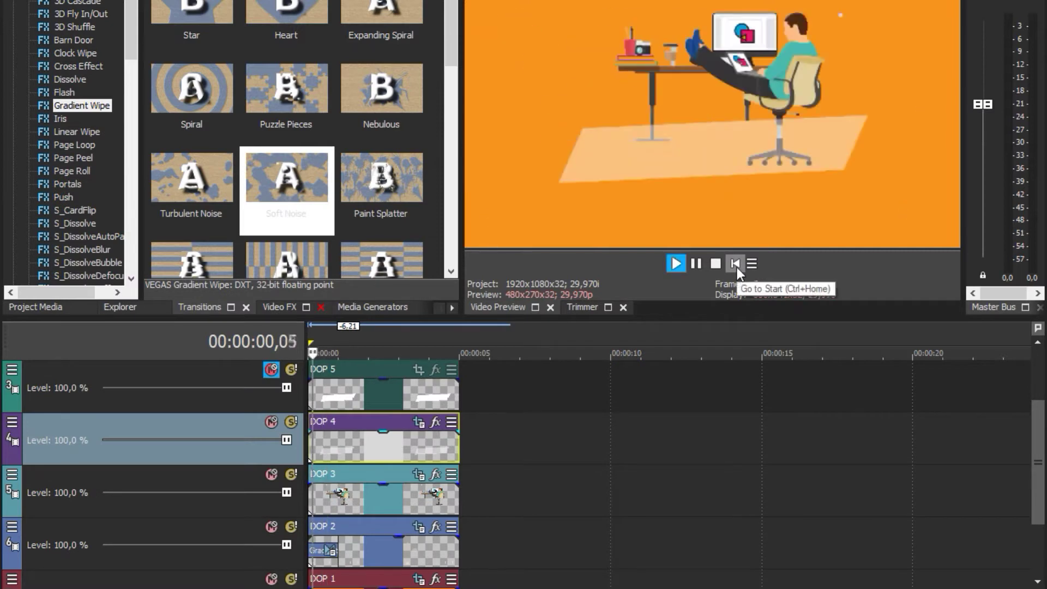
Unmute the DOP 5 track and preview the intro briefly
key(space)
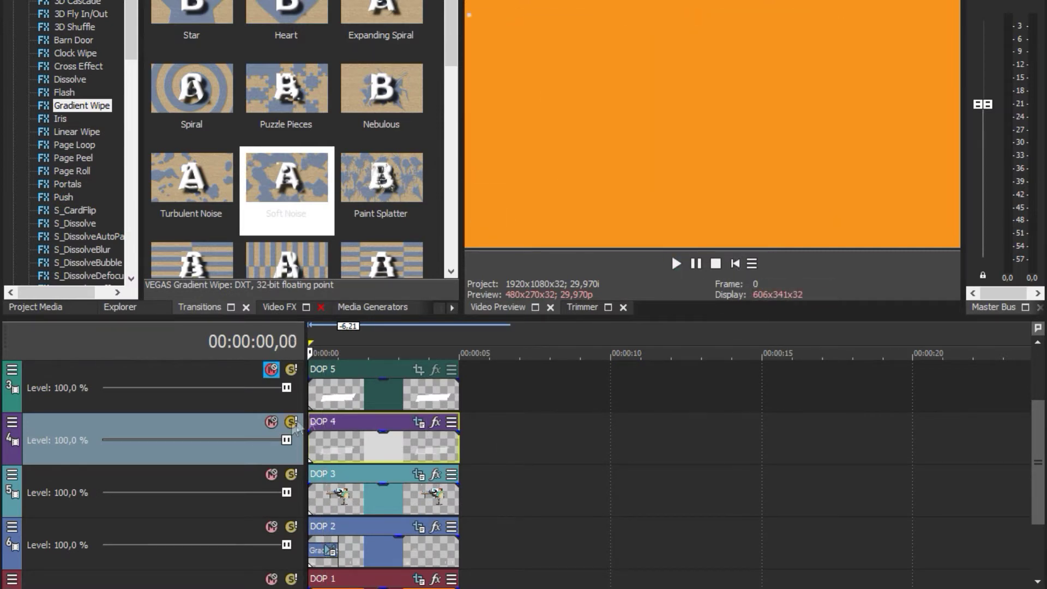
scroll(411, 391, up, 2)
click(271, 370)
key(space)
key(space)
Animate DOP 5 with Event Pan/Crop by adding a position keyframe just after the start and moving the starting X Center to 2 640
click(493, 370)
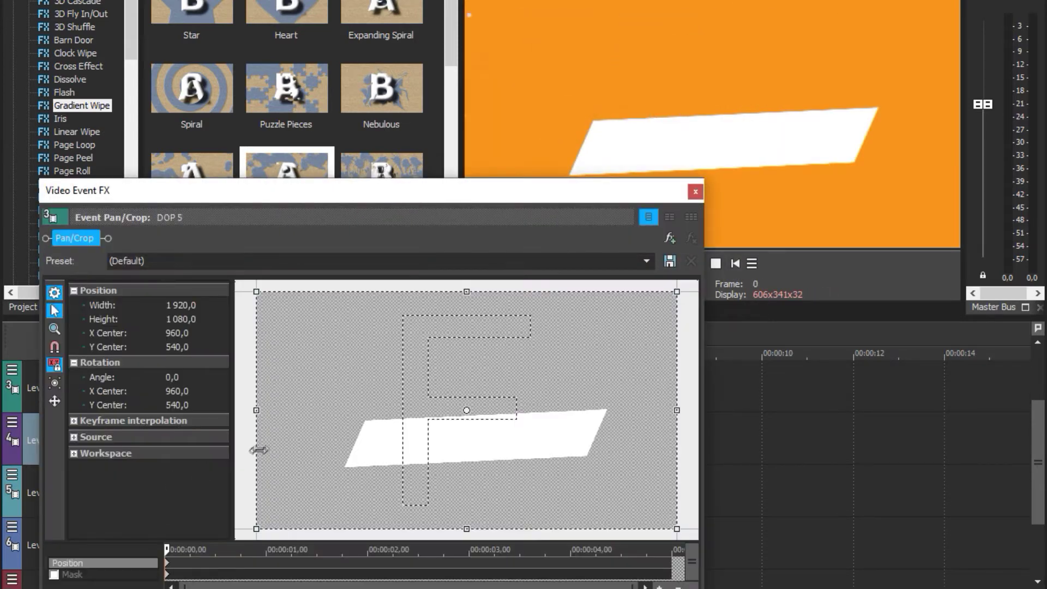
scroll(278, 437, down, 1)
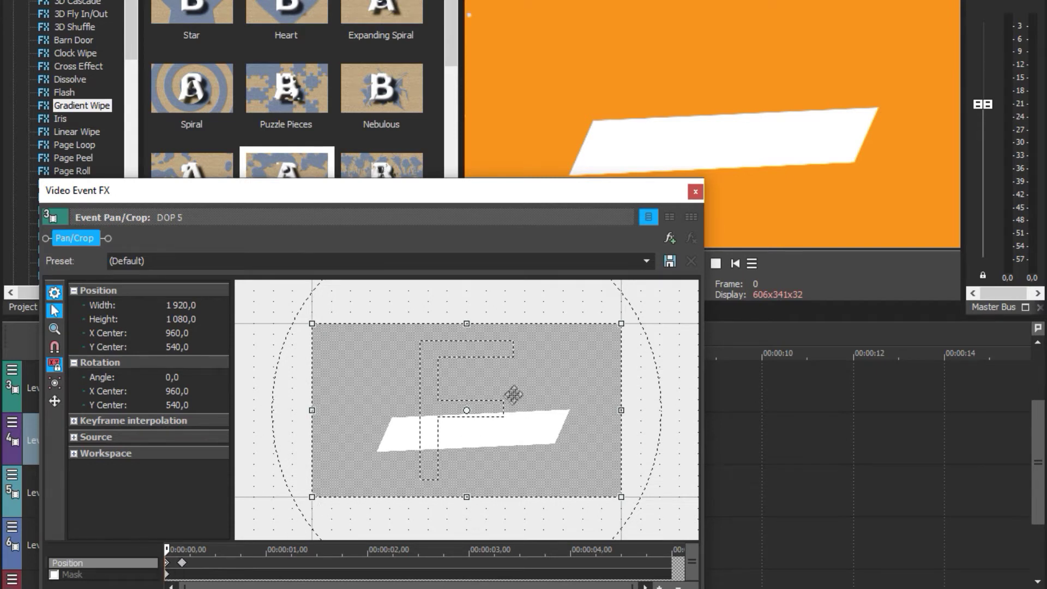
key(Right)
key(Right)
key(Right)
key(Right)
key(Right)
key(Right)
key(Right)
key(Right)
key(Right)
key(Right)
key(Right)
key(Right)
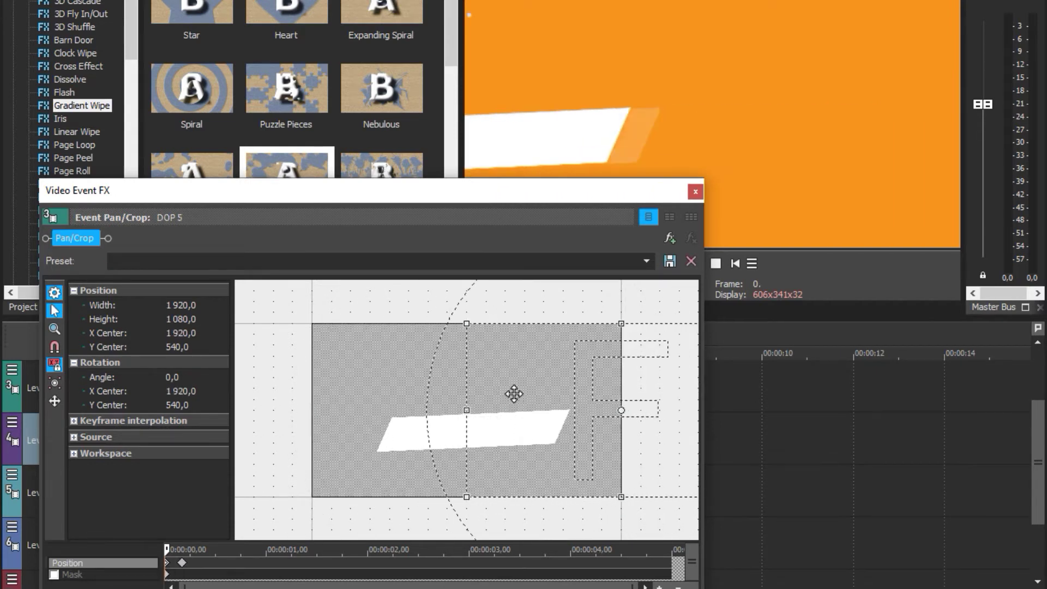
key(Right)
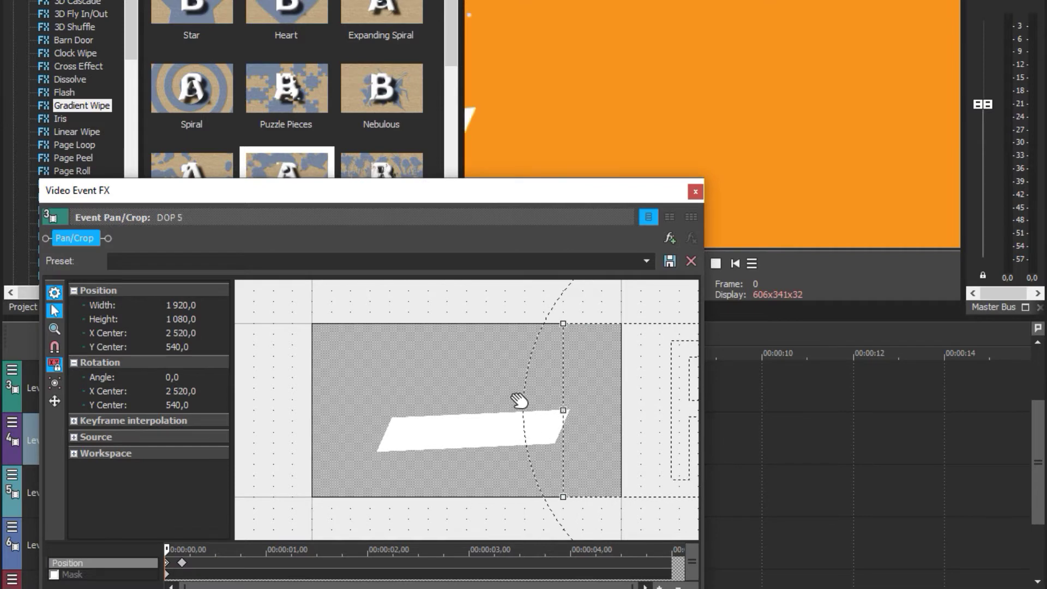
click(695, 191)
Replay the intro several times from the start to check DOP 5's slide-in
key(space)
click(742, 270)
click(742, 271)
click(741, 271)
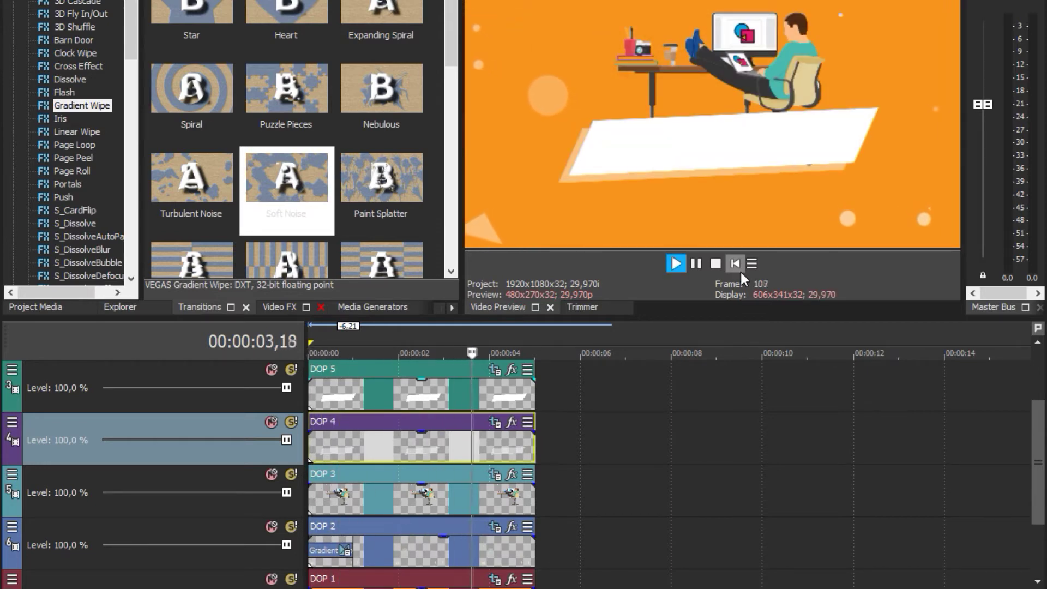
click(739, 272)
click(716, 264)
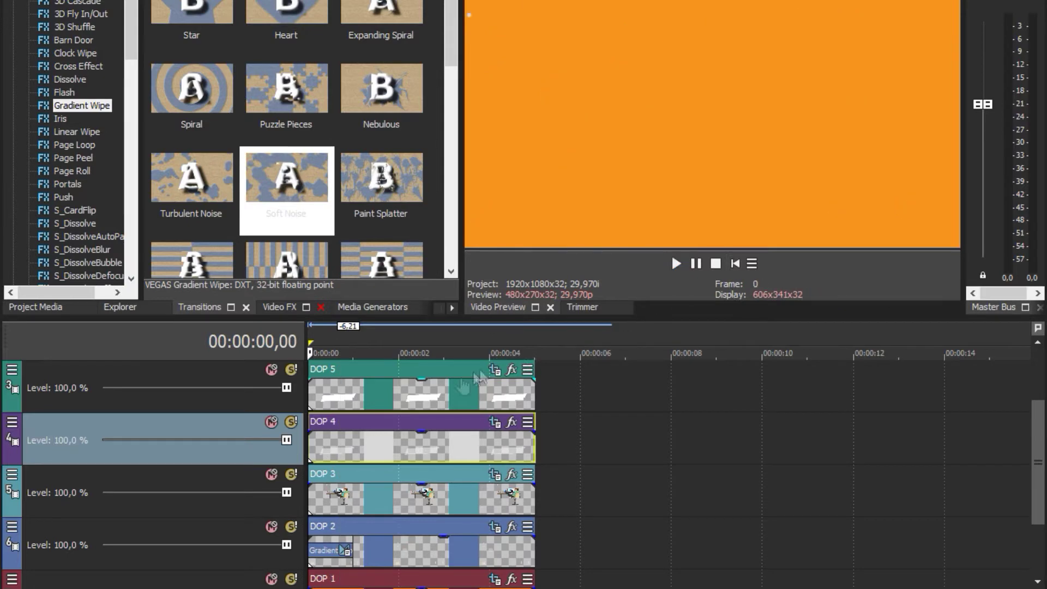
Add a position keyframe at the end of DOP 4 with a centred crop frame of about 1 846 × 1 038 for a slow zoom
click(335, 437)
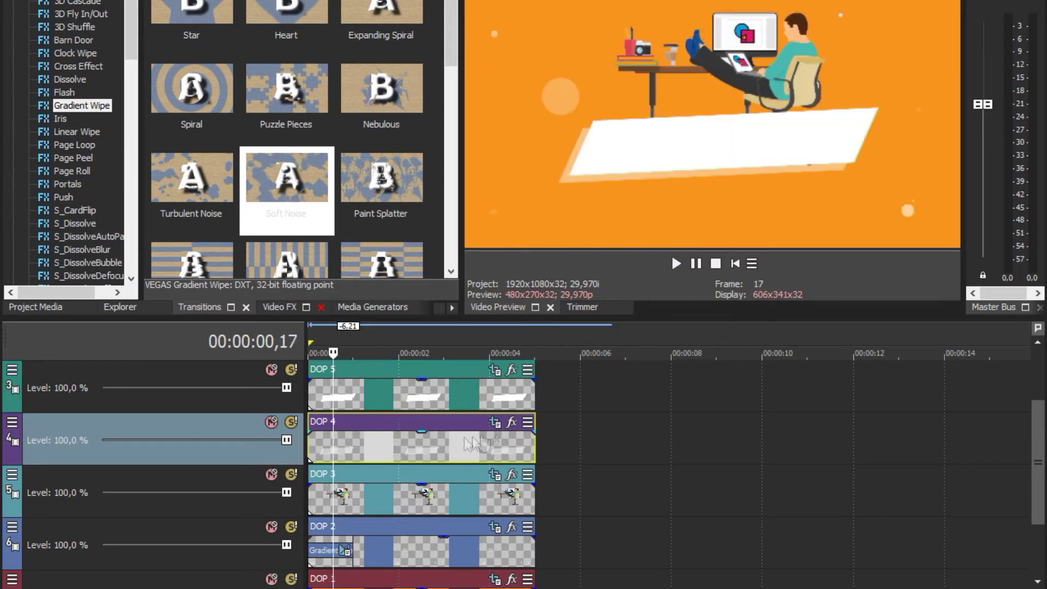
click(496, 423)
scroll(571, 490, down, 3)
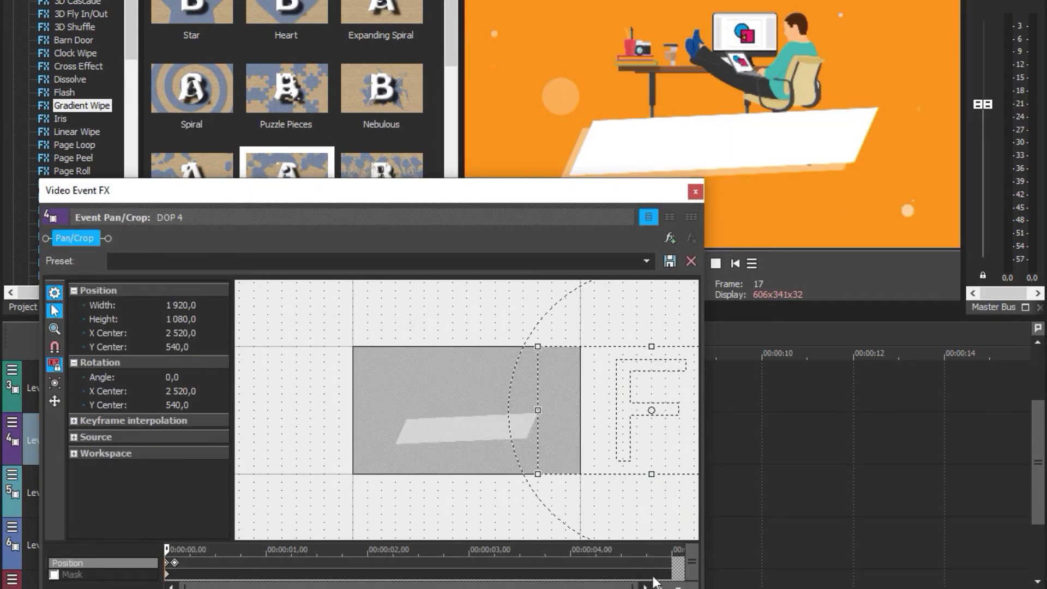
click(671, 562)
drag(583, 476, 576, 472)
right_click(534, 412)
click(561, 436)
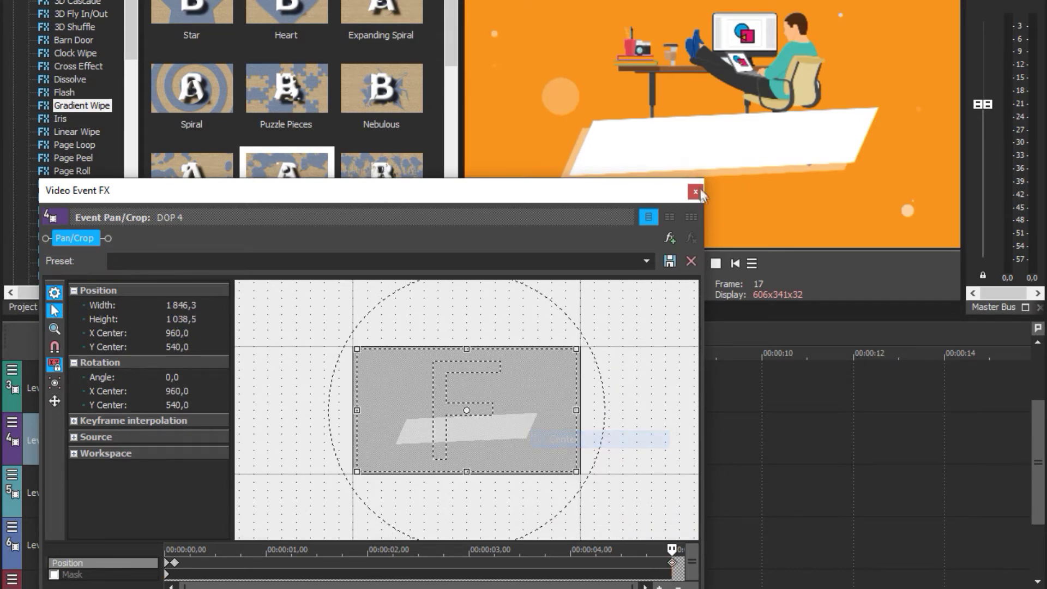
click(694, 191)
Give DOP 5 a slow zoom by adding an end position keyframe with a slightly smaller, centred crop frame
click(499, 371)
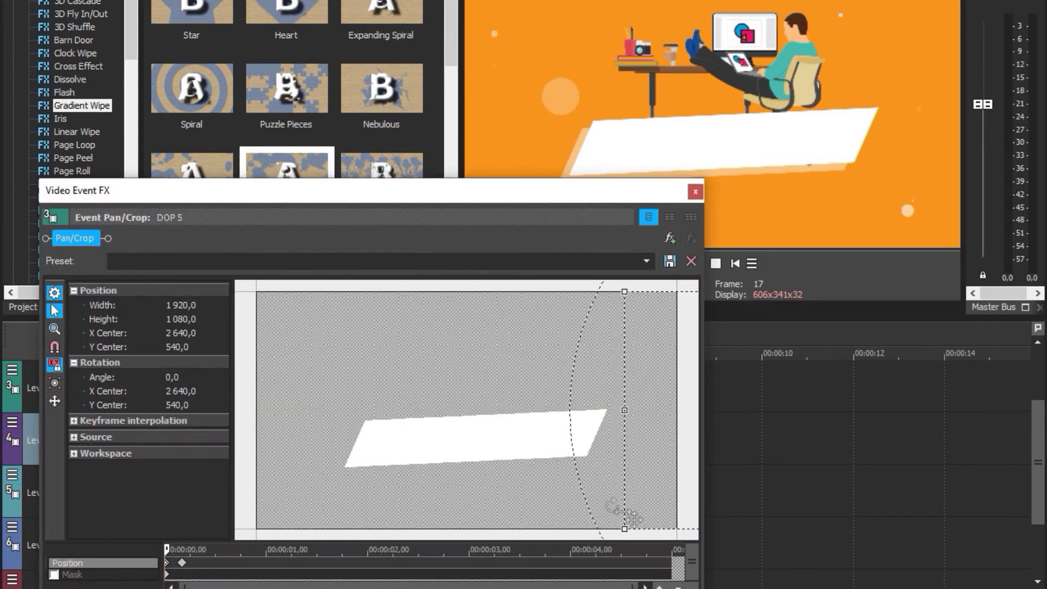
click(675, 569)
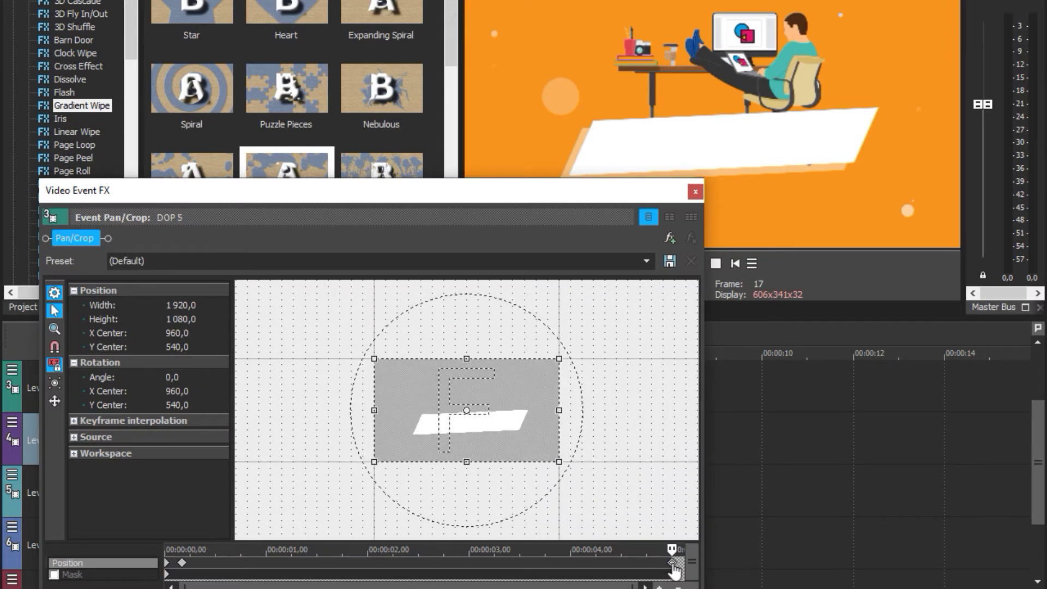
drag(559, 461, 551, 458)
right_click(482, 427)
click(519, 456)
click(696, 193)
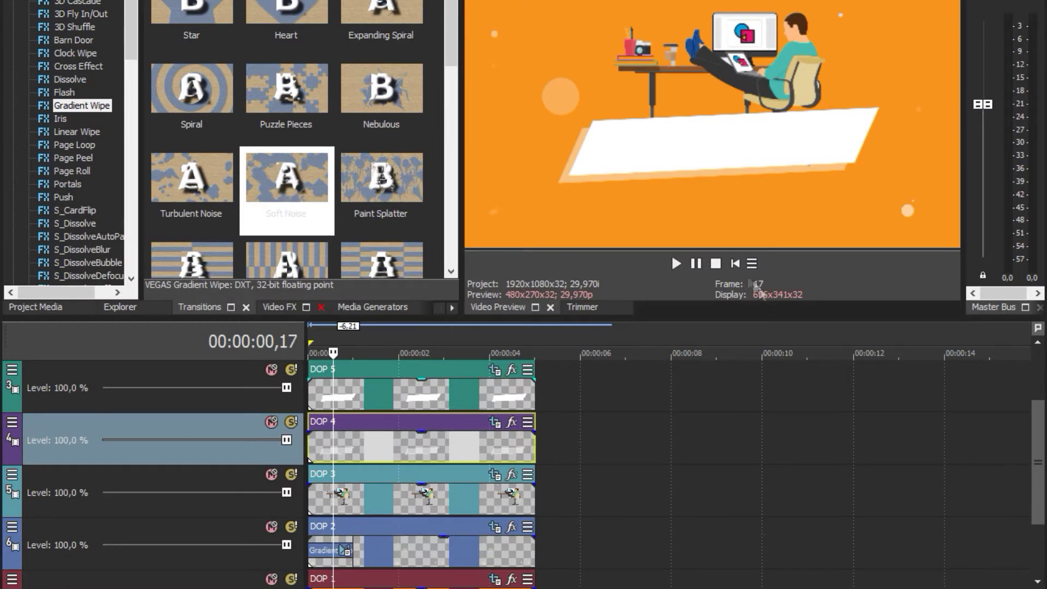
Replay the intro from the start to check the slow zooms on DOP 4 and DOP 5
click(736, 263)
key(space)
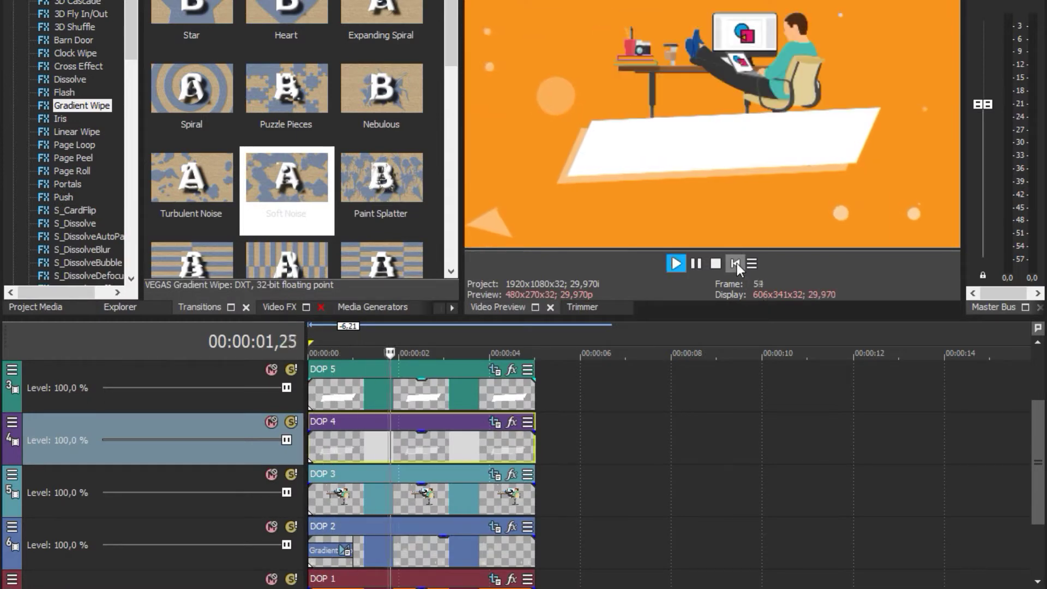
click(736, 264)
key(space)
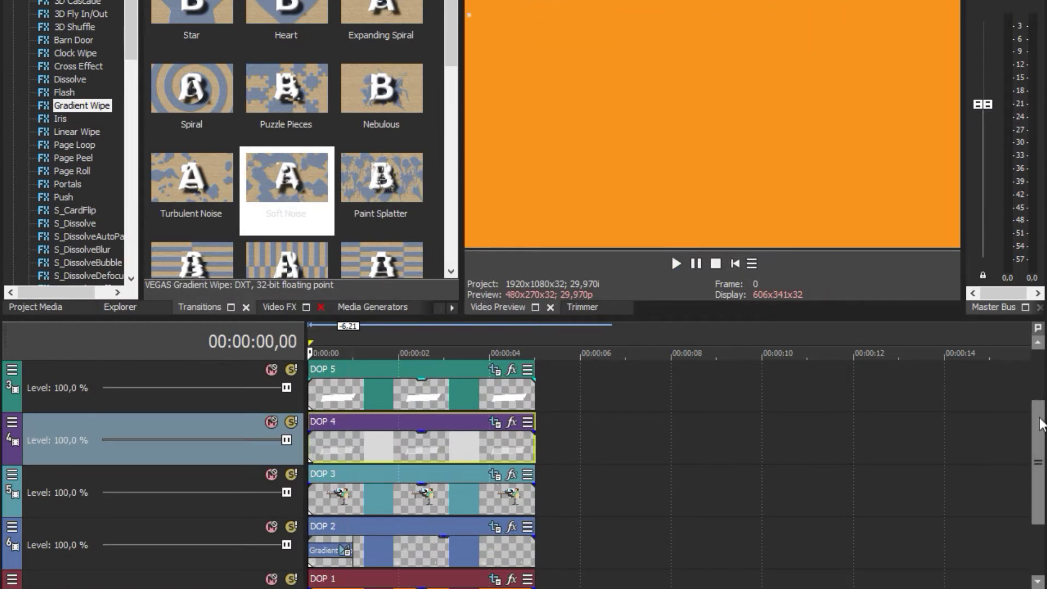
Select the DOP 6 event and unmute its track
drag(1038, 422, 1038, 379)
click(369, 446)
key(space)
key(space)
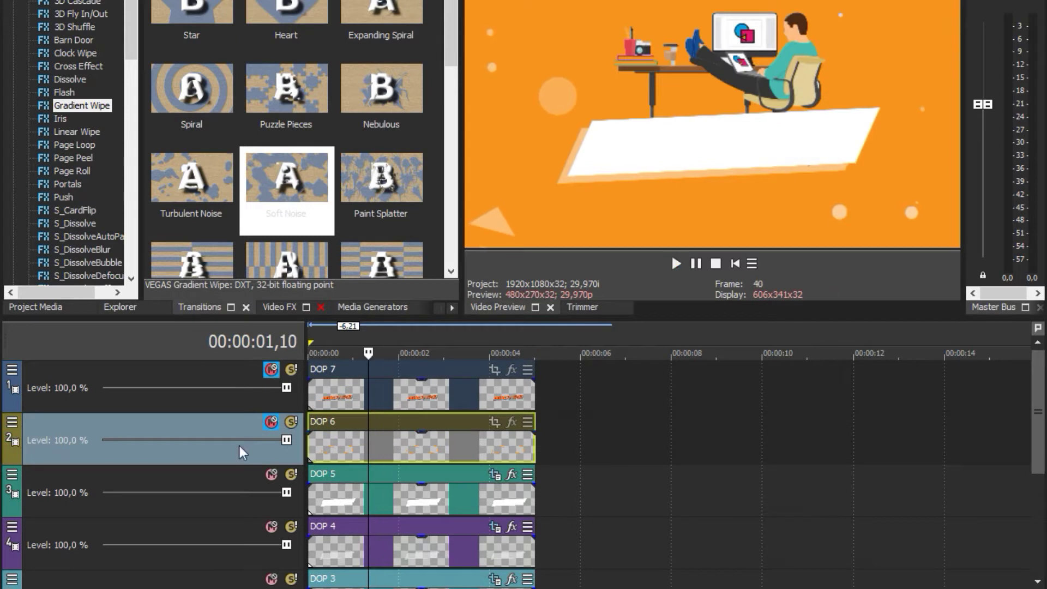
key(space)
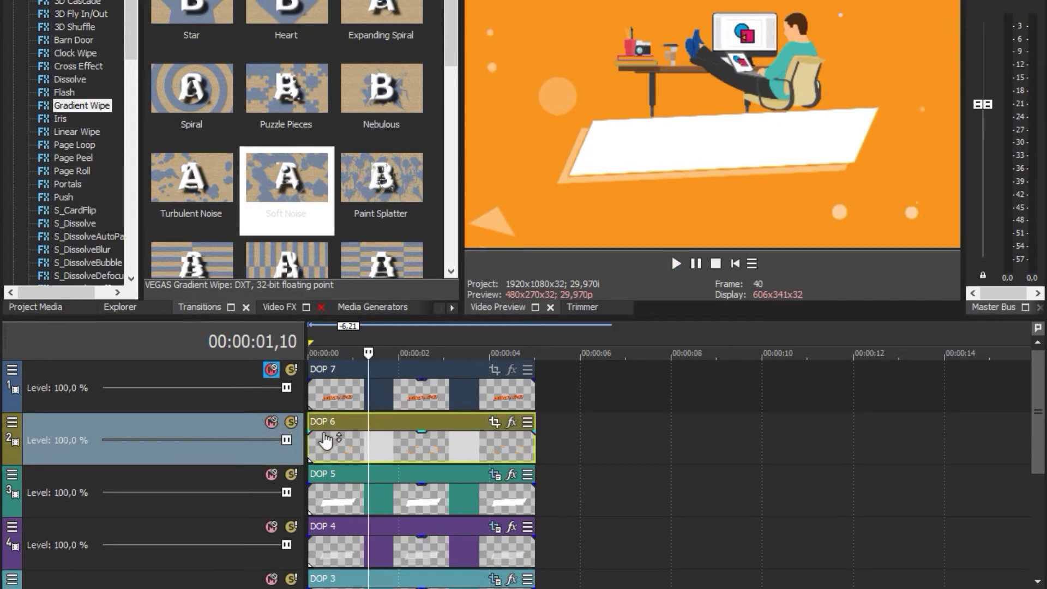
Try splitting DOP 6 at 00:00:00,24 and 00:00:02,04 and adding fades around the cuts
scroll(331, 440, up, 3)
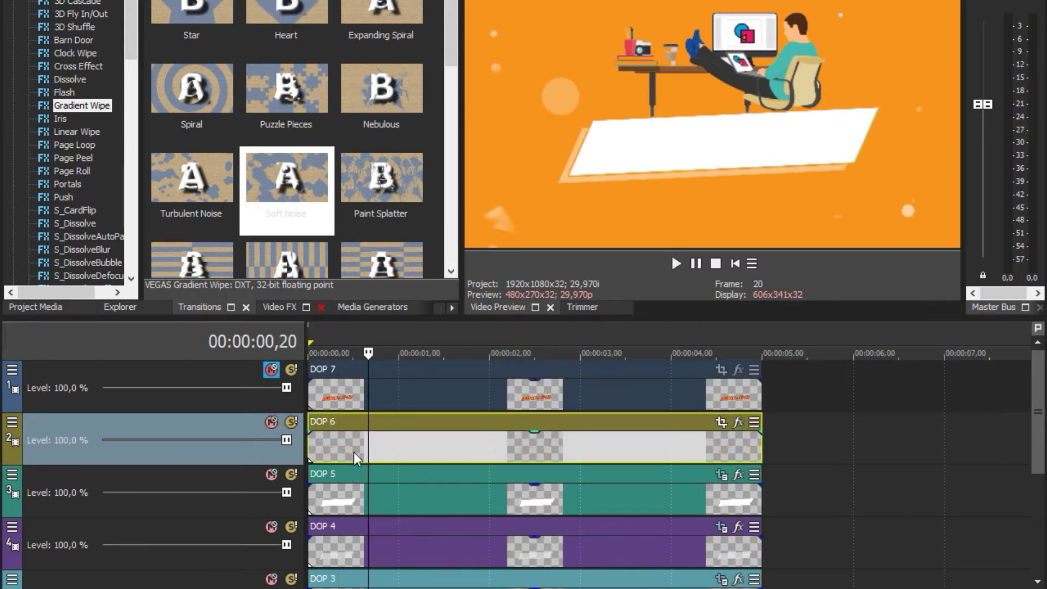
click(381, 445)
key(s)
drag(380, 431, 428, 434)
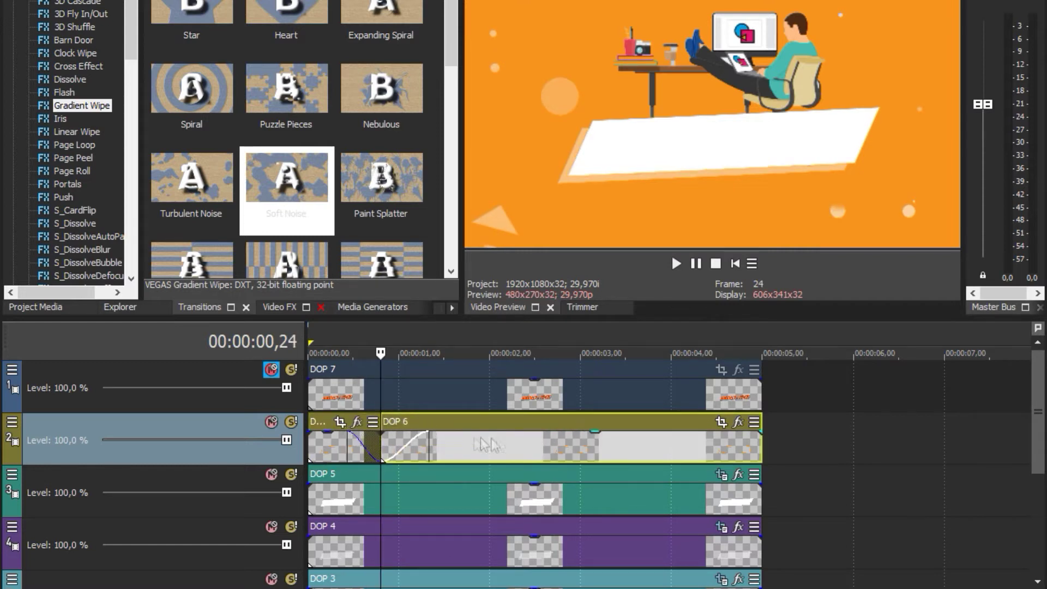
click(494, 437)
click(503, 437)
key(s)
drag(500, 432, 471, 433)
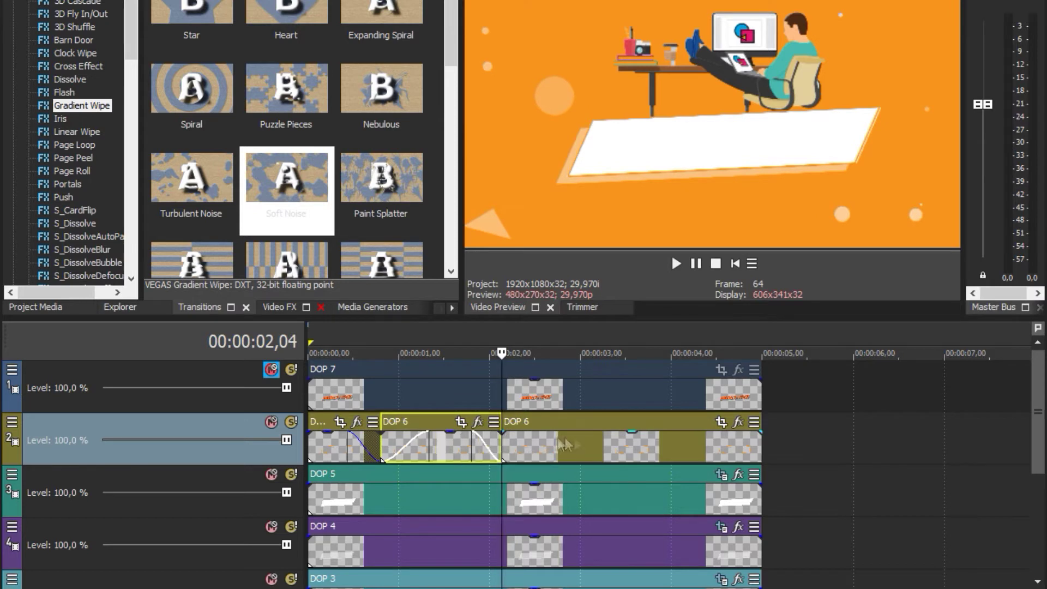
Replay the intro from the start to check the fades on DOP 6
click(738, 264)
key(space)
click(738, 264)
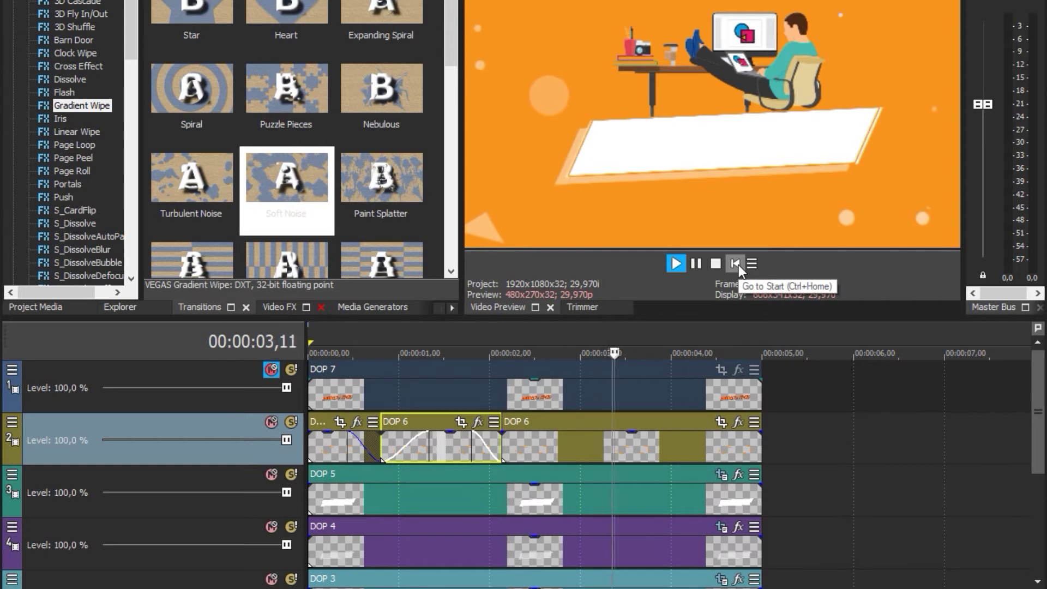
click(735, 264)
key(space)
Remove the split pieces of DOP 6 and extend its first piece to the end of the other events
click(524, 443)
click(460, 440)
key(Delete)
click(523, 443)
key(Delete)
click(323, 441)
key(Delete)
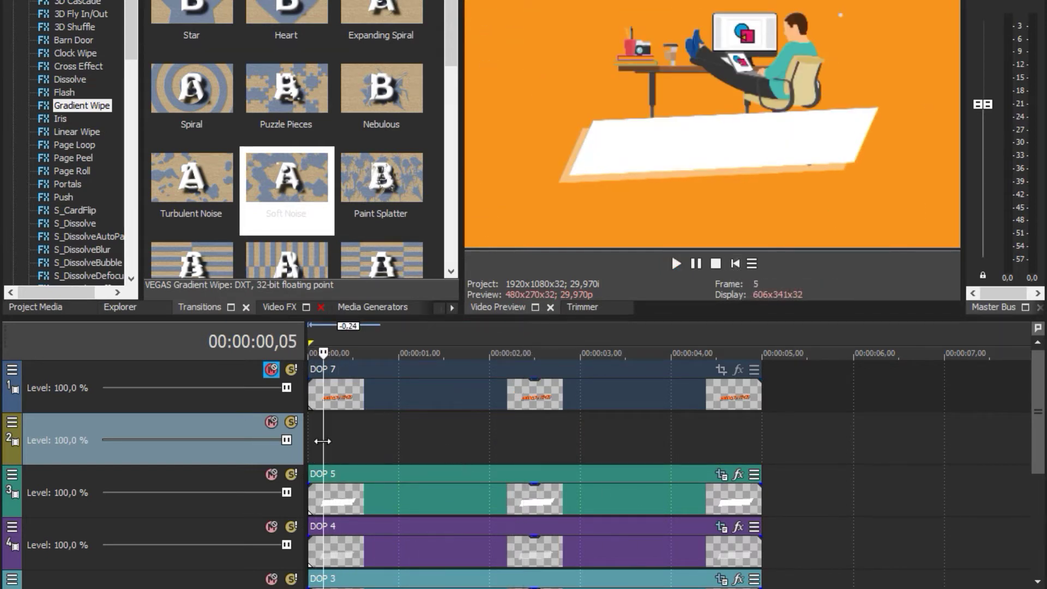
drag(323, 440, 761, 442)
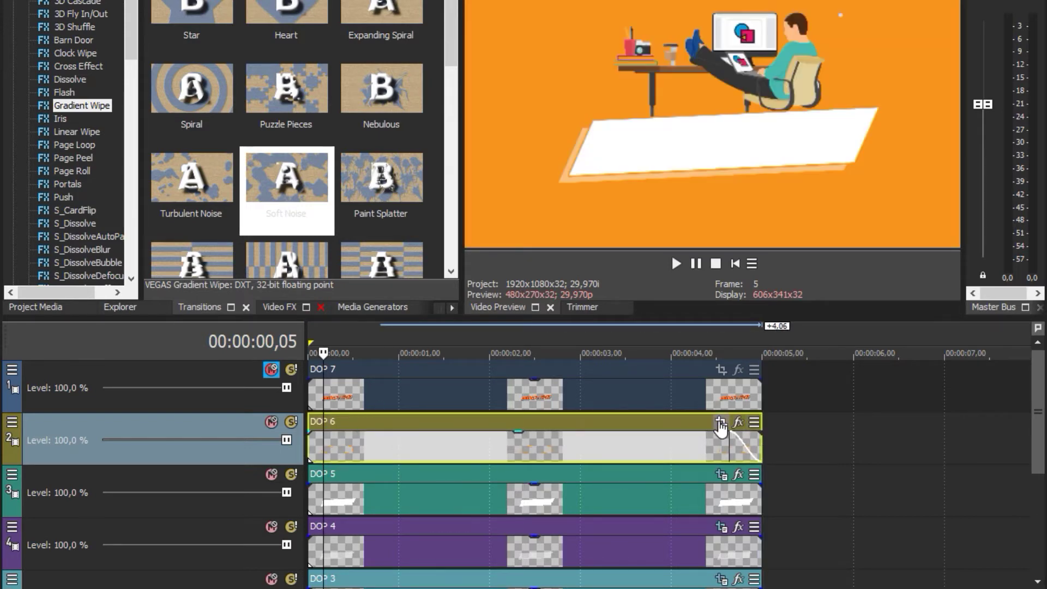
Add an end position keyframe to DOP 6 in Event Pan/Crop with a centred 1 846,2 × 1 038,5 crop frame, and preview the zoom
click(720, 423)
scroll(582, 477, down, 2)
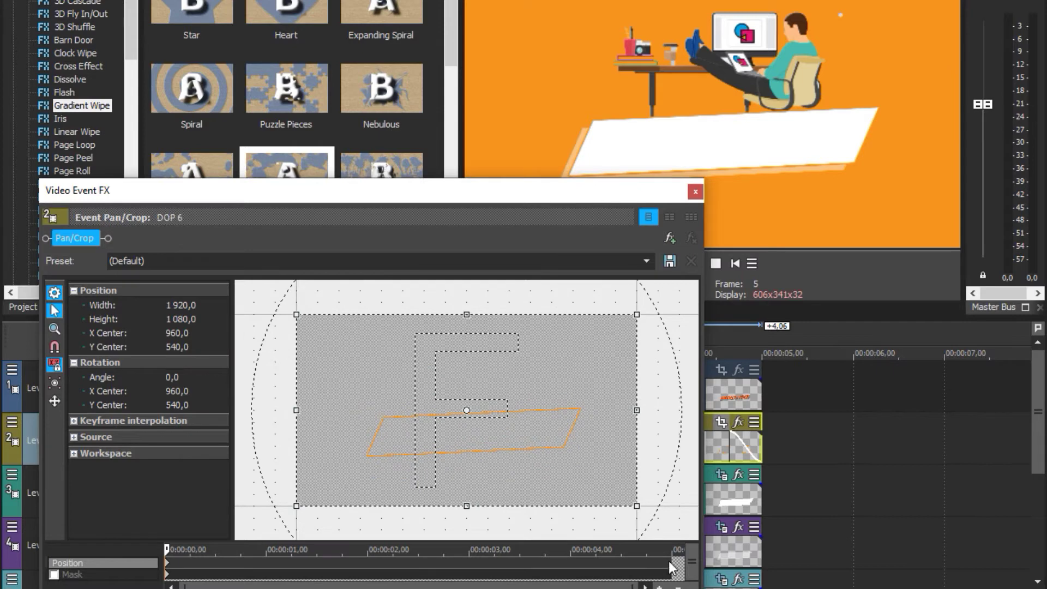
drag(640, 509, 631, 498)
right_click(574, 455)
click(596, 487)
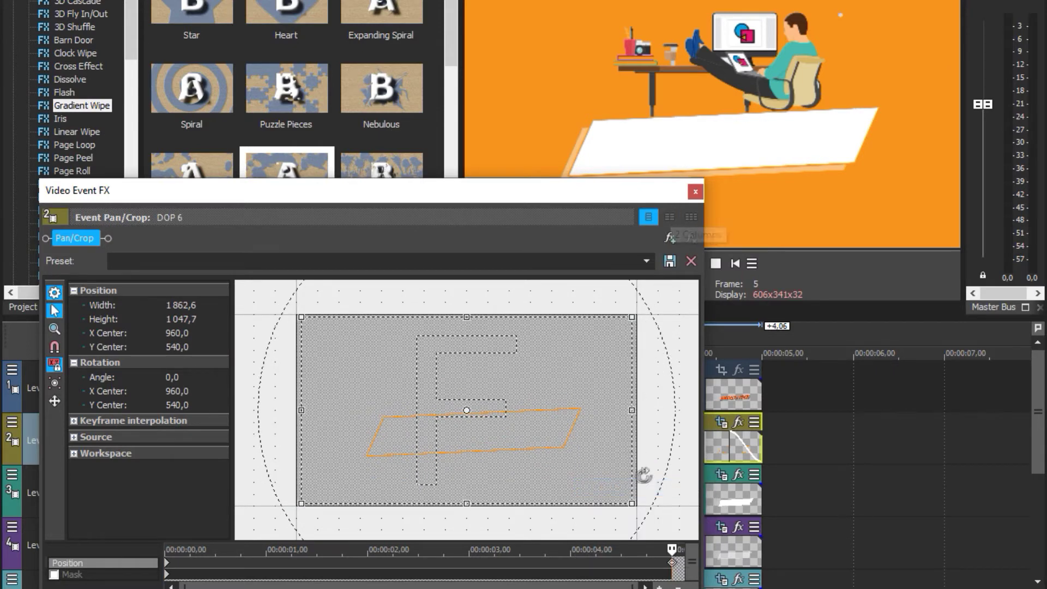
drag(631, 500, 626, 495)
right_click(616, 487)
click(627, 508)
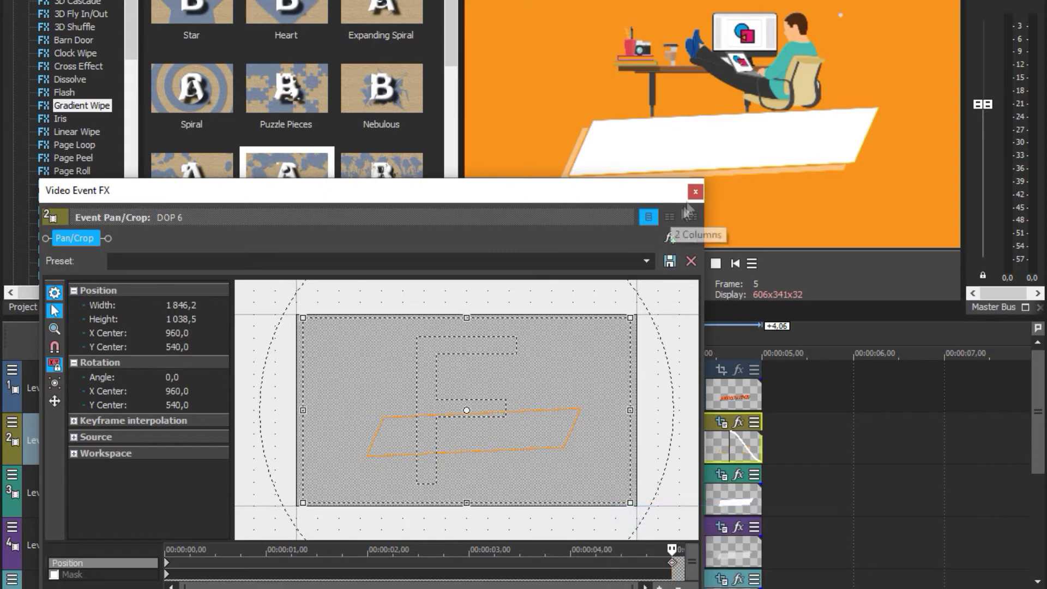
click(695, 191)
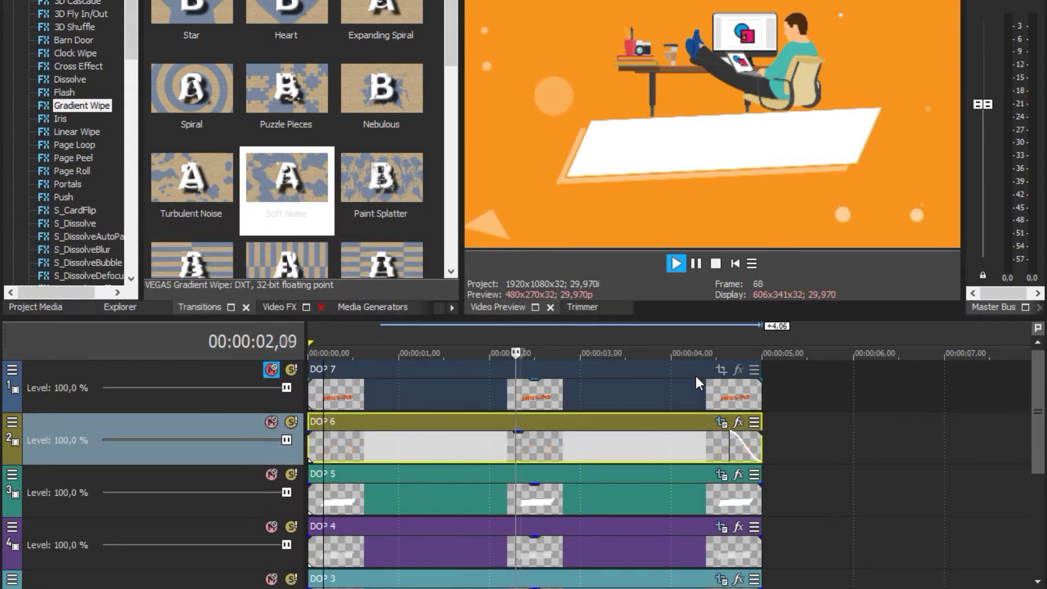
key(space)
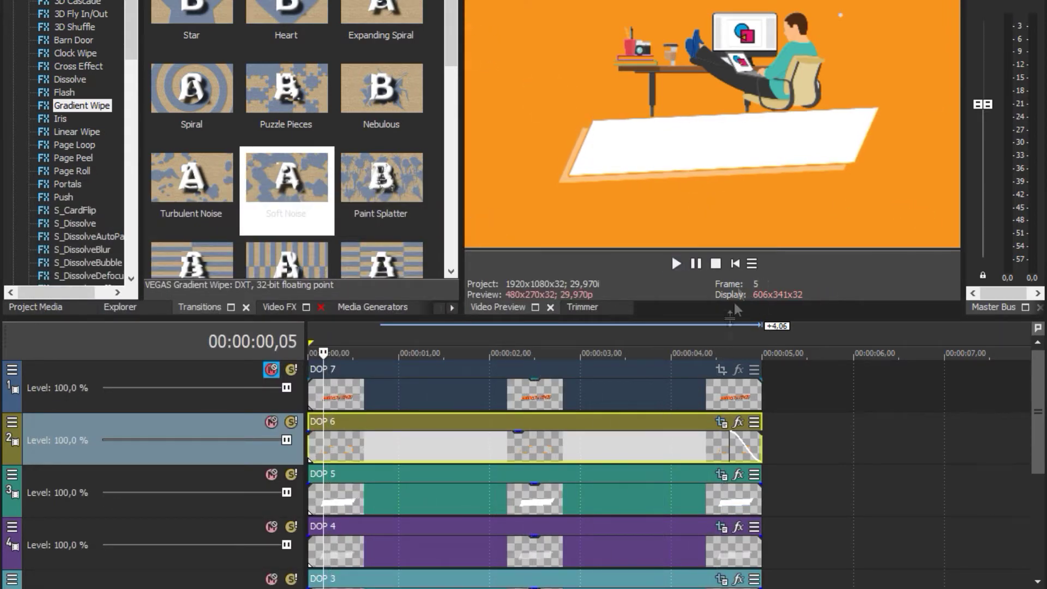
Split DOP 6 at 00:00:00,29 and 00:00:01,11 and delete the piece between the cuts
click(377, 455)
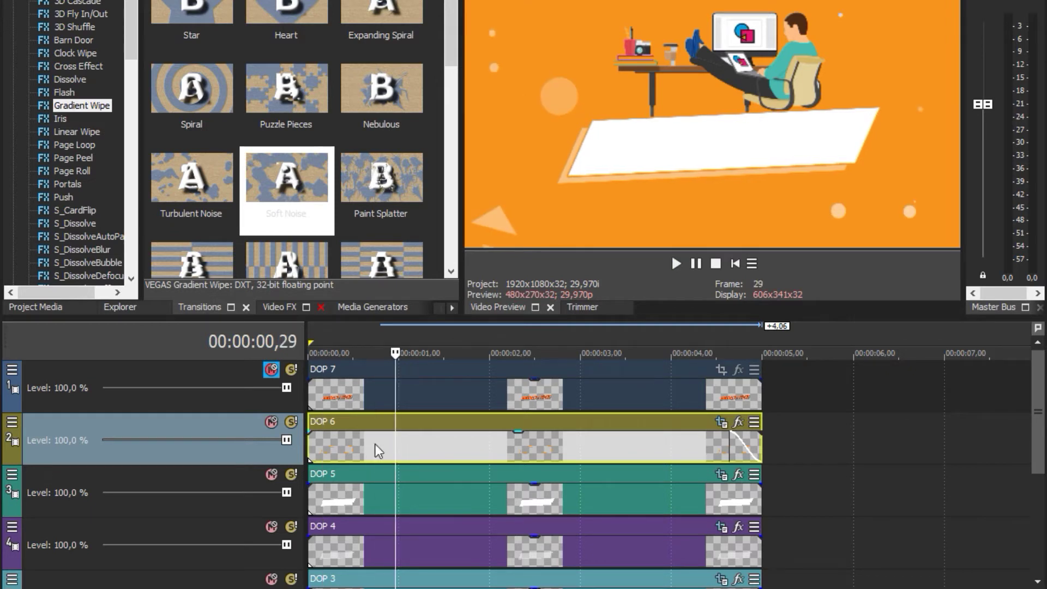
key(s)
click(460, 447)
click(430, 450)
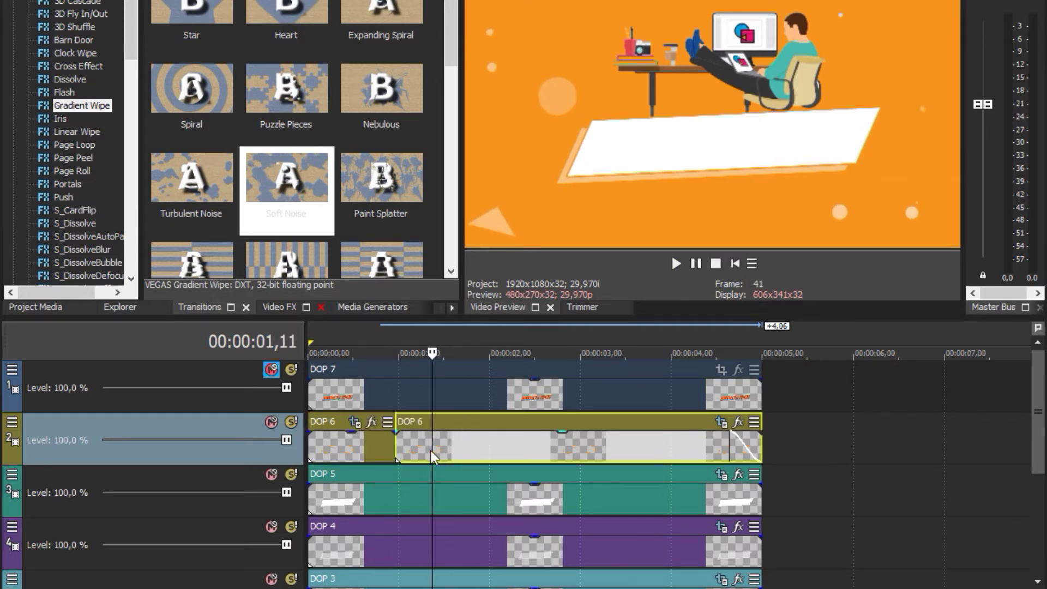
key(s)
click(414, 451)
key(Delete)
Cut a second gap in DOP 6 by splitting at 00:00:02,05 and 00:00:02,16 and deleting the piece between
click(497, 449)
click(505, 451)
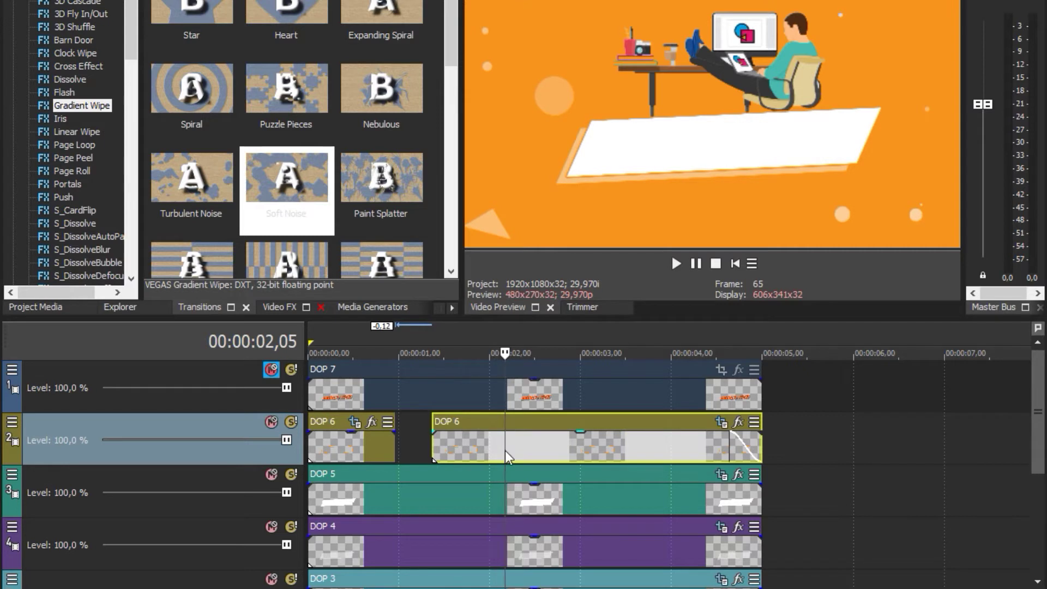
key(s)
click(544, 451)
click(538, 449)
key(s)
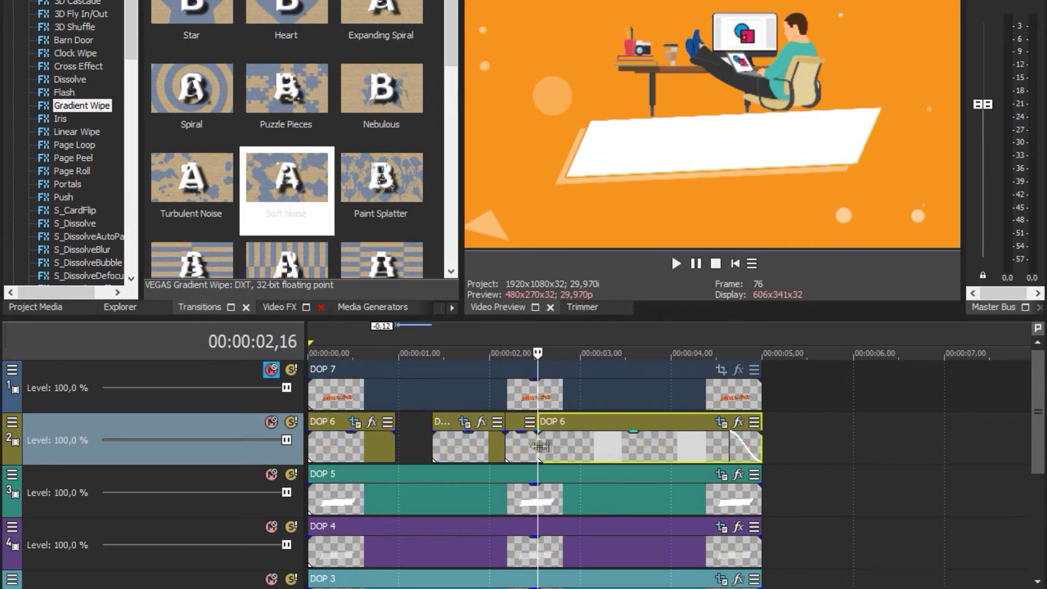
click(526, 445)
key(Delete)
Cut a third gap of 12 frames in DOP 6, starting at 00:00:03,14
click(622, 446)
key(s)
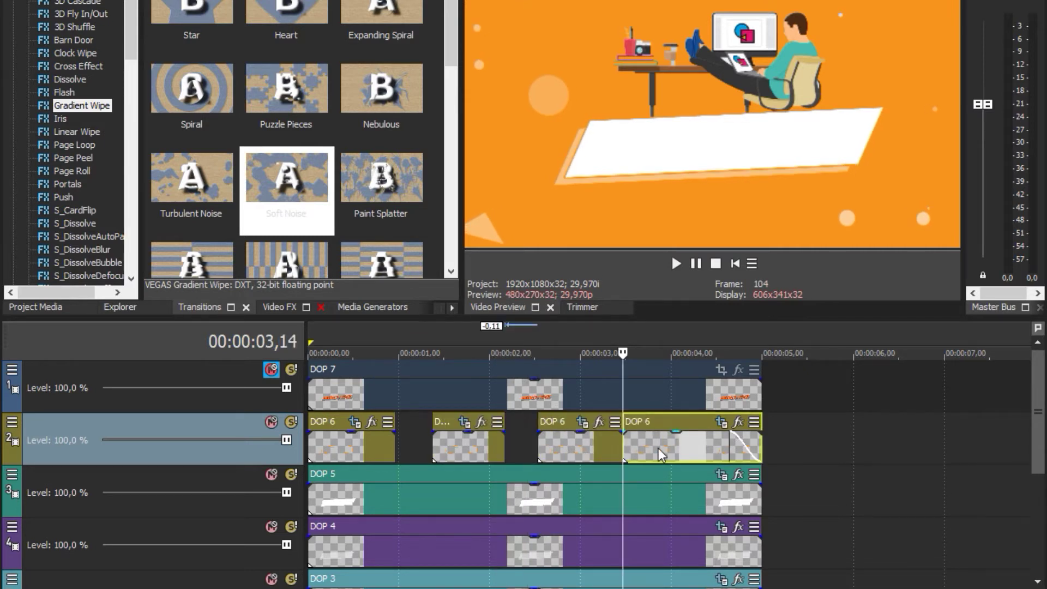
click(659, 448)
key(s)
click(647, 443)
key(Delete)
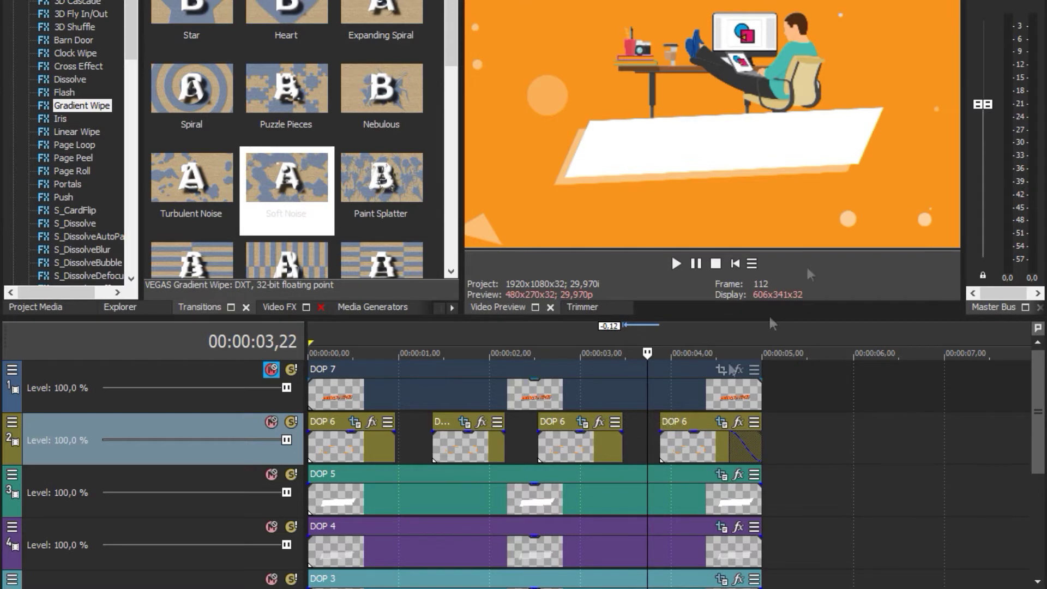
Replay the intro from the start to check DOP 6's blinking outline
click(734, 267)
key(space)
click(731, 264)
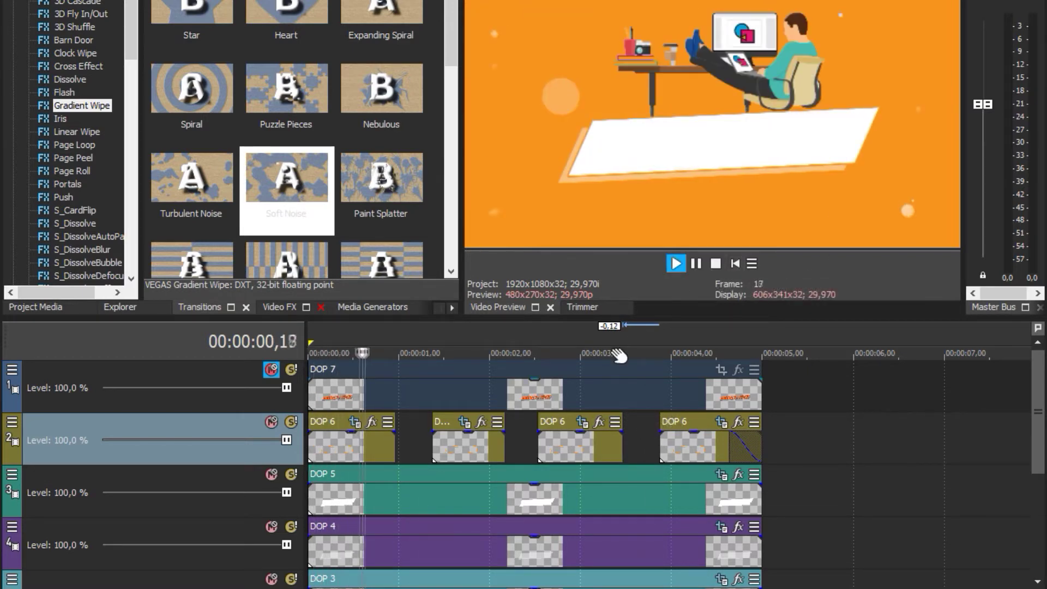
In the first DOP 6 piece's Pan/Crop, add a position keyframe near the start and set the opening keyframe's X Center to 2 640
click(355, 421)
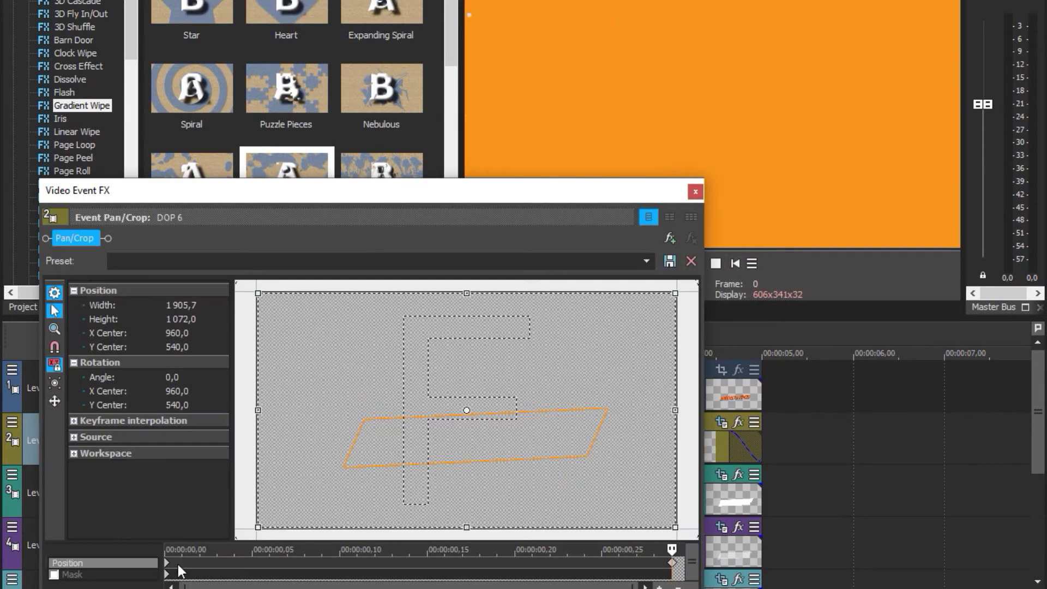
click(180, 562)
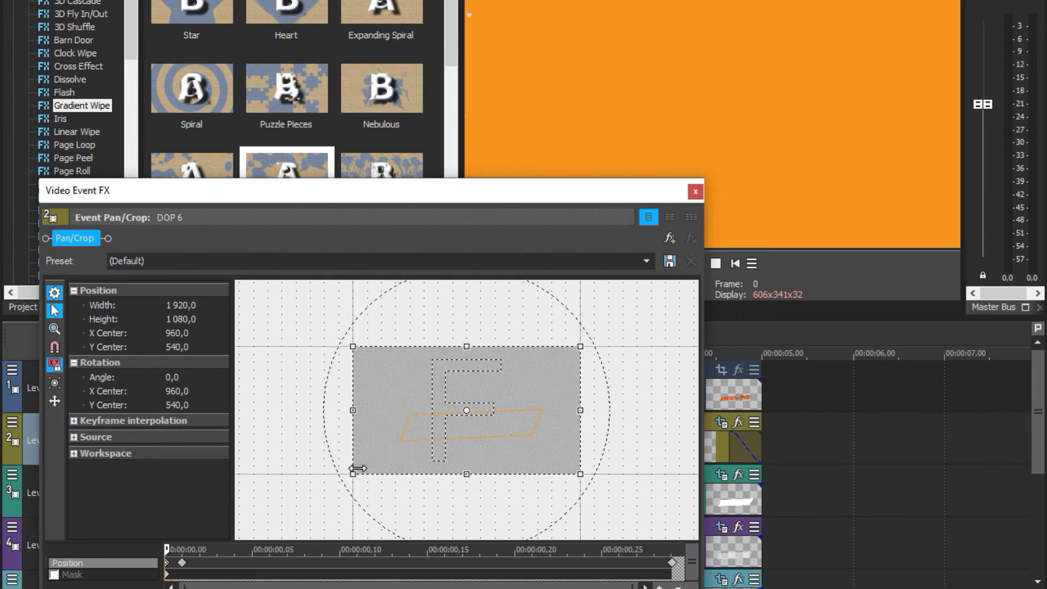
key(Right)
key(Right)
key(Right)
key(Right)
key(Right)
key(Right)
key(Right)
key(Right)
key(Right)
key(Right)
key(Right)
key(Right)
key(Right)
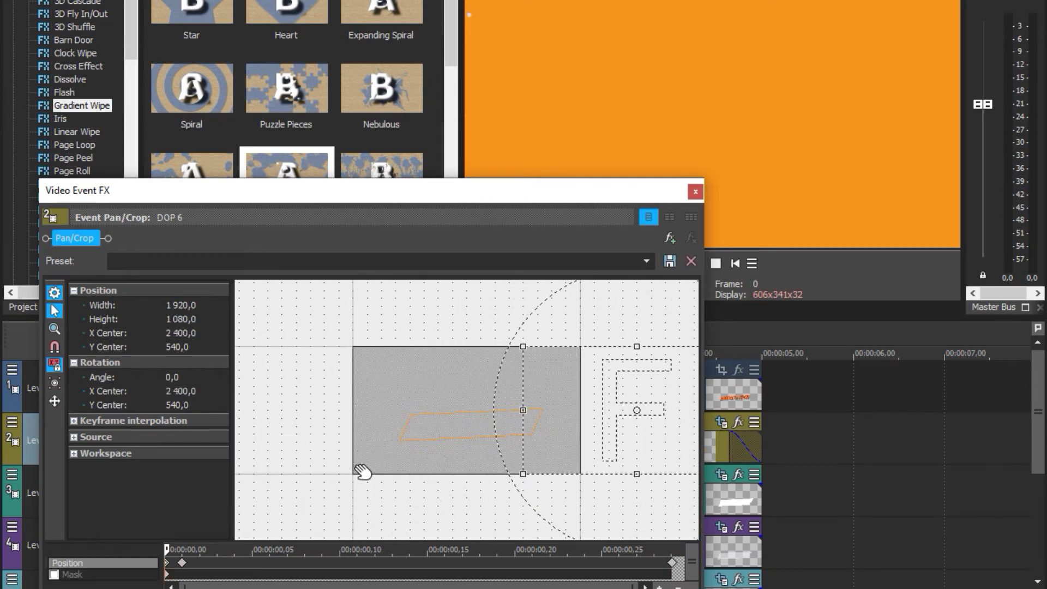
key(Right)
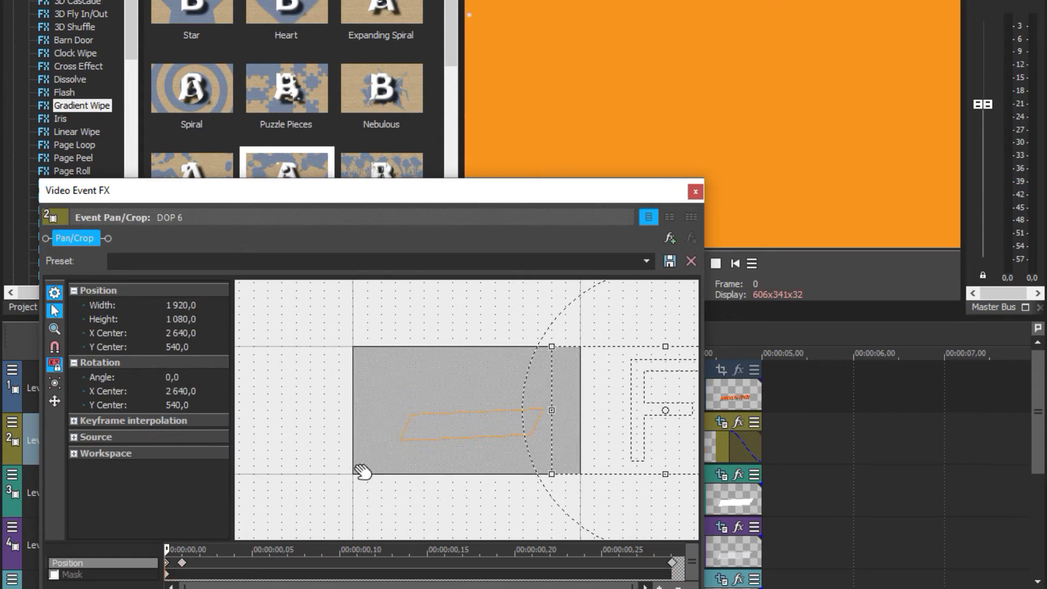
click(694, 192)
Replay the intro's opening and step through its first frames to check how DOP 6's outline slides in
key(space)
click(737, 259)
click(737, 259)
click(737, 260)
click(737, 260)
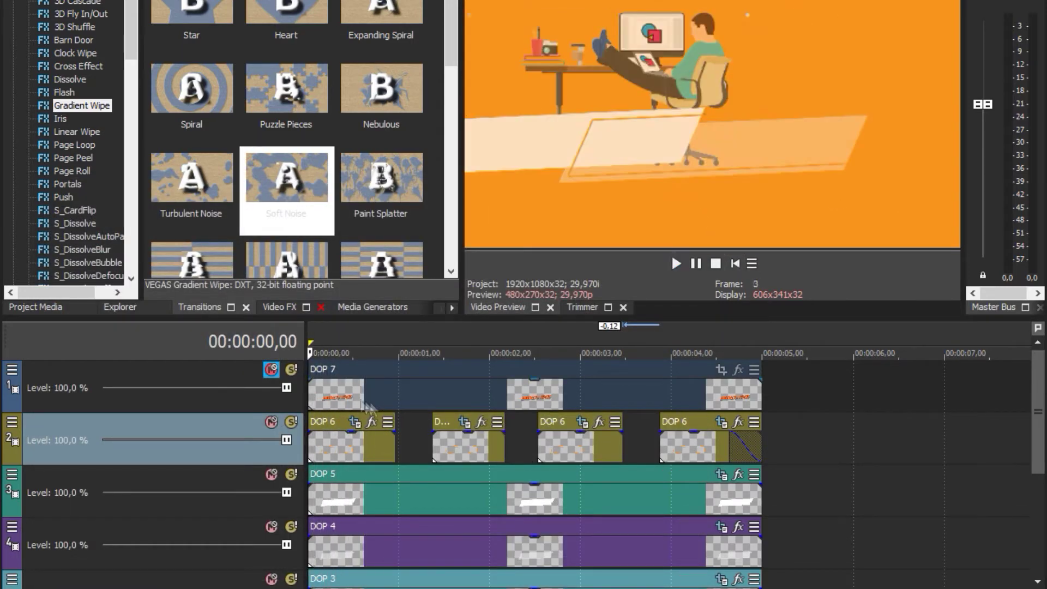
key(space)
click(312, 388)
key(Right)
key(Right)
key(Left)
key(Left)
key(Right)
key(Right)
key(Right)
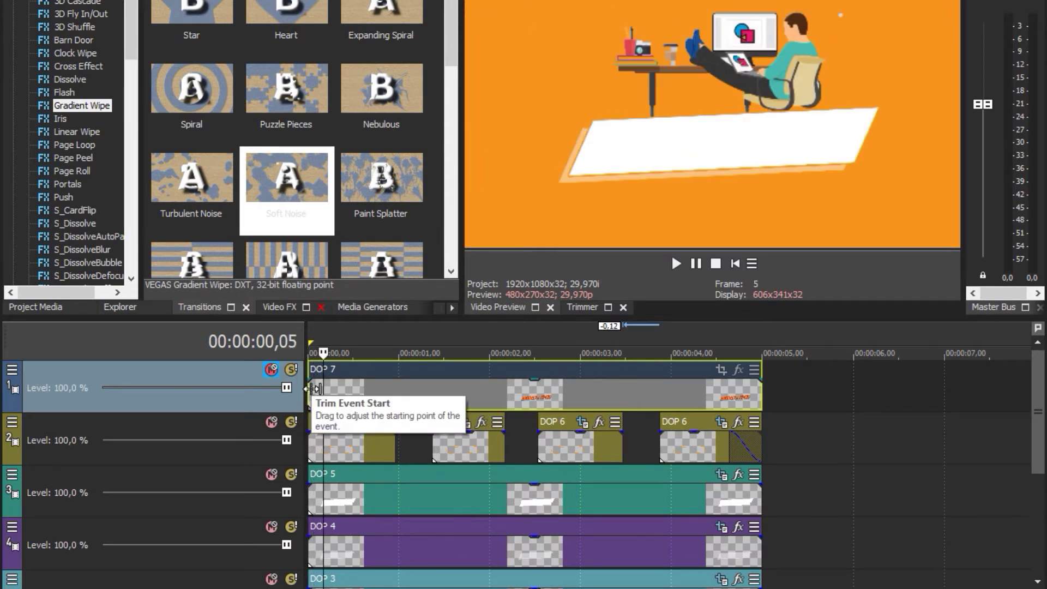
key(Left)
key(Left)
key(Left)
key(Left)
key(Left)
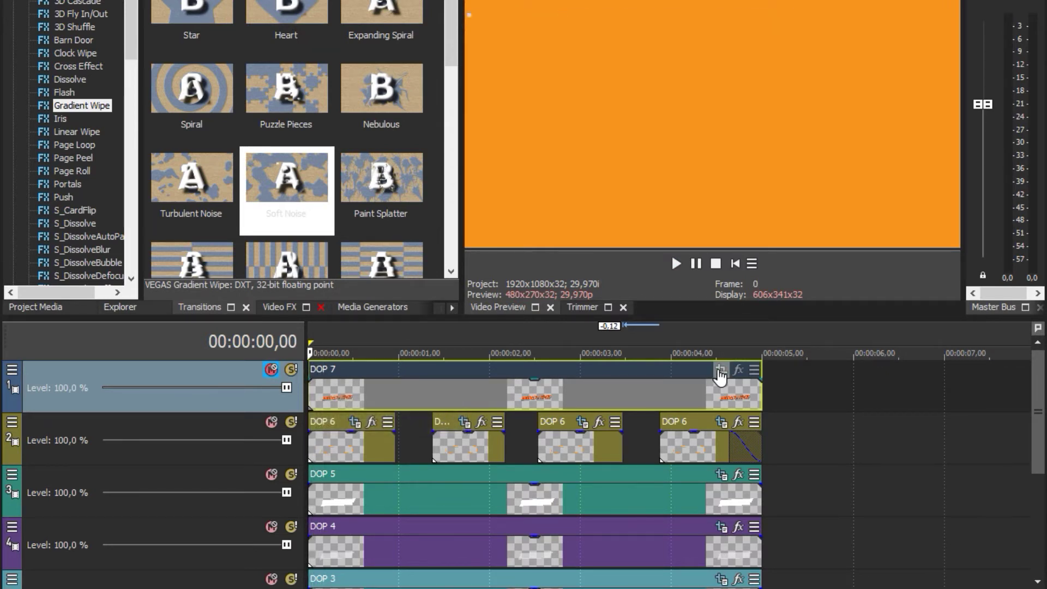
In the last DOP 6 piece's Pan/Crop, add a position keyframe near the start and set the opening keyframe's X Center to 2 595,2
click(719, 422)
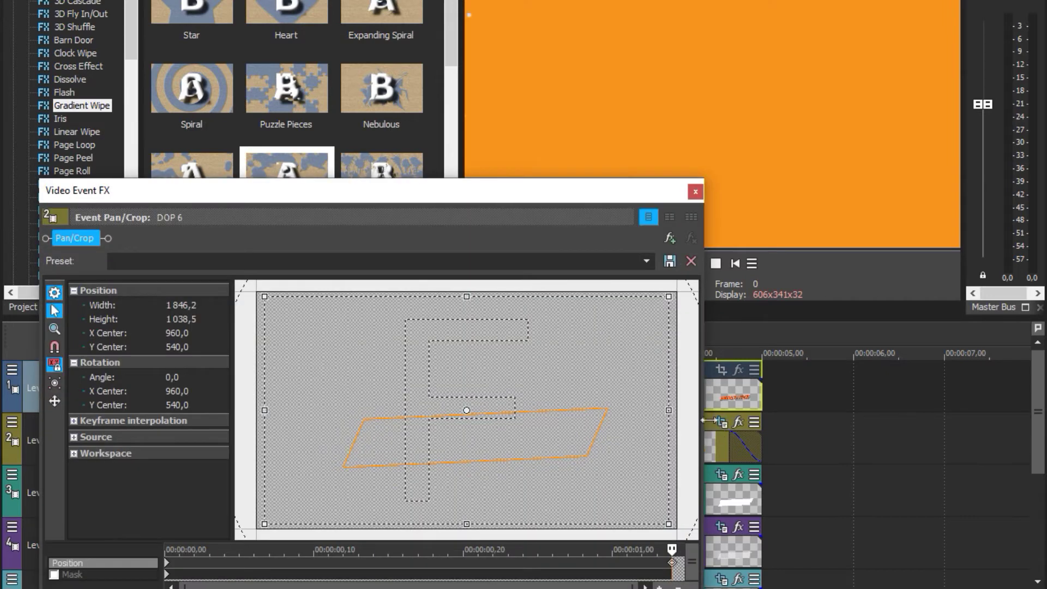
click(178, 561)
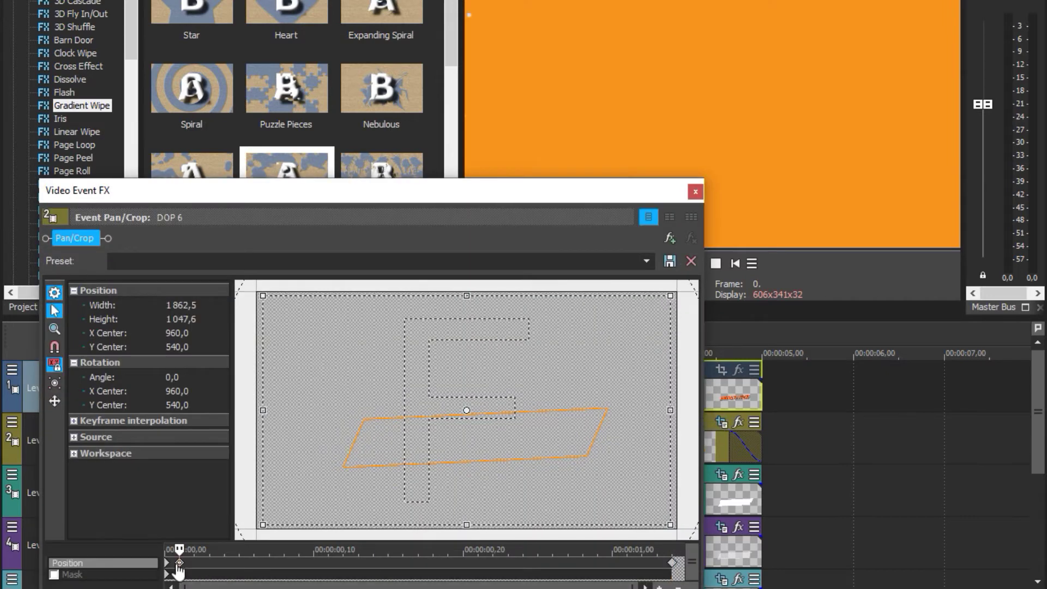
key(Right)
key(Right)
key(Right)
key(Right)
key(Right)
key(Right)
key(Right)
key(Right)
key(Right)
key(Right)
key(Right)
key(Right)
key(Right)
key(Right)
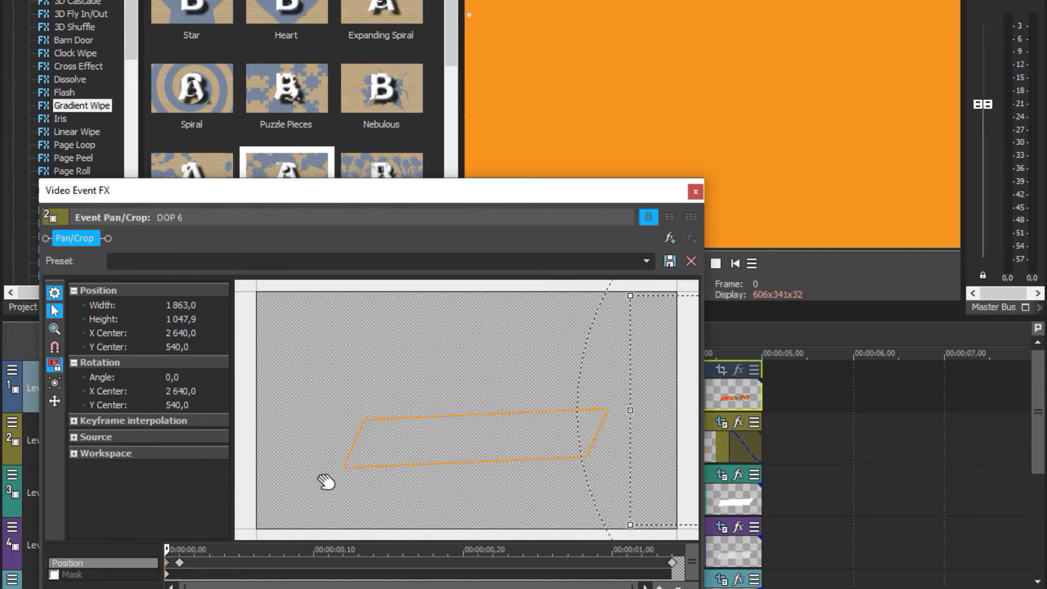
key(Left)
key(Left)
key(Left)
key(Left)
key(Left)
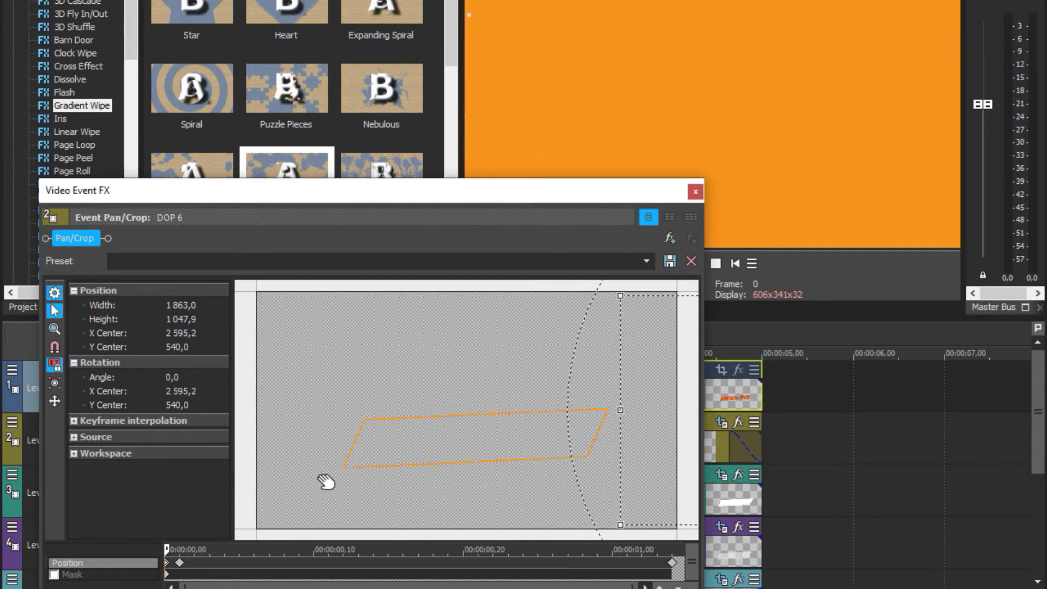
click(695, 191)
Play the intro again and step back and forth through its first six frames to compare the outline with the white panel
key(space)
click(735, 264)
click(736, 263)
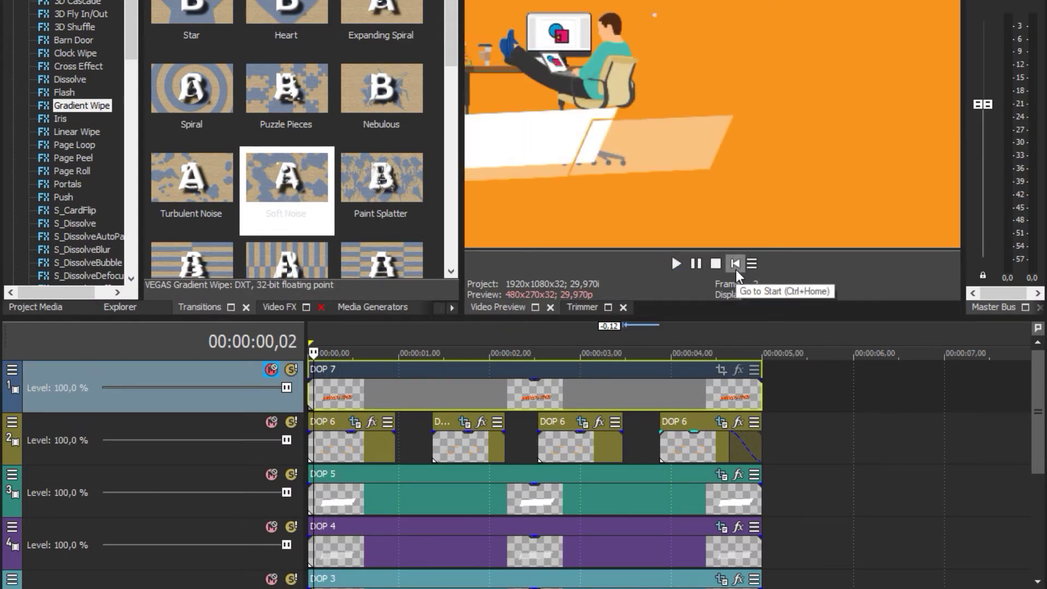
key(Right)
key(Left)
key(Left)
key(Left)
key(Left)
key(Left)
key(Right)
key(Right)
key(Right)
key(Right)
click(735, 270)
click(735, 269)
click(735, 269)
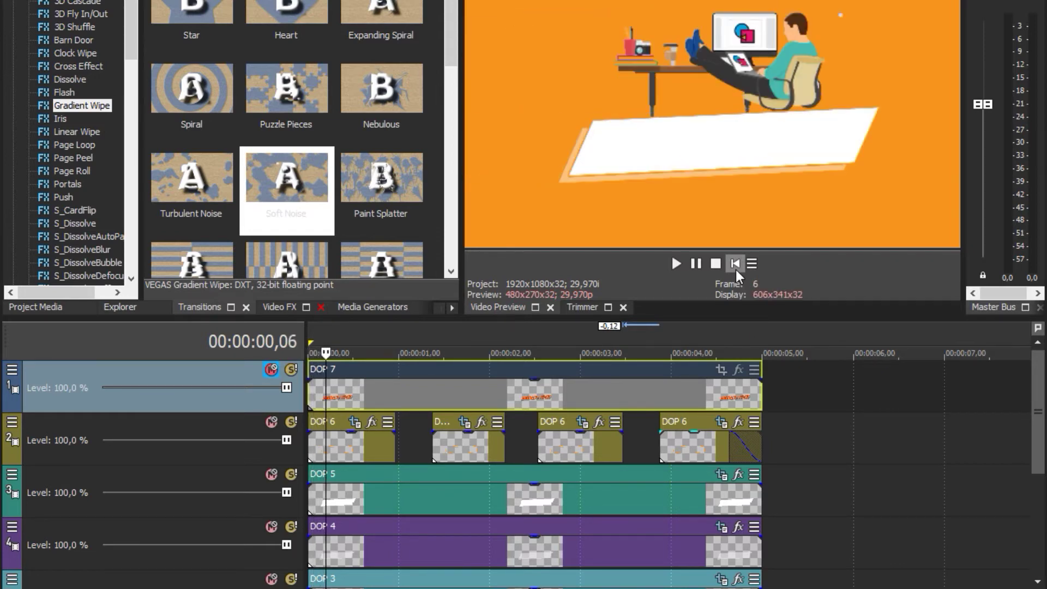
Inspect the first DOP 6 piece's early position keyframes and recheck the slide-in between frames 2 and 5
click(355, 422)
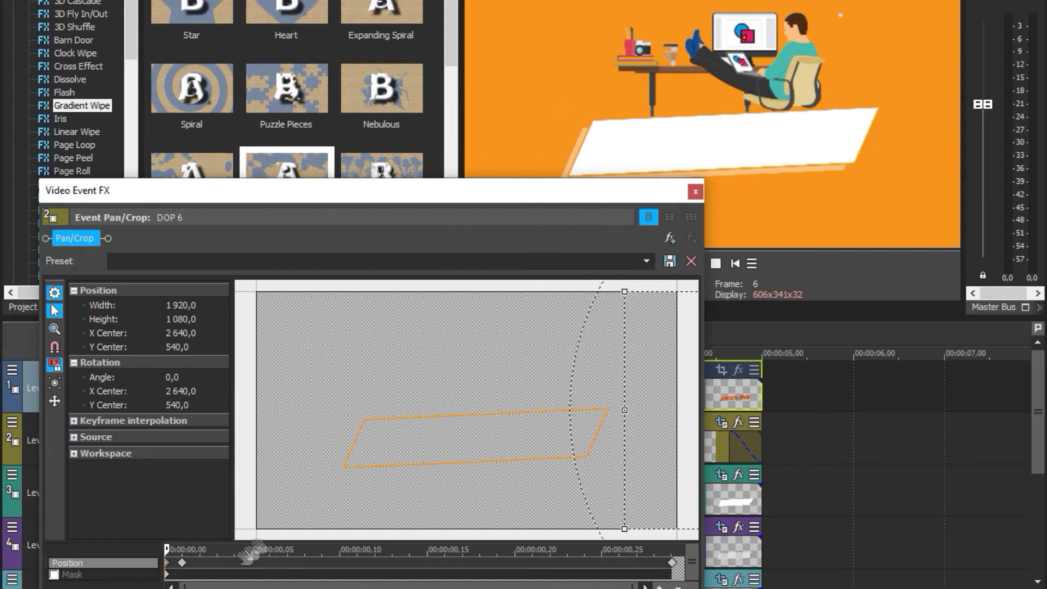
click(182, 564)
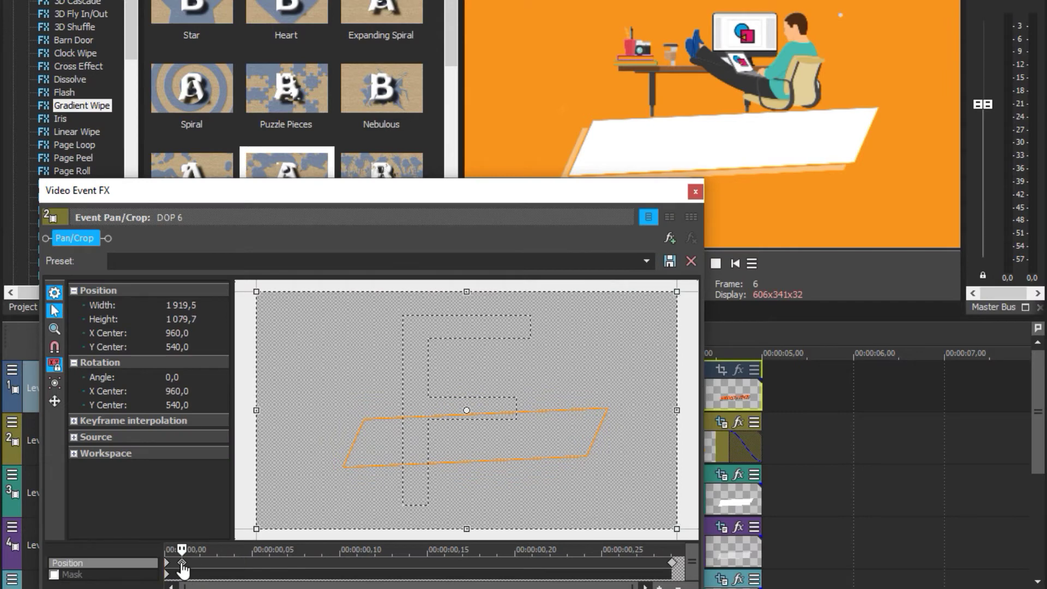
click(695, 191)
key(Left)
key(Left)
key(Left)
key(Left)
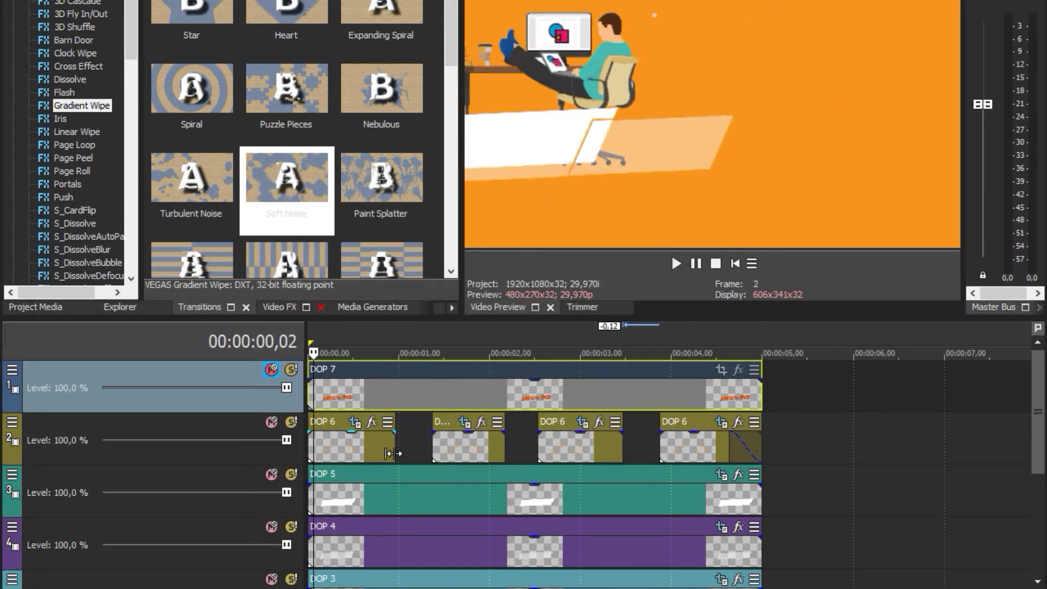
key(Right)
key(Right)
key(Right)
key(Right)
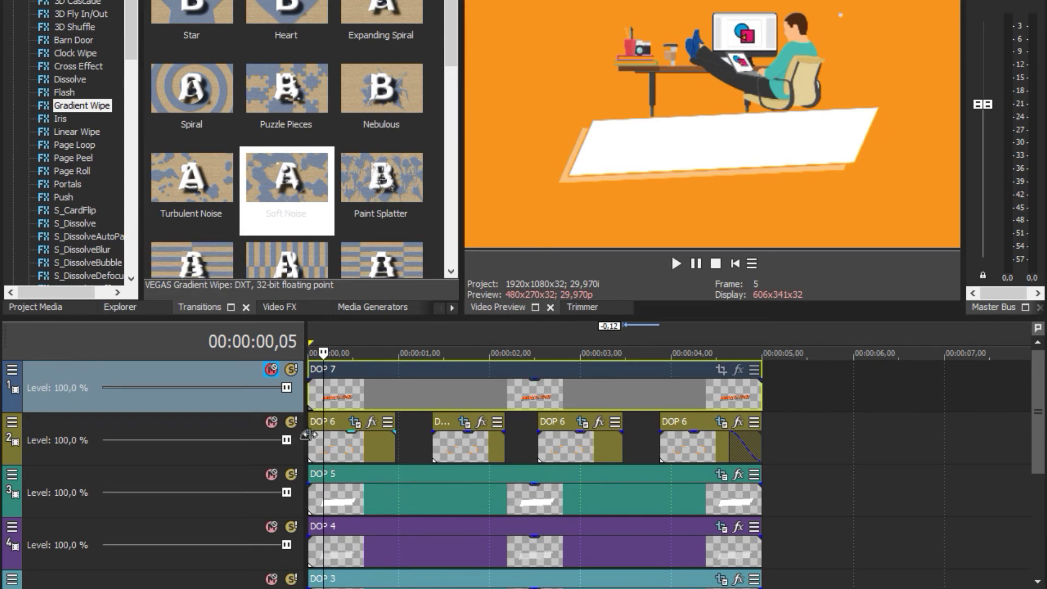
Add a fade-in of 00:00:00,23 to the first DOP 6 piece and replay the intro from the start
drag(313, 436, 376, 438)
click(734, 264)
key(space)
key(space)
key(space)
key(space)
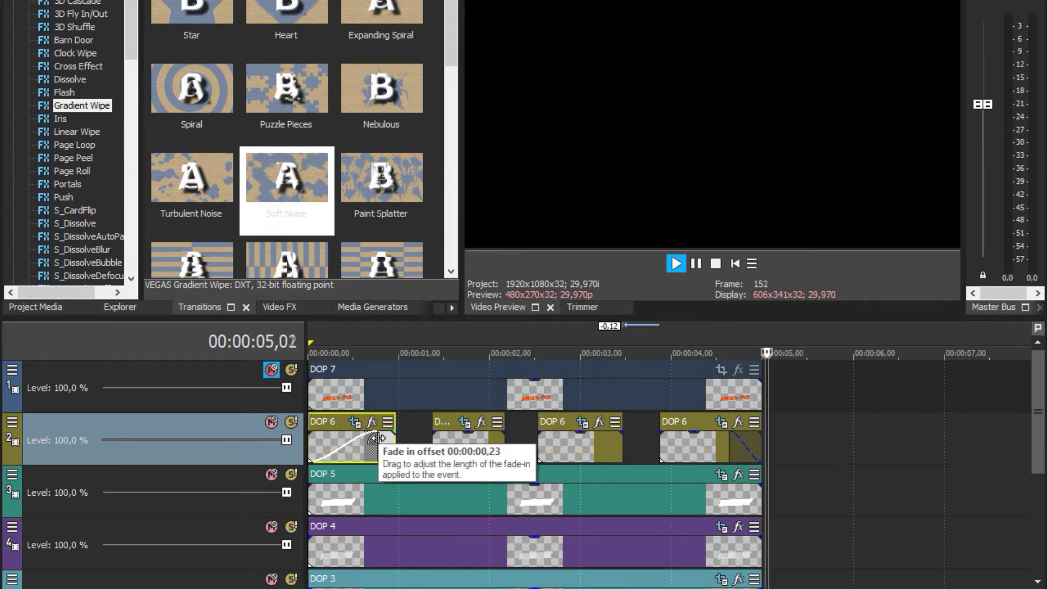
Unmute the DOP 7 track, open DOP 7's Pan/Crop and shrink its window so the title stays visible in the preview
key(space)
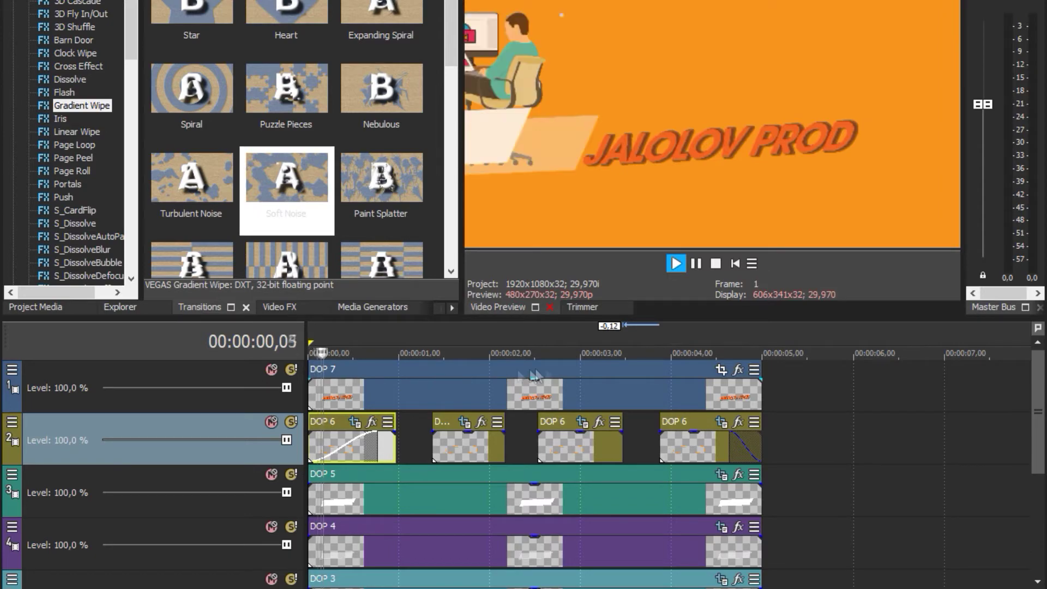
key(space)
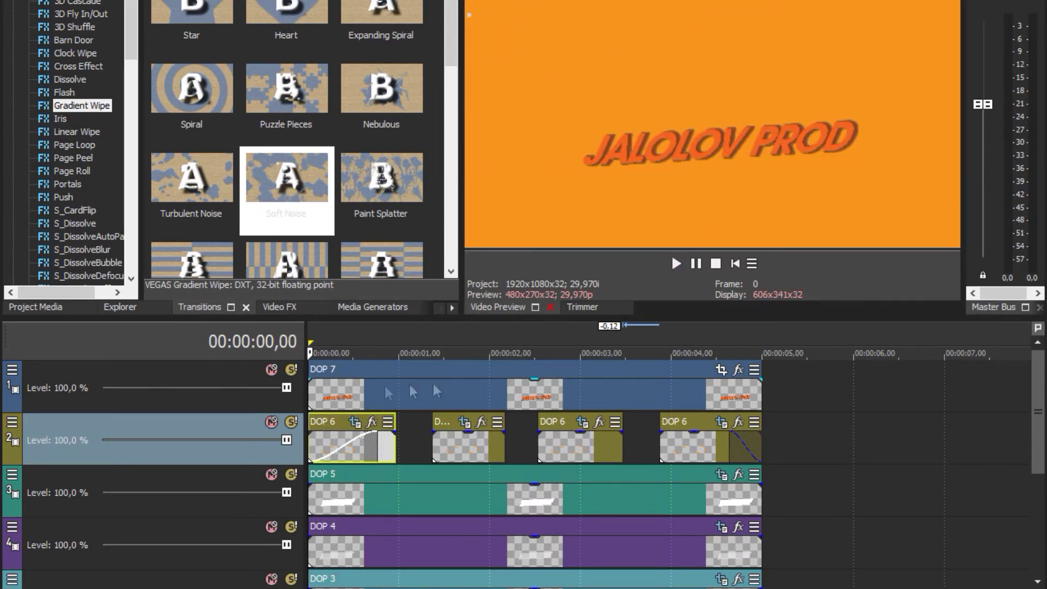
click(721, 370)
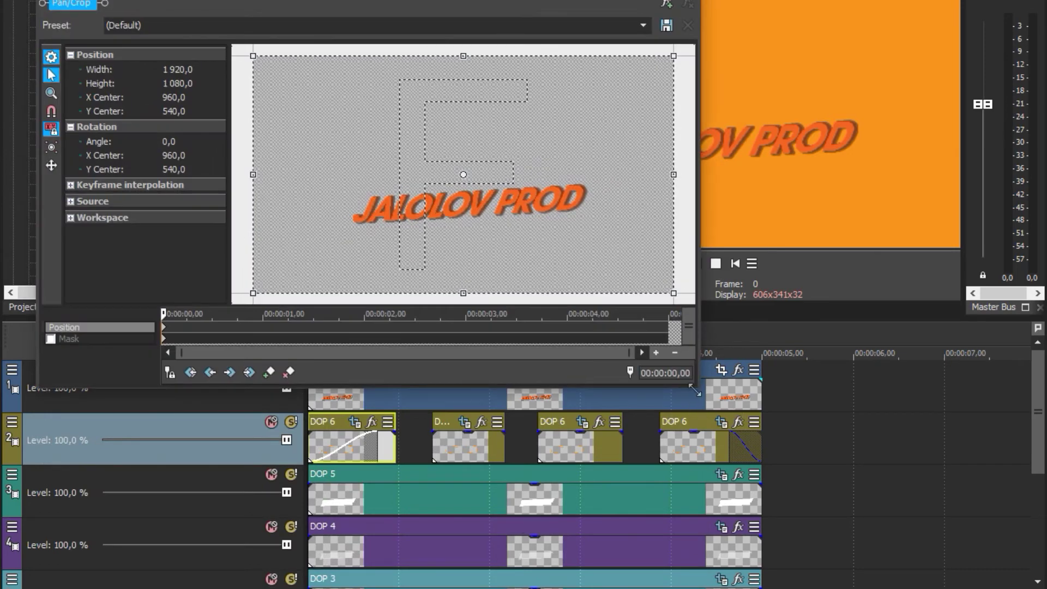
drag(693, 389, 540, 266)
drag(289, 2, 258, 0)
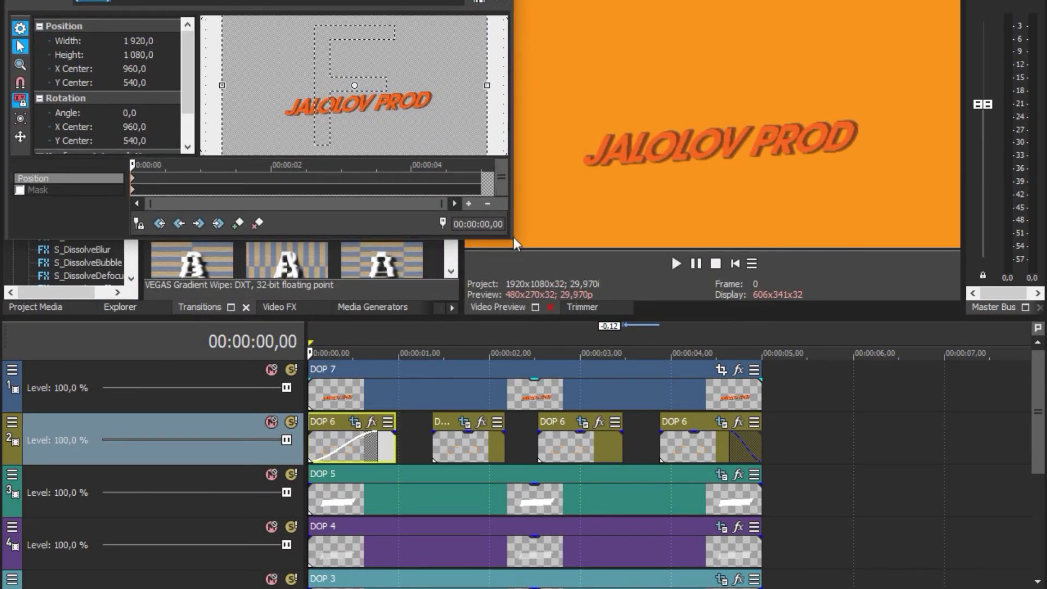
drag(514, 241, 543, 280)
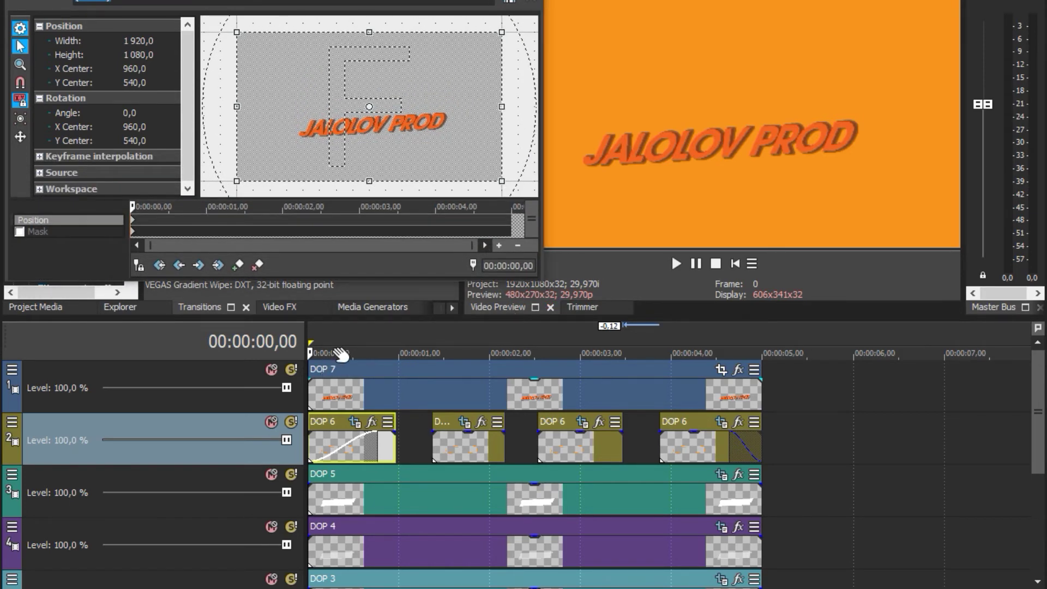
Add a DOP 7 position keyframe at 00:00:00,05, enlarging its crop frame to 15 360 × 8 640 and centering it at 960, 540
key(space)
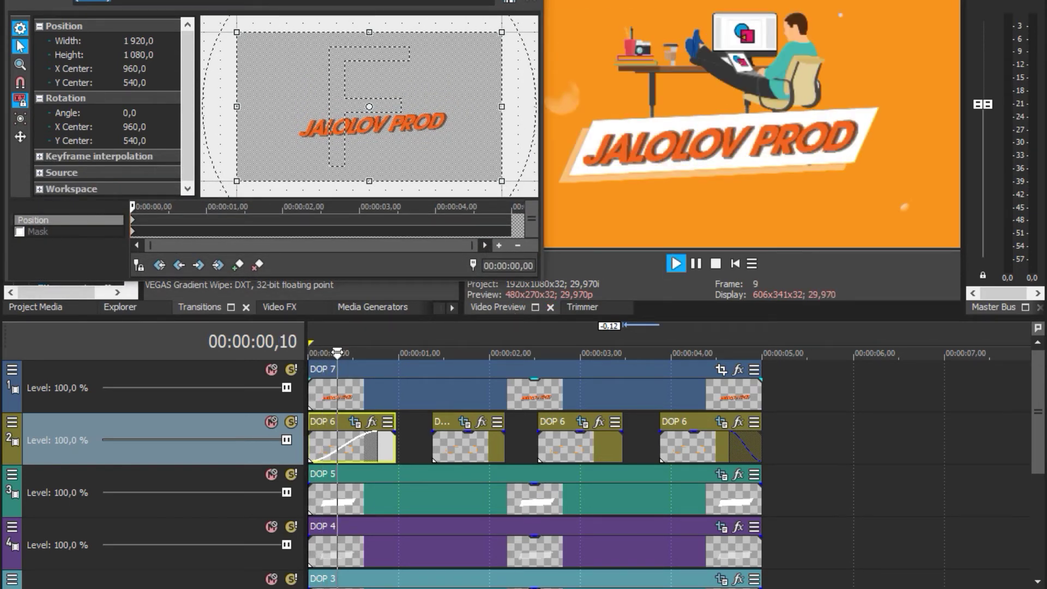
key(space)
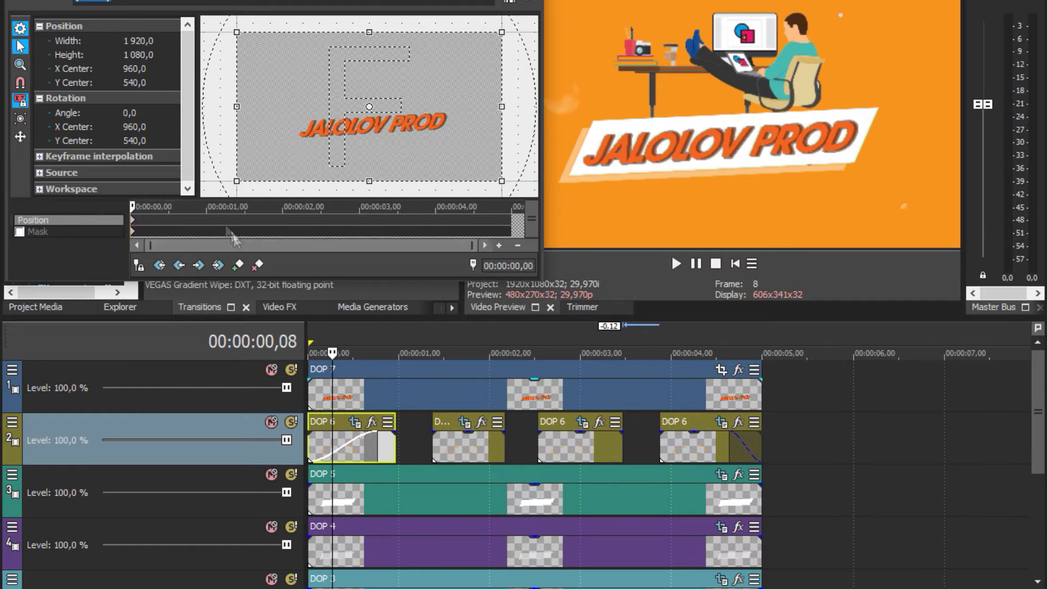
double_click(143, 220)
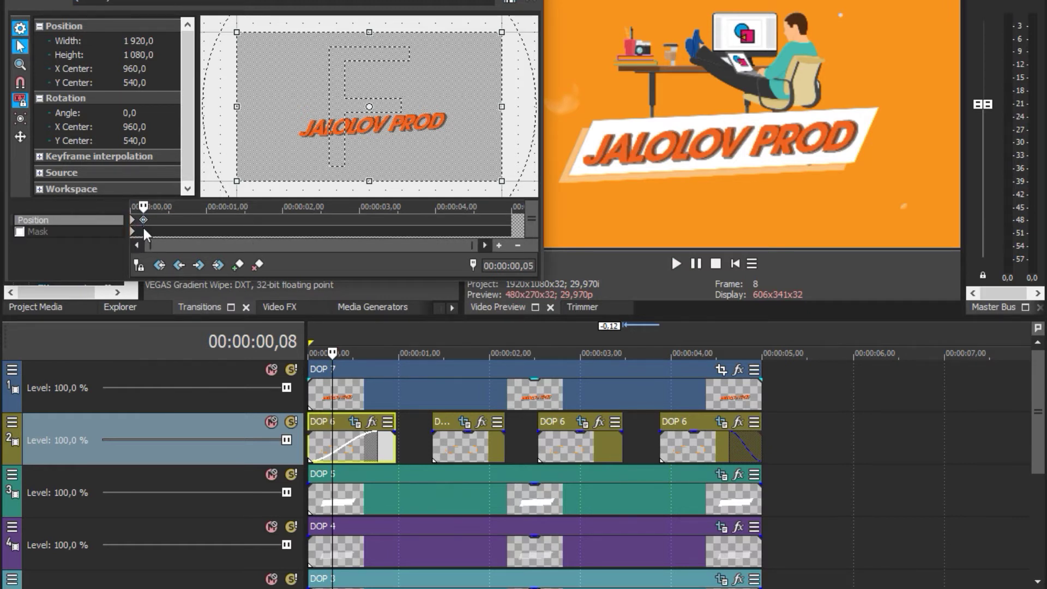
drag(238, 182, 0, 390)
scroll(417, 130, down, 2)
scroll(417, 130, down, 4)
drag(405, 88, 675, 0)
scroll(412, 131, down, 2)
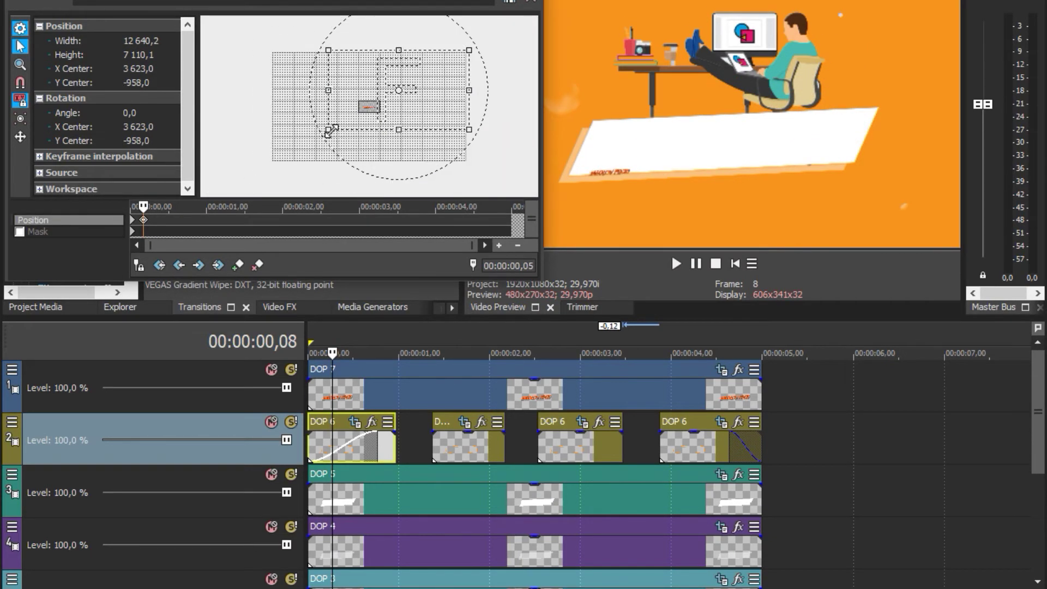
right_click(370, 163)
click(400, 190)
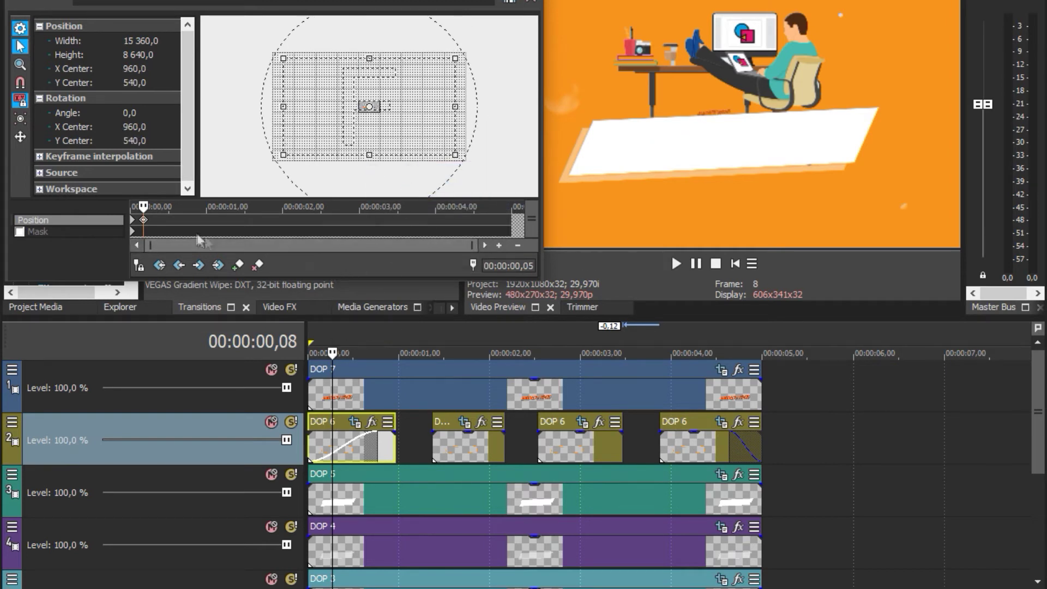
Add a DOP 7 position keyframe at 00:00:00,12 and restore its crop frame to 1 920 × 1 080
click(136, 229)
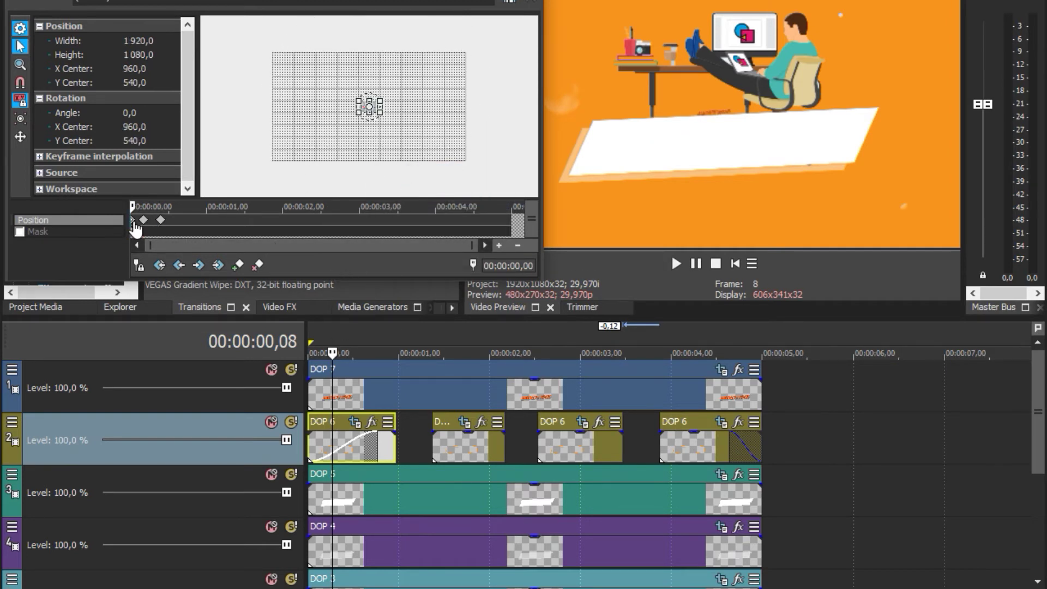
right_click(297, 137)
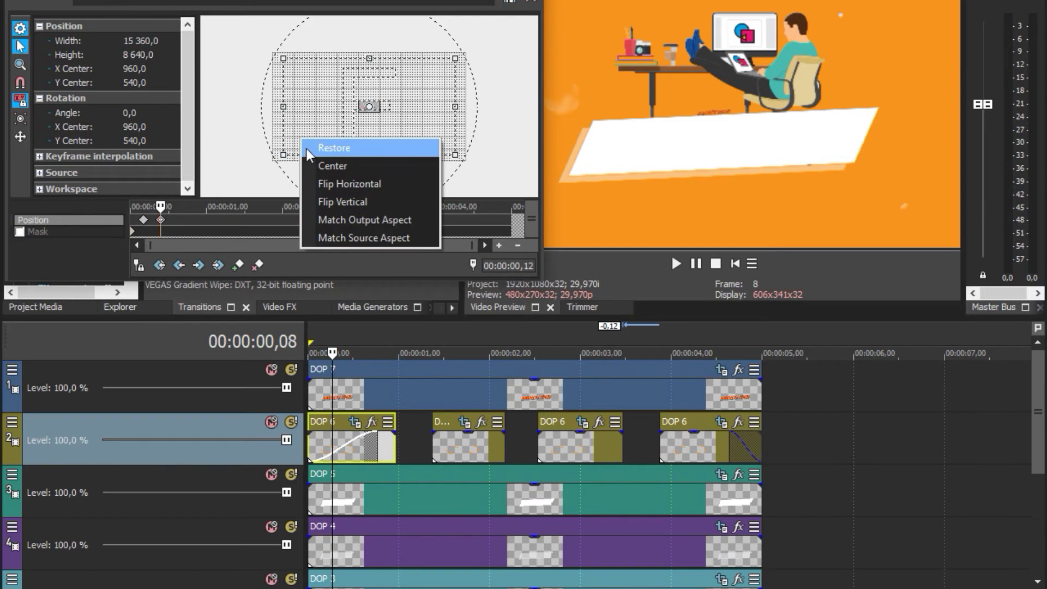
click(387, 146)
right_click(373, 112)
click(390, 145)
Replay the intro from the start to check how the DOP 7 title grows into place
click(326, 400)
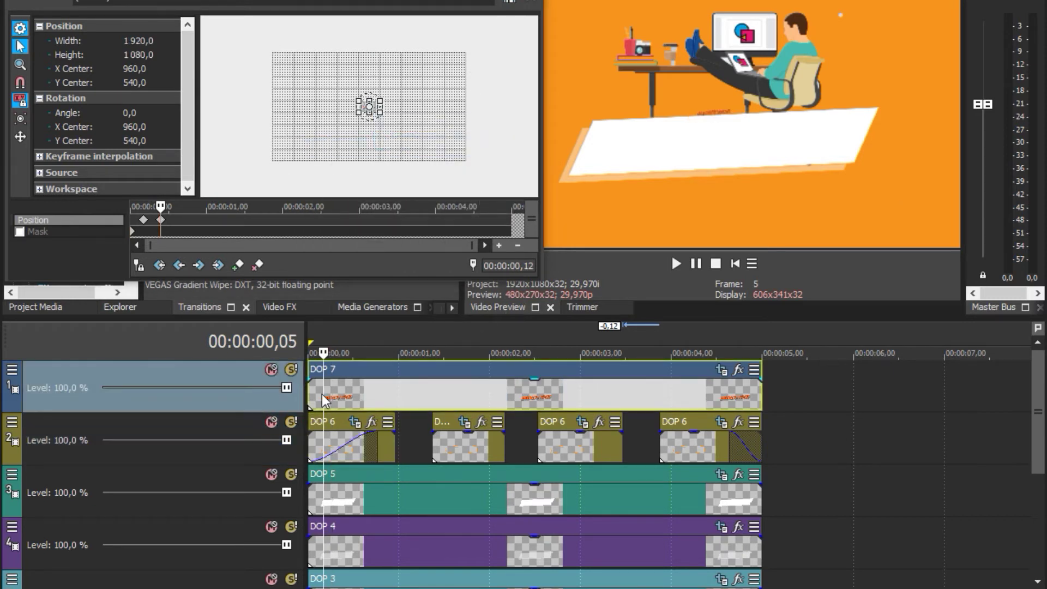
click(312, 390)
key(space)
key(space)
key(space)
key(space)
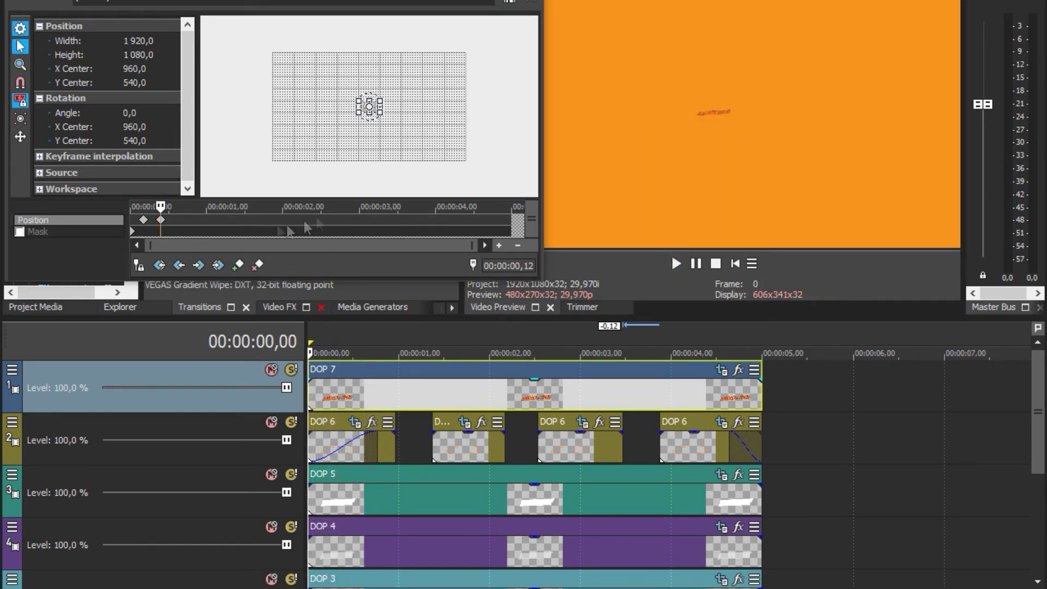
At DOP 7's 00:00:00,05 position keyframe, shift the crop frame to Y center -334,3 so the small title sits on the white banner
scroll(337, 116, up, 1)
scroll(337, 116, up, 5)
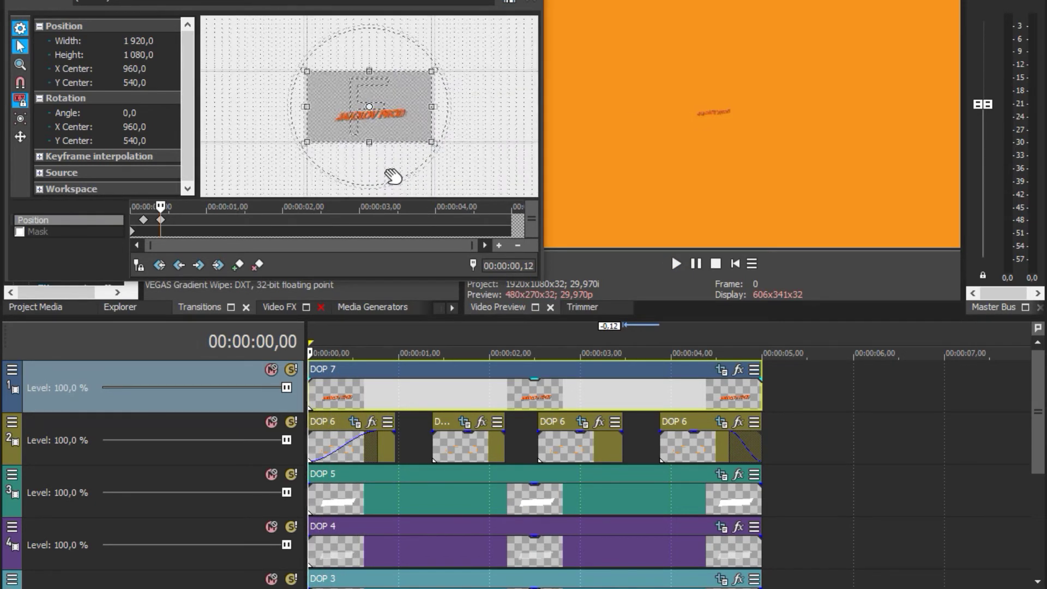
click(142, 220)
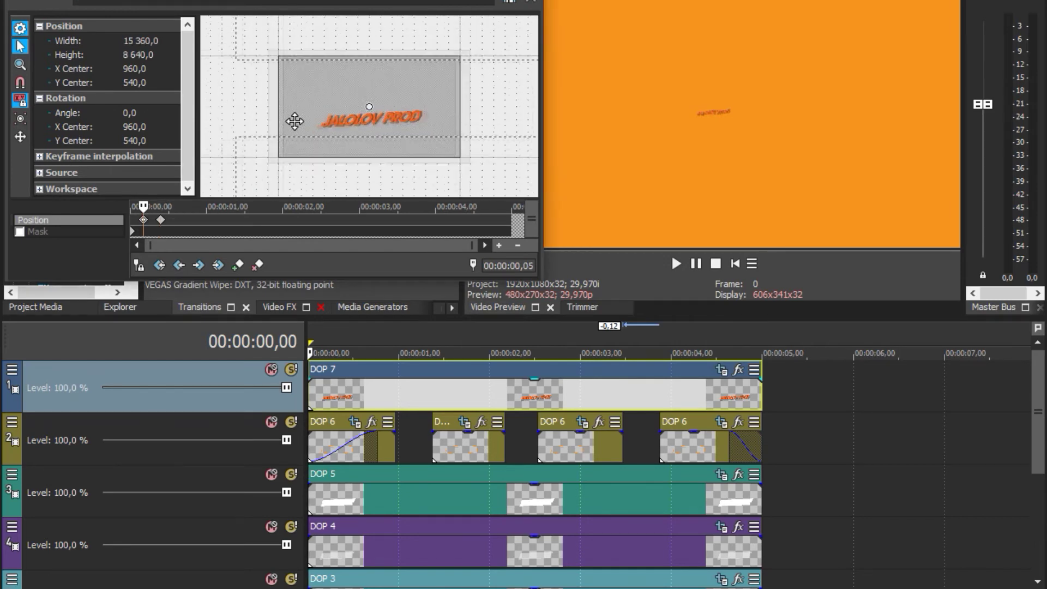
scroll(294, 121, down, 1)
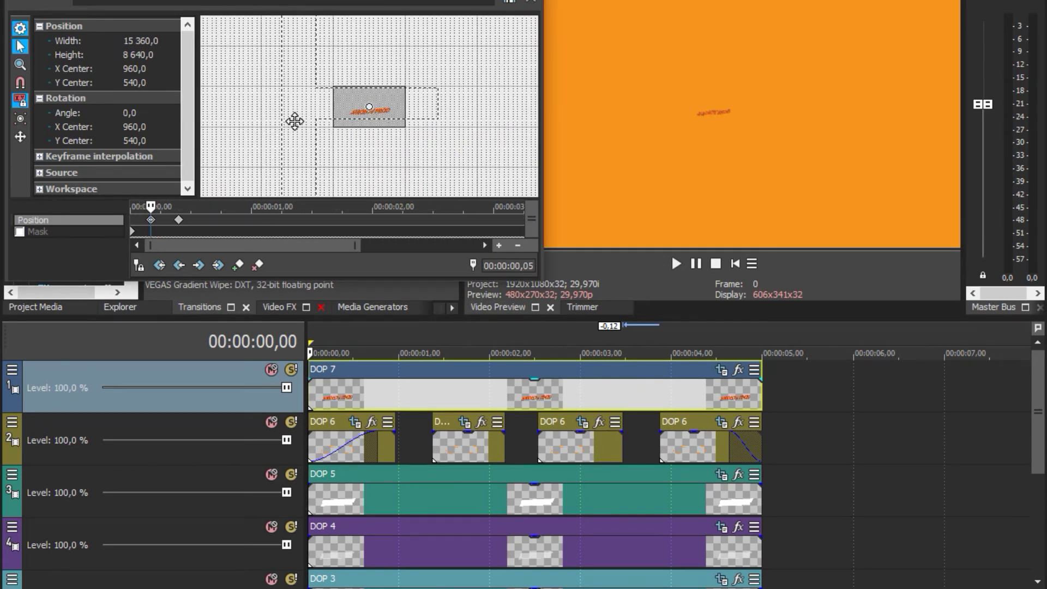
drag(310, 111, 310, 107)
click(331, 397)
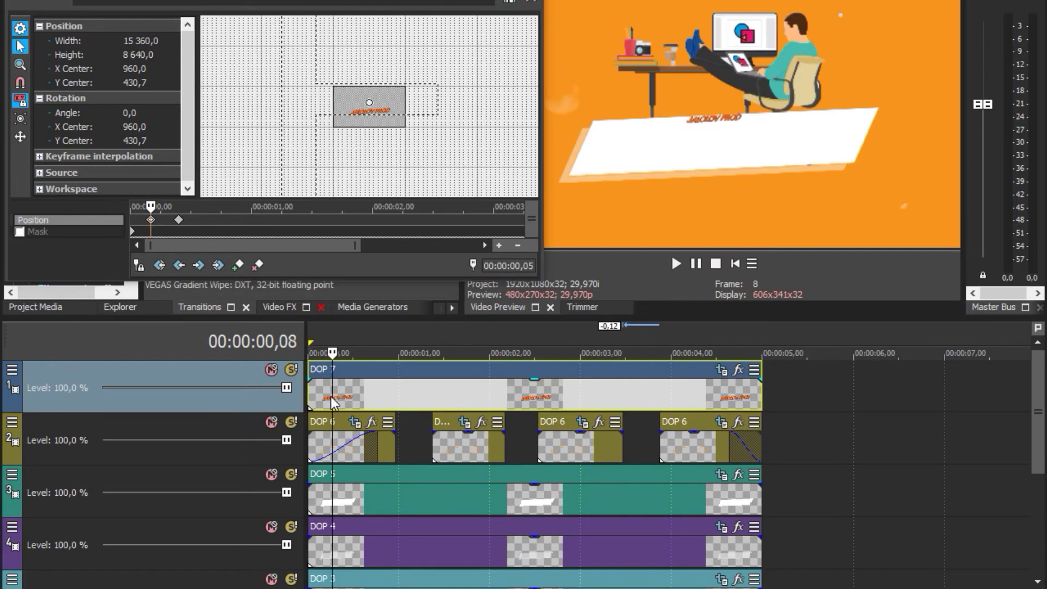
scroll(332, 397, up, 2)
key(Up)
key(Up)
key(Up)
key(Up)
key(Up)
key(Up)
key(Up)
key(Up)
key(Up)
key(Up)
key(Up)
key(Up)
key(Up)
key(Up)
key(Up)
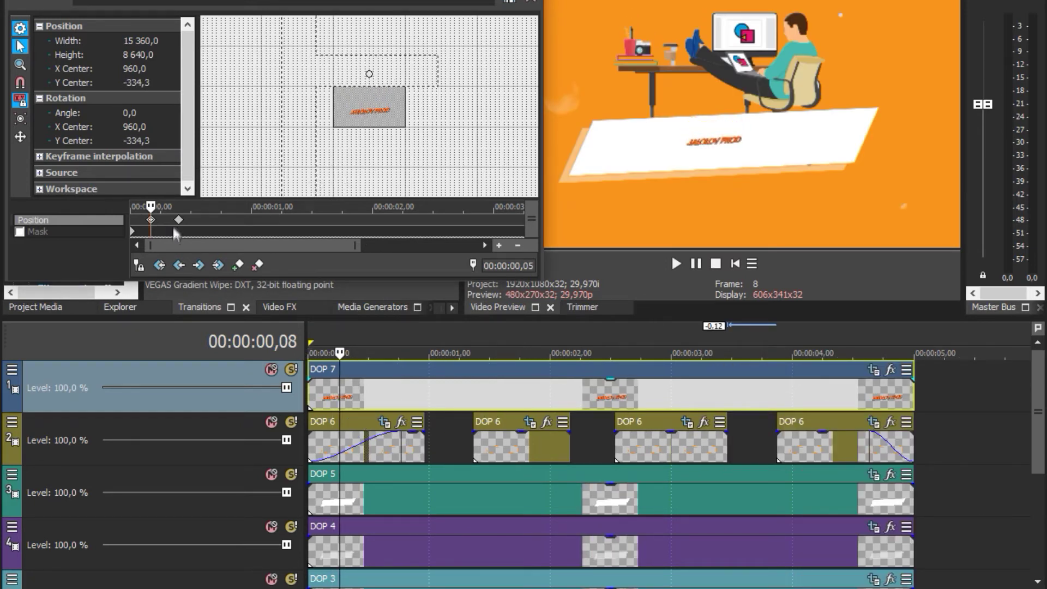
click(179, 219)
click(150, 219)
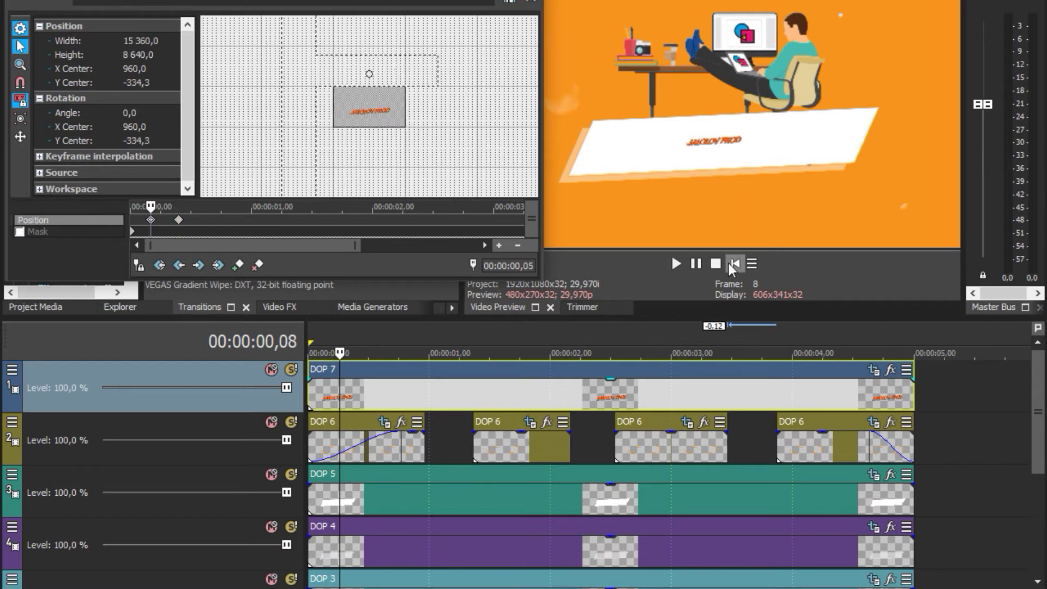
Trim DOP 7's start to 00:00:00,06, add a short fade-in there and preview the beginning
drag(313, 394, 361, 384)
click(323, 394)
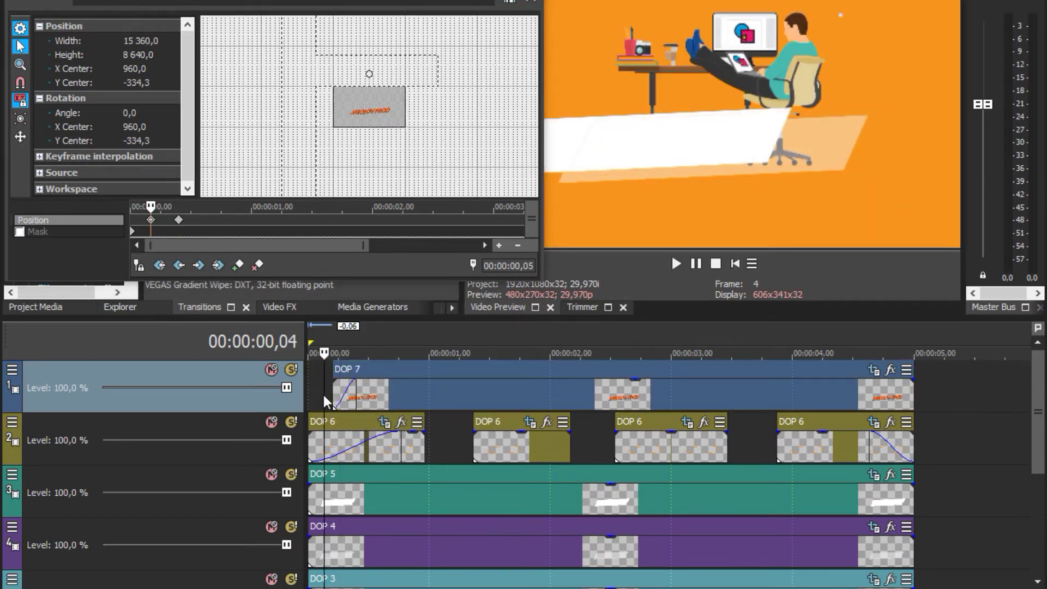
key(space)
key(space)
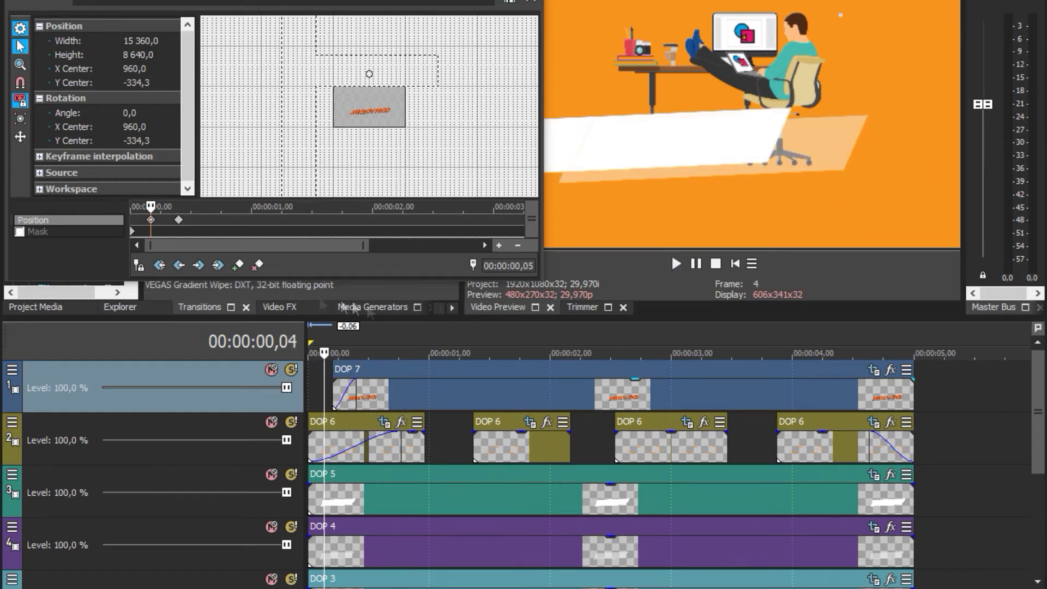
Add a restored DOP 7 keyframe at 00:00:00,15, and shrink the 00:00:00,12 crop frame to 1 492,6 × 839,6, centered at 960, 499,9
click(178, 219)
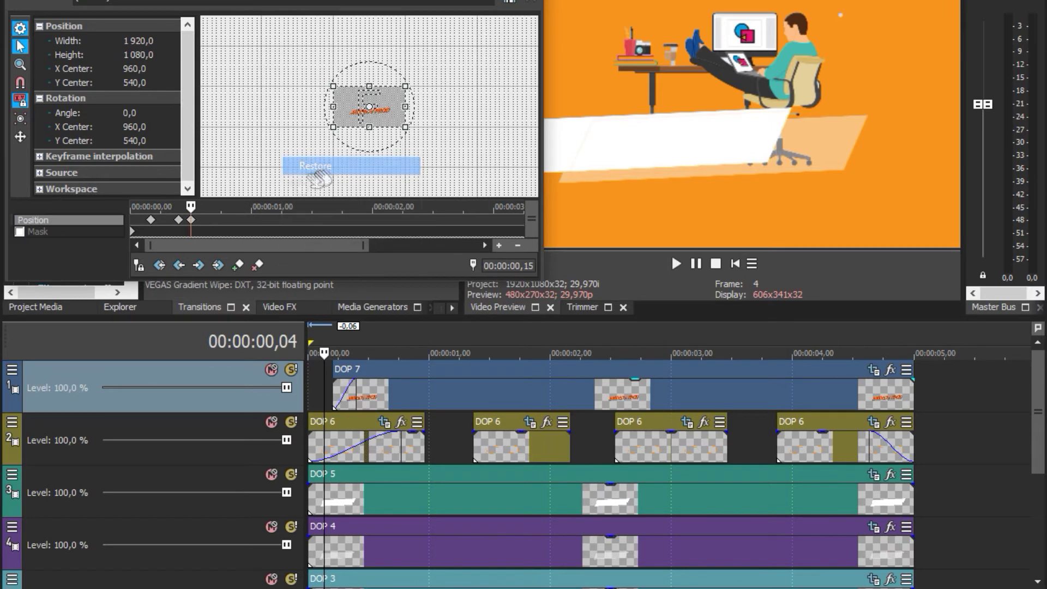
drag(334, 127, 350, 118)
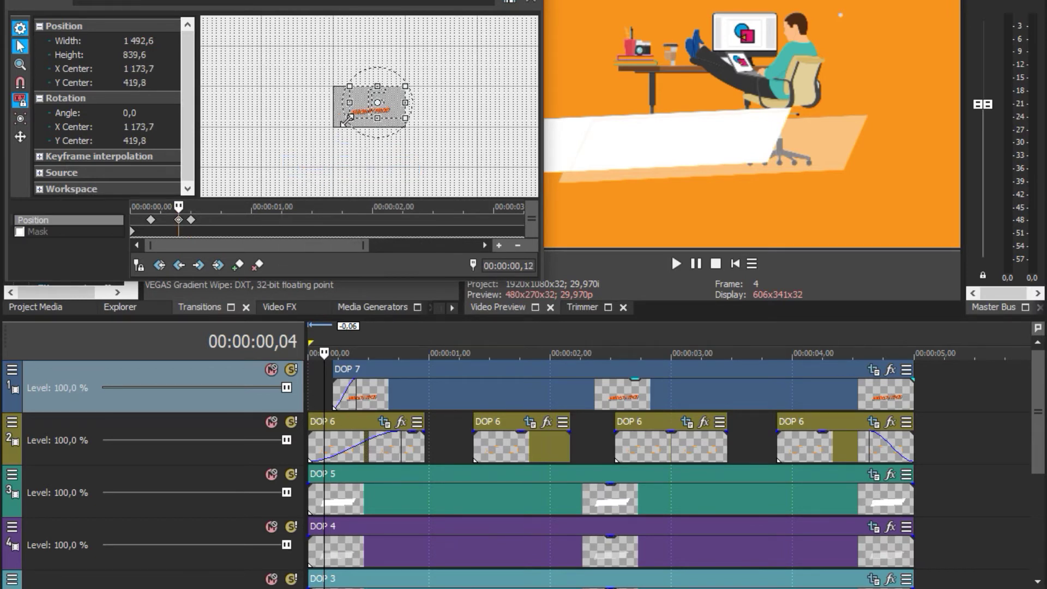
right_click(357, 114)
click(381, 142)
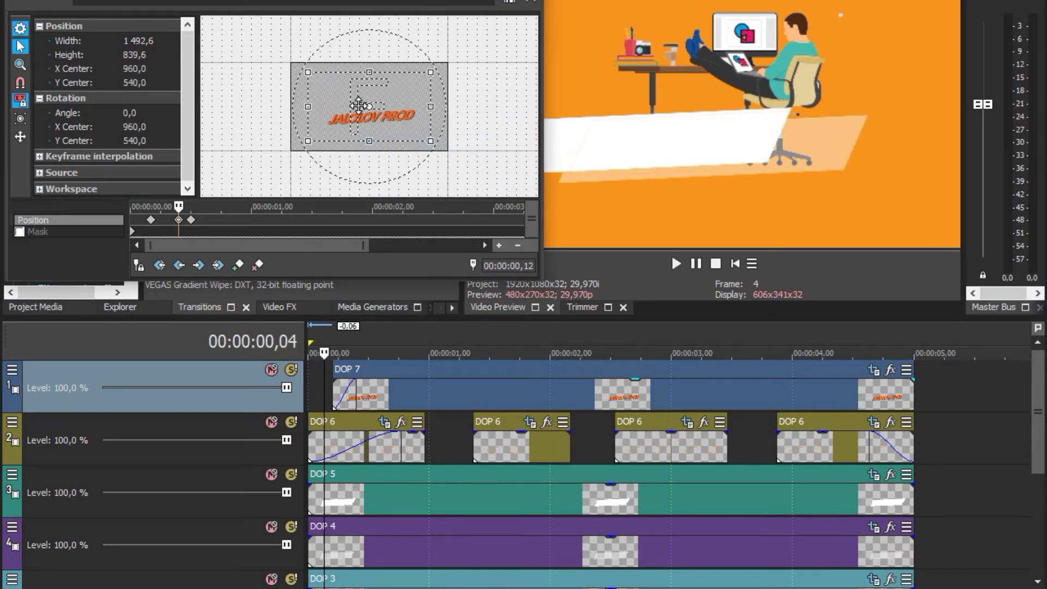
key(Up)
key(Up)
key(Up)
key(Up)
key(Up)
key(Up)
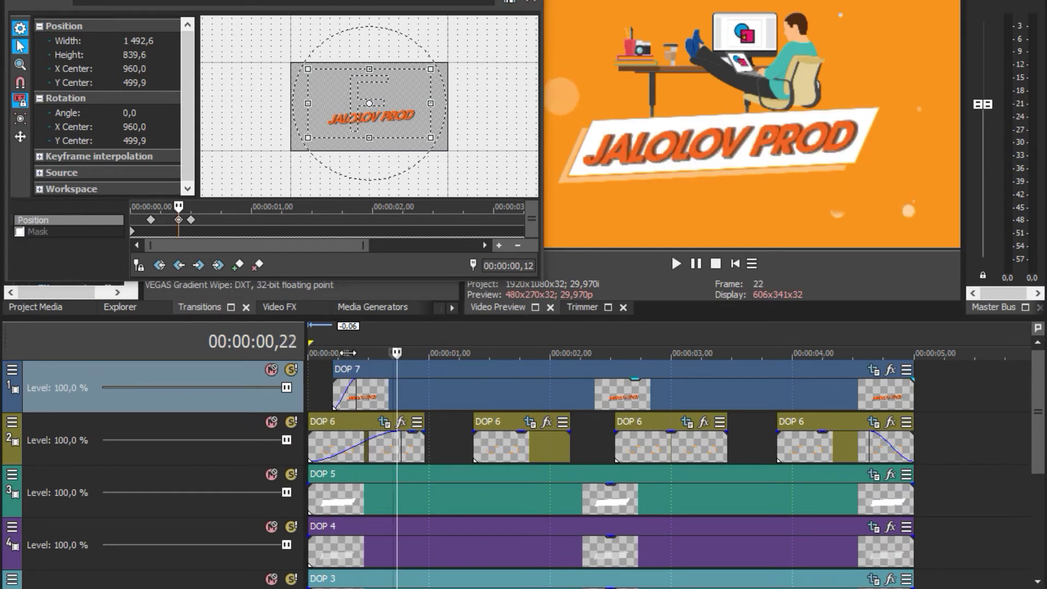
Enlarge DOP 7's crop frame at the 00:00:00,12 keyframe to 1 572,7 × 884,6 and center it at 960, 570
key(Left)
key(Left)
key(Left)
key(Left)
key(Left)
key(Right)
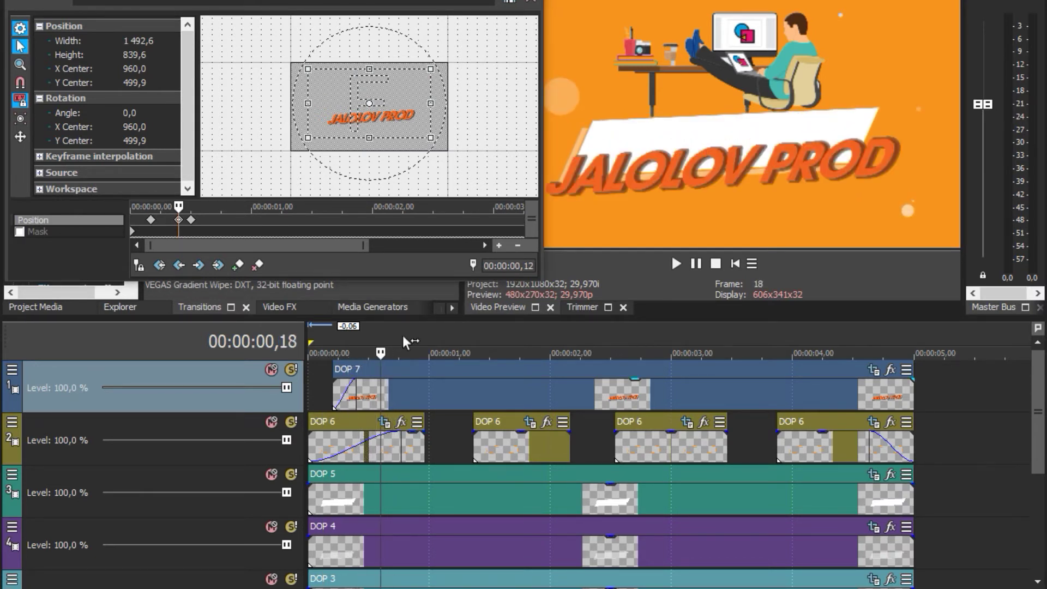
drag(309, 139, 305, 141)
right_click(323, 133)
click(338, 158)
key(Down)
key(Down)
key(Down)
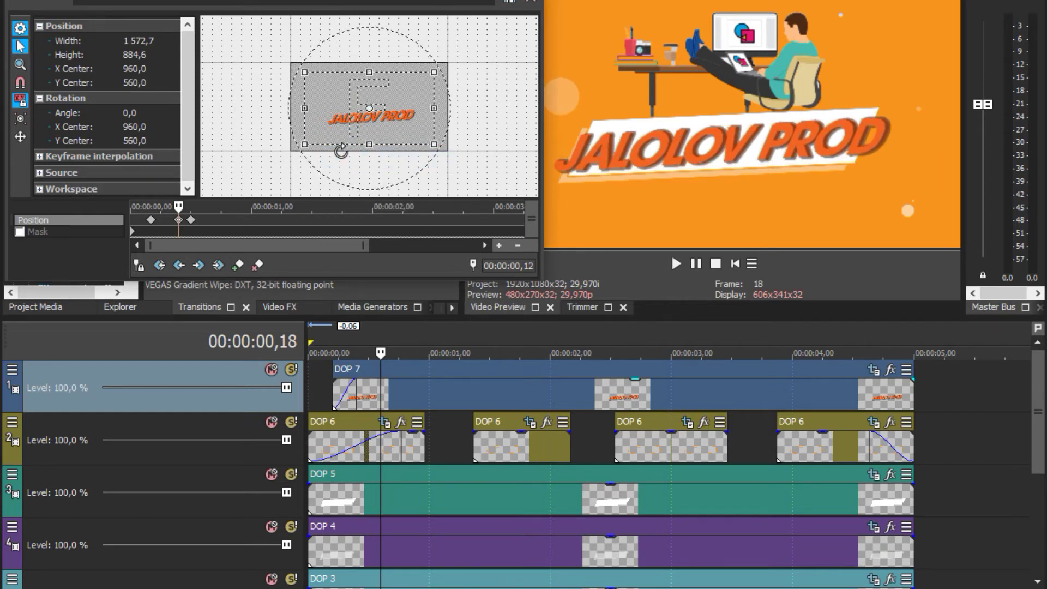
Play the start of DOP 7 repeatedly to check how the title overshoots and settles
click(328, 398)
key(space)
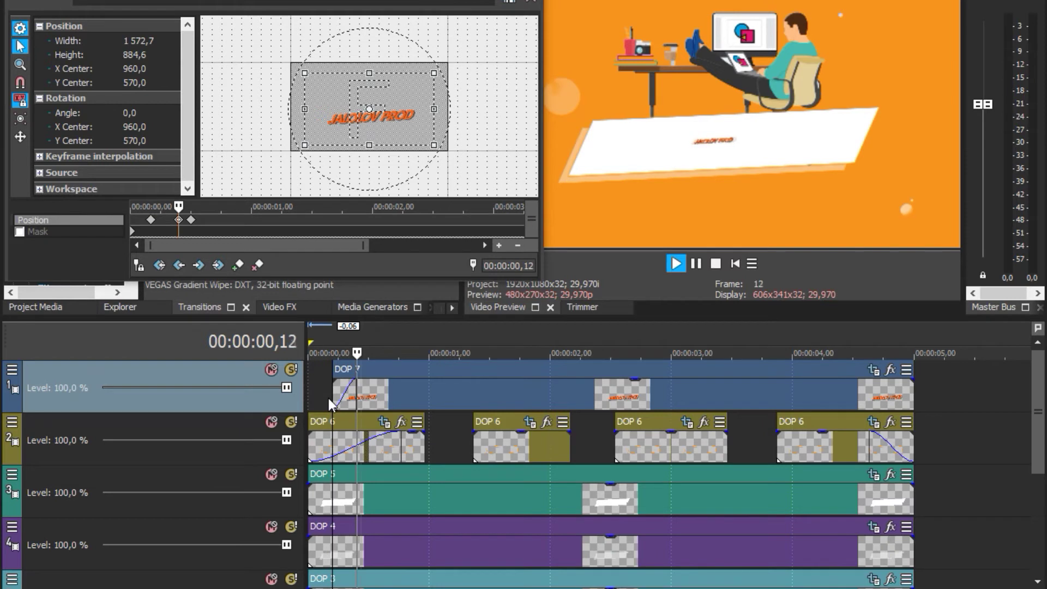
key(space)
key(space)
key(space)
key(space)
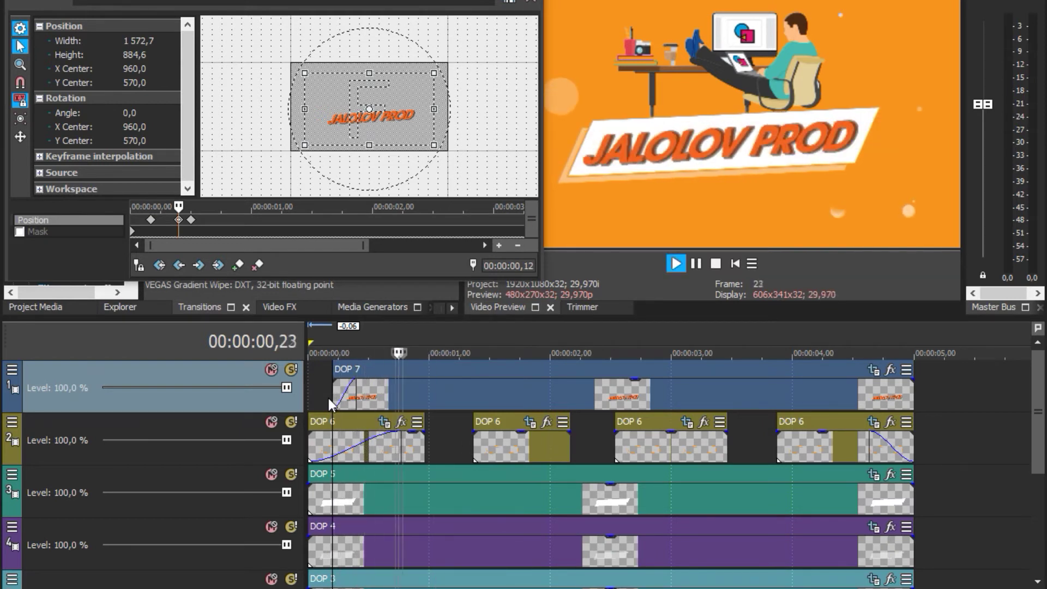
key(space)
key(space)
key(space)
key(space)
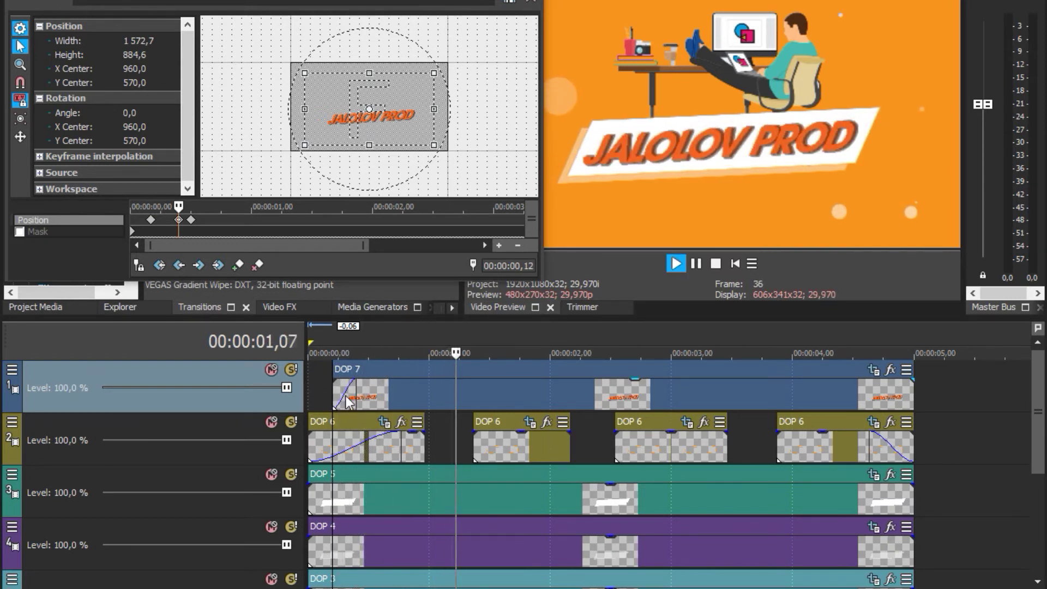
key(space)
Add a DOP 7 position keyframe at 00:00:04,24, shrink its crop frame to 1 849,9 × 1 040,6, center it and close Pan/Crop
drag(349, 243, 487, 247)
click(448, 220)
drag(447, 151, 441, 147)
right_click(403, 119)
click(416, 146)
drag(390, 114, 390, 111)
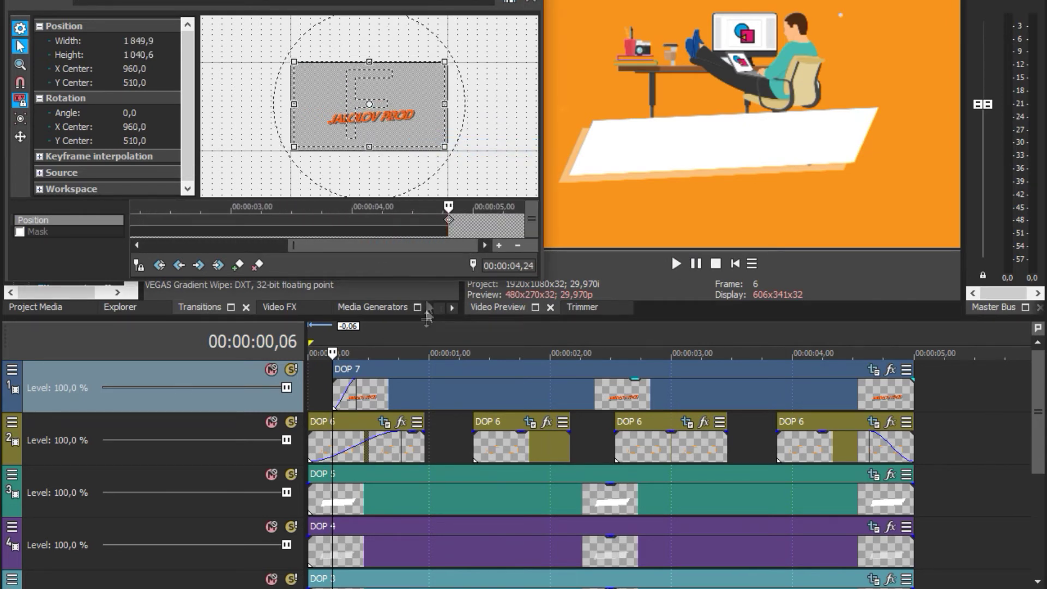
drag(889, 352, 902, 351)
right_click(378, 113)
click(417, 142)
click(530, 2)
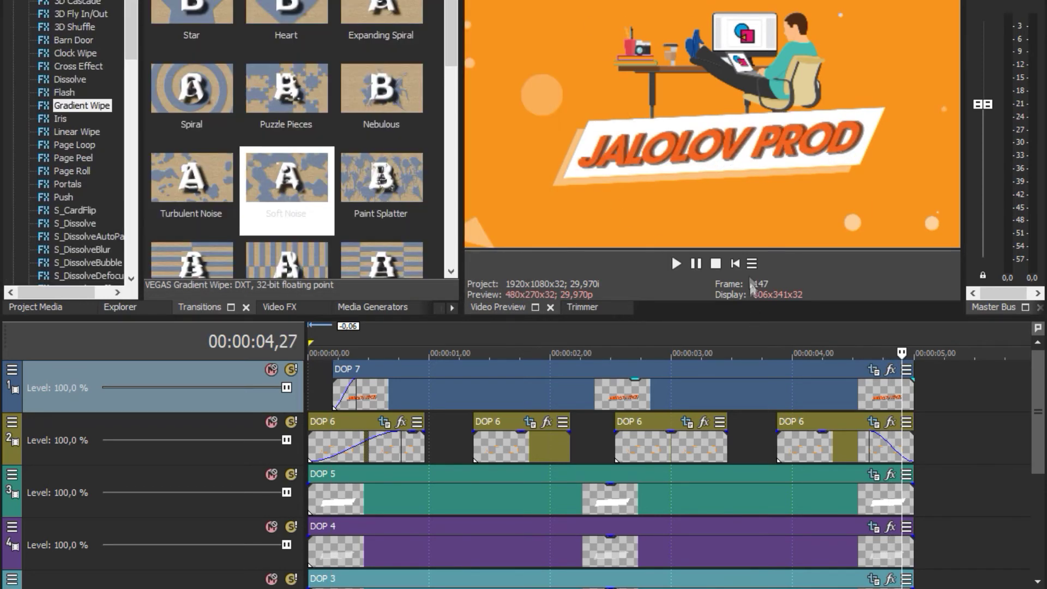
Replay the intro from the start to check the timing of the title's entrance
click(736, 263)
key(space)
key(space)
key(space)
scroll(445, 417, down, 7)
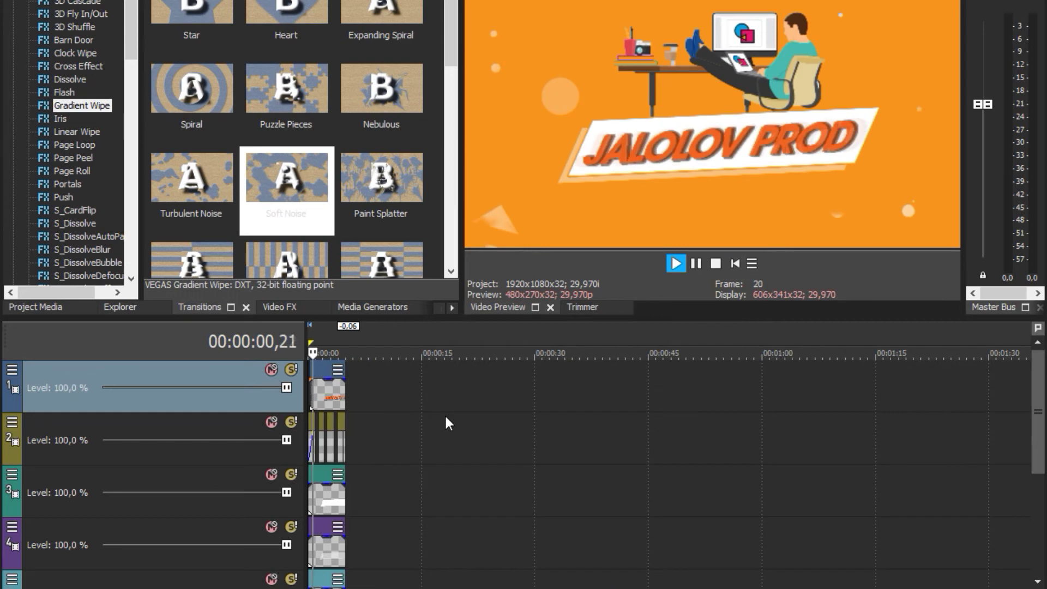
key(space)
scroll(669, 468, up, 1)
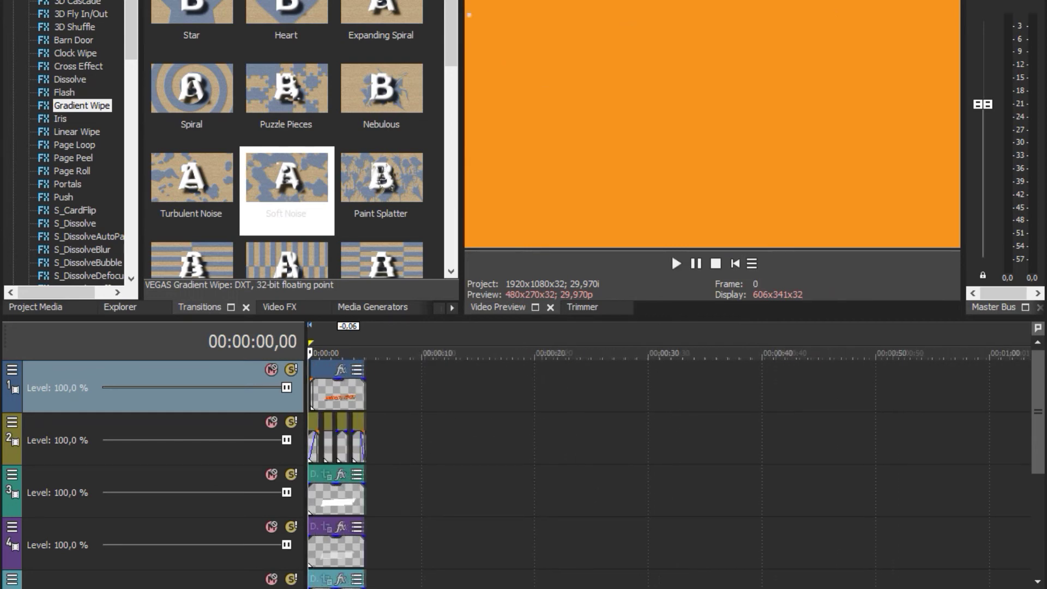
scroll(444, 413, up, 3)
key(space)
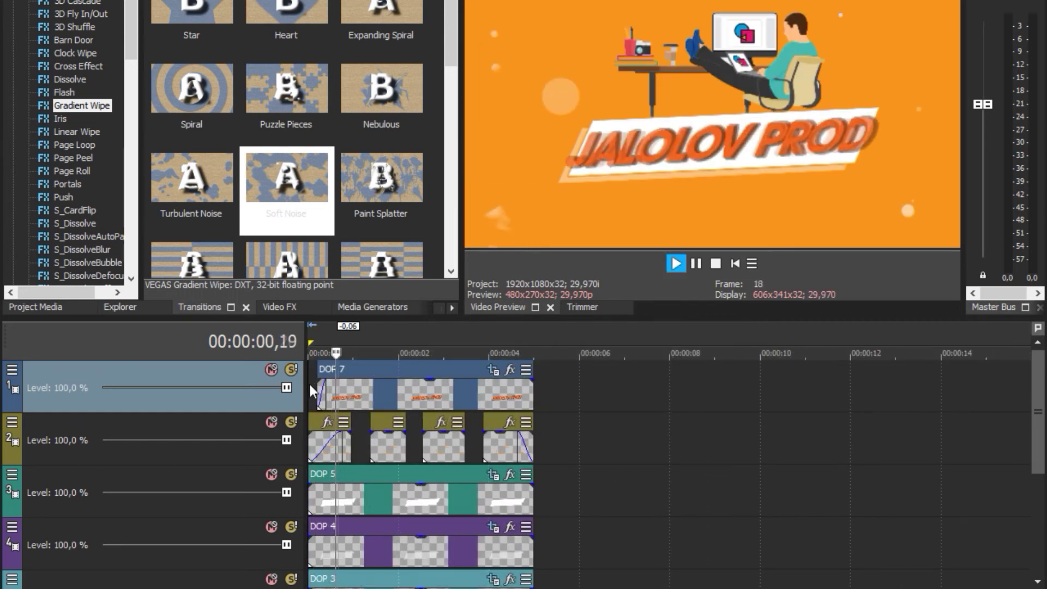
key(space)
key(space)
key(space)
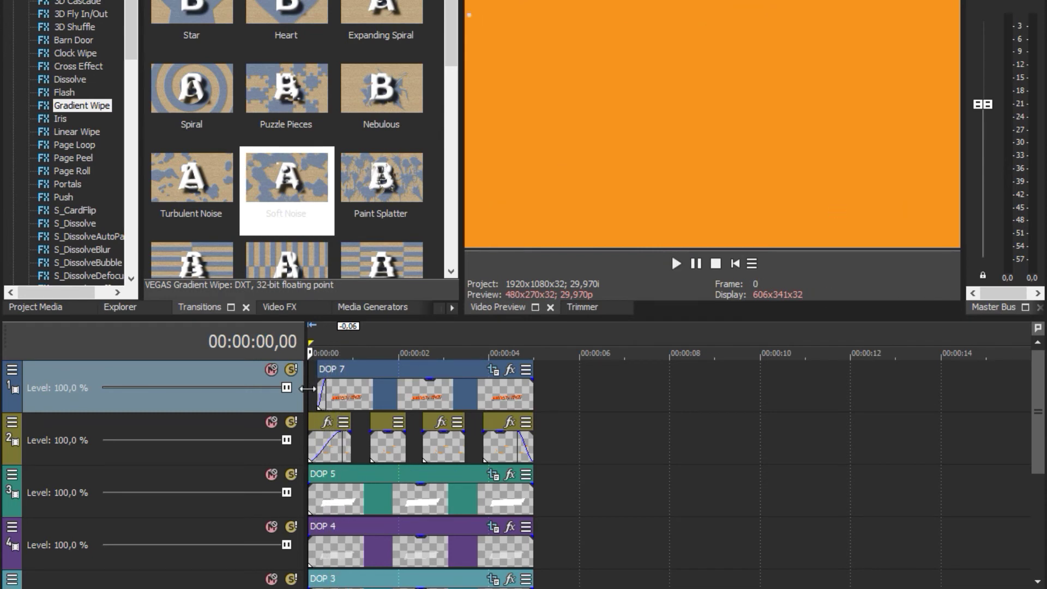
Extend the start of DOP 7 four frames earlier, to about 00:00:00,02, and replay the intro
scroll(427, 393, up, 2)
click(427, 392)
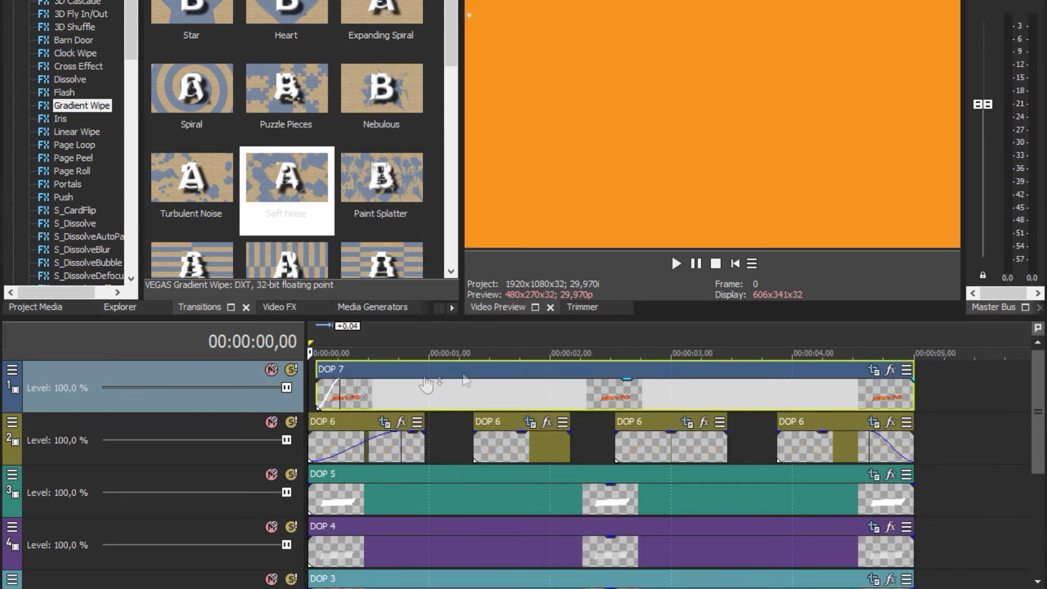
key(space)
click(730, 264)
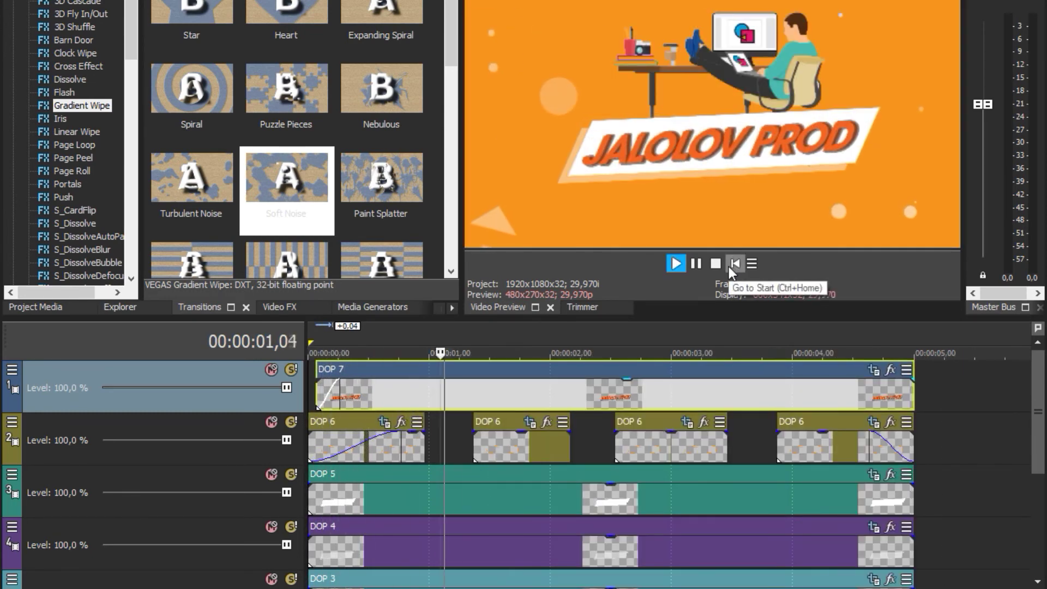
Save the project in the Documents folder as JALOLOV PROD IN
key(ctrl+s)
click(708, 330)
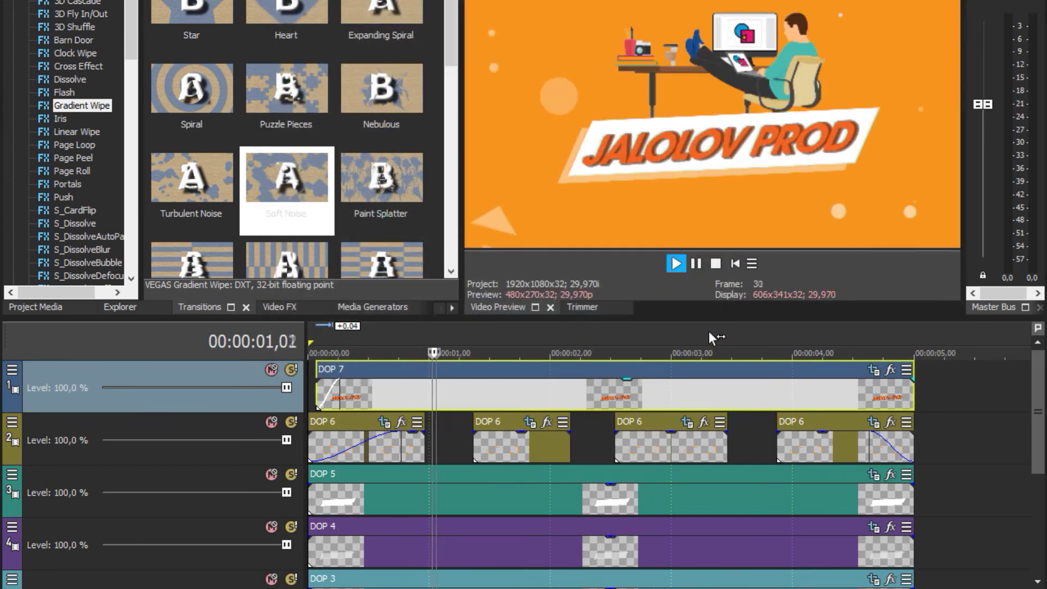
key(ctrl+s)
text(JALO)
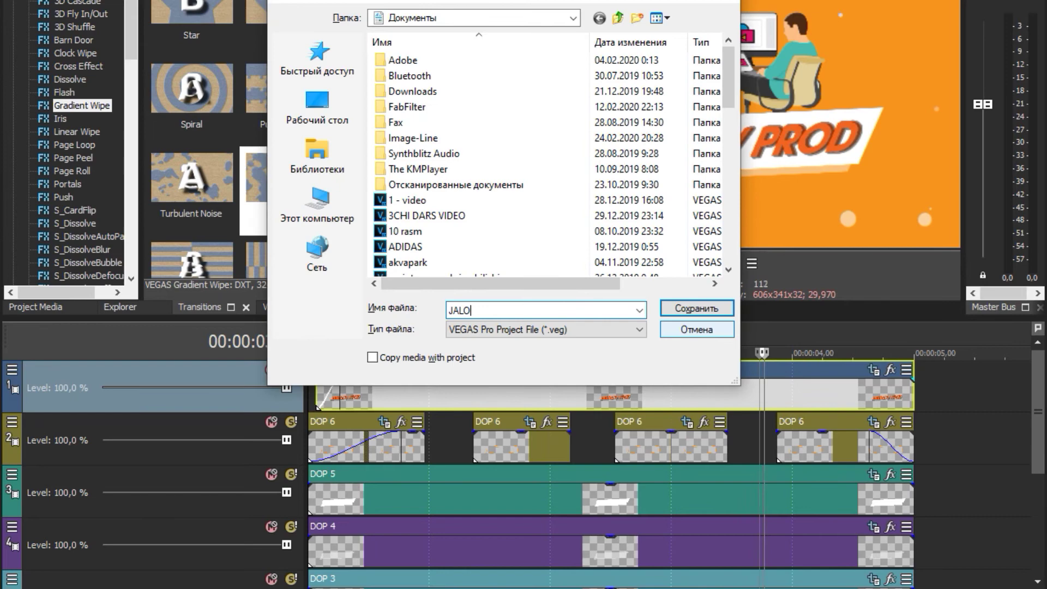
text(LOV PROD IN)
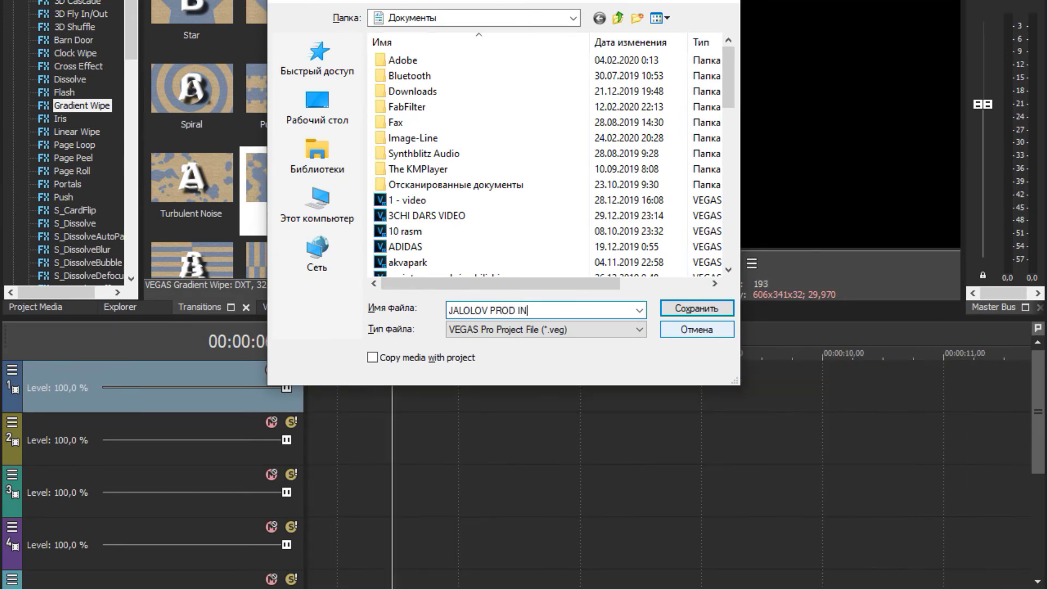
key(Return)
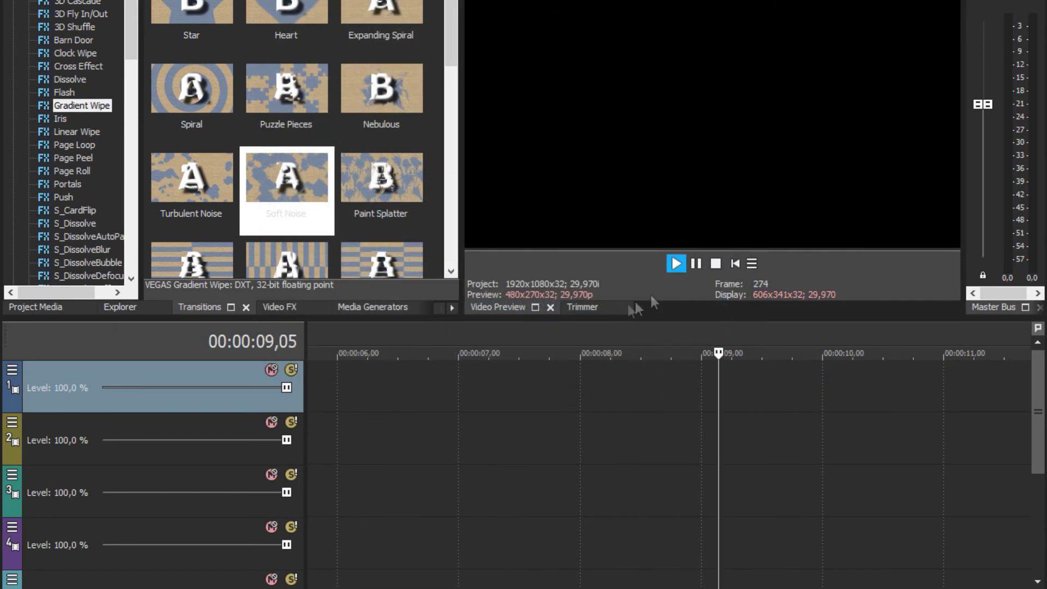
Stop playback, then watch the saved intro again from the start and return to its beginning
key(space)
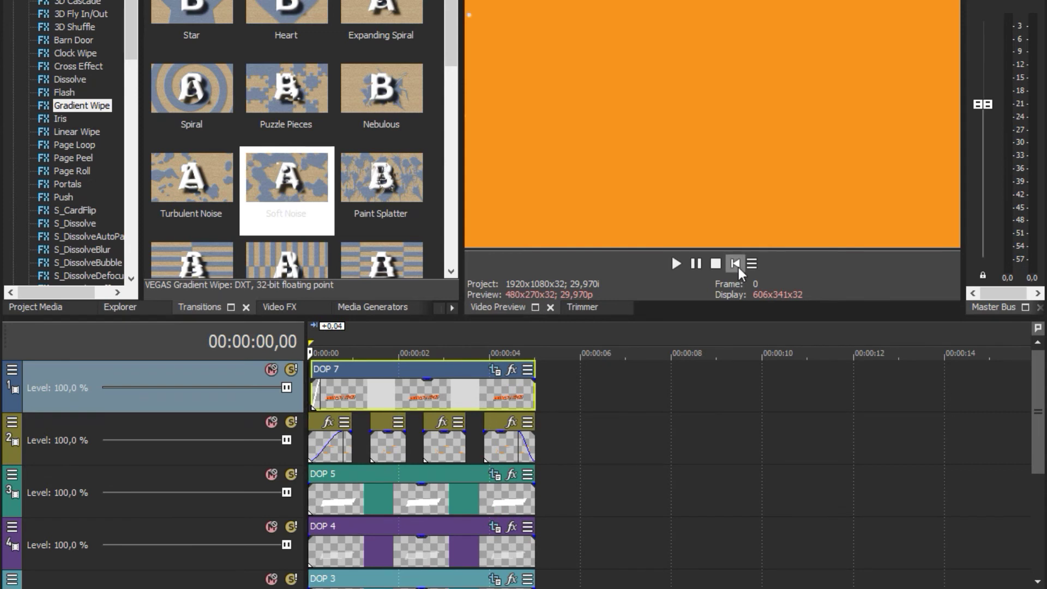
key(space)
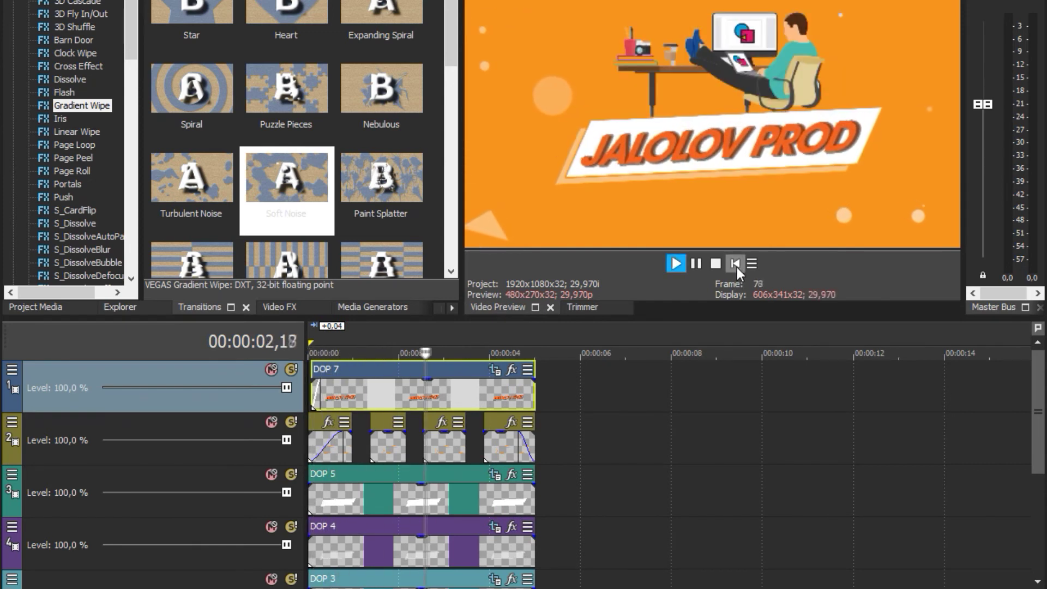
click(736, 264)
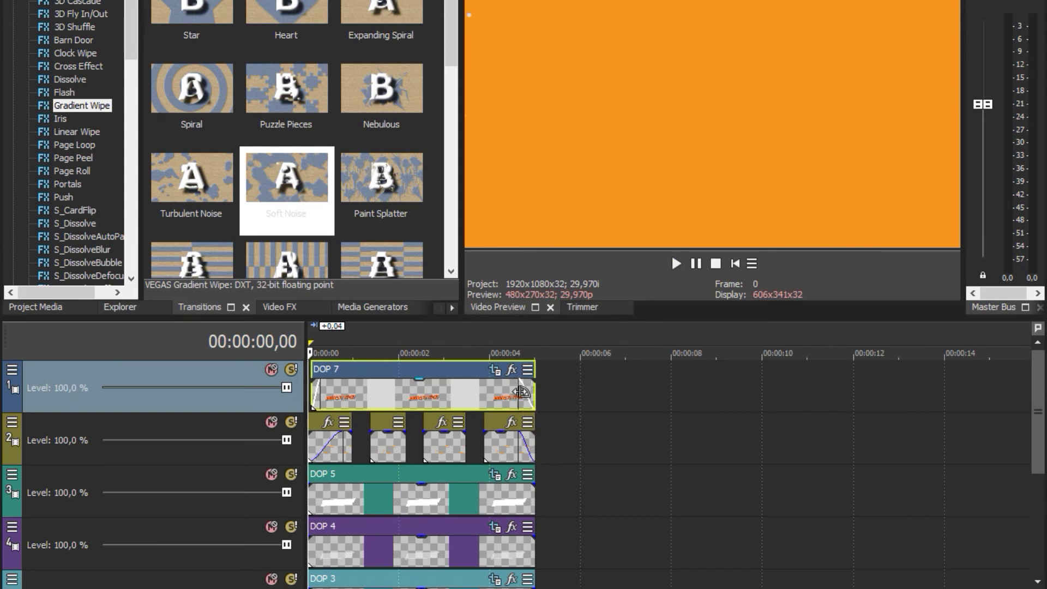
Add matching short fade-outs at the ends of DOP 5, DOP 4, DOP 3 and the remaining lower layers
click(535, 486)
drag(533, 486, 518, 488)
drag(532, 539, 521, 553)
click(531, 585)
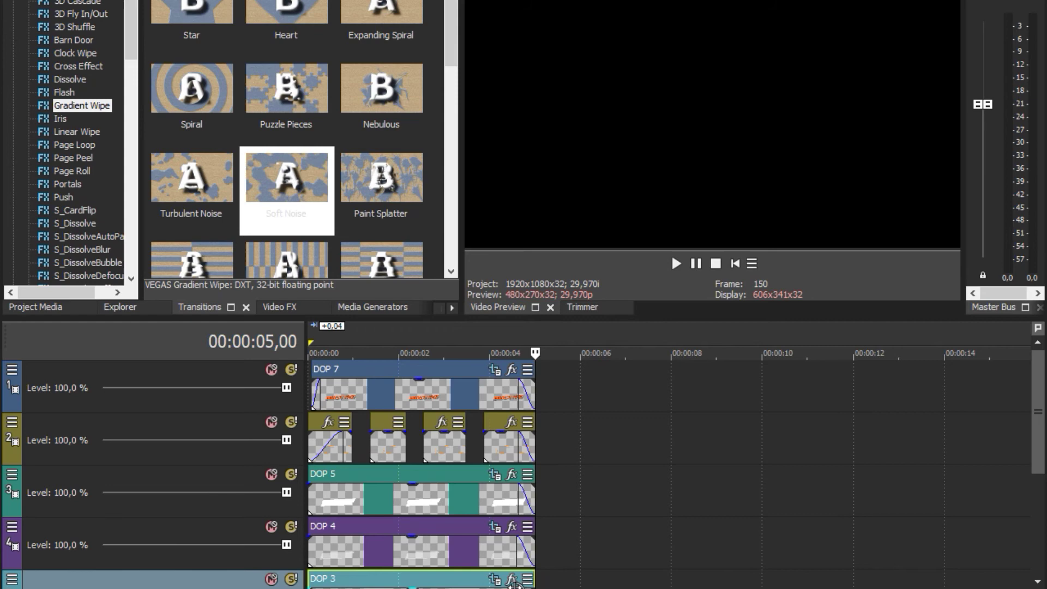
scroll(521, 585, down, 2)
drag(533, 485, 518, 493)
drag(533, 537, 515, 544)
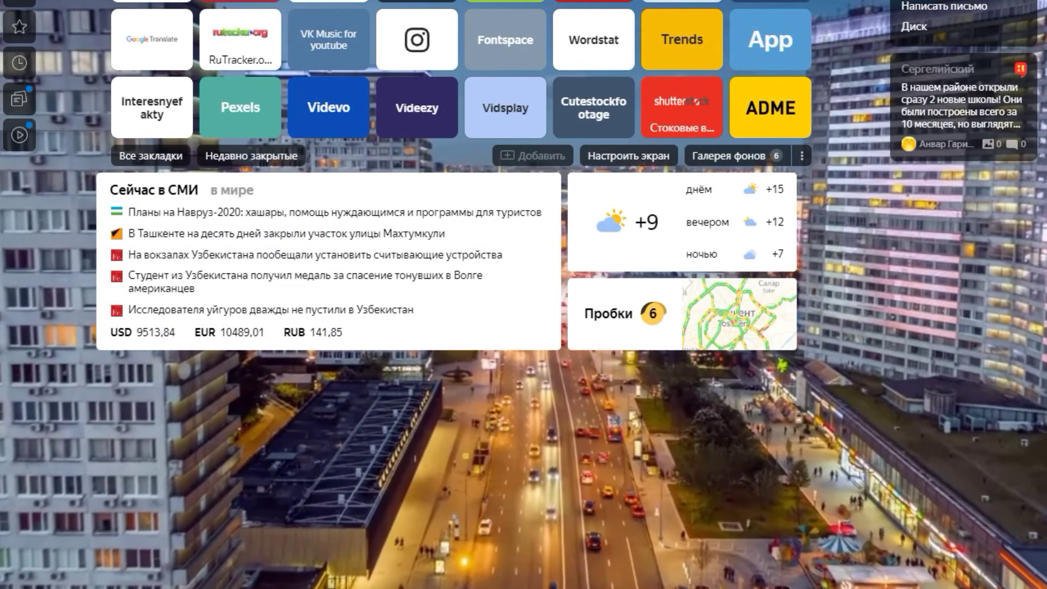
Open the AudioJungle website and go to its Logos & Idents category
text(audi)
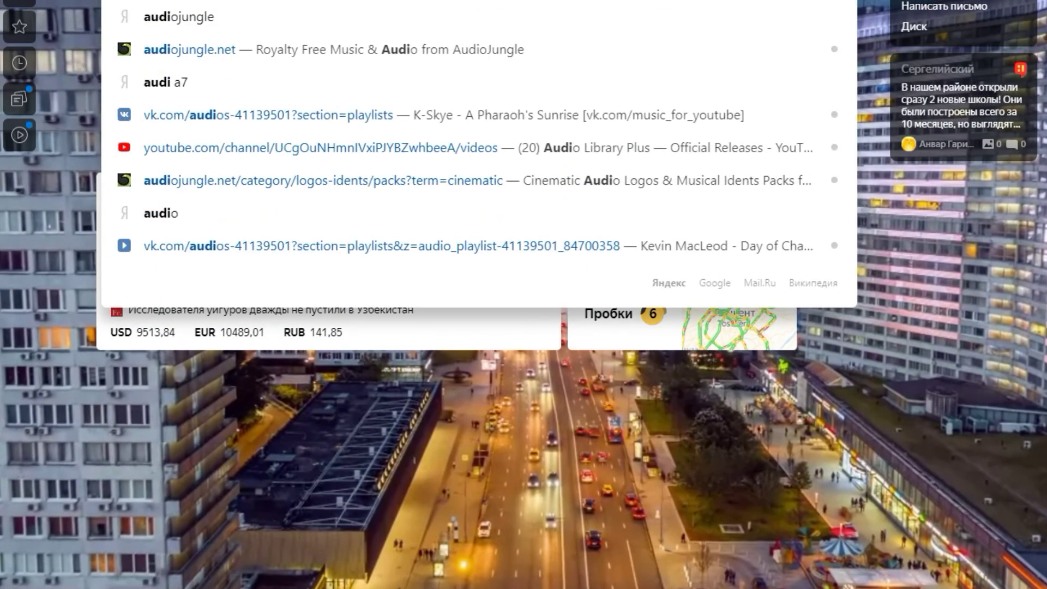
key(Return)
click(200, 48)
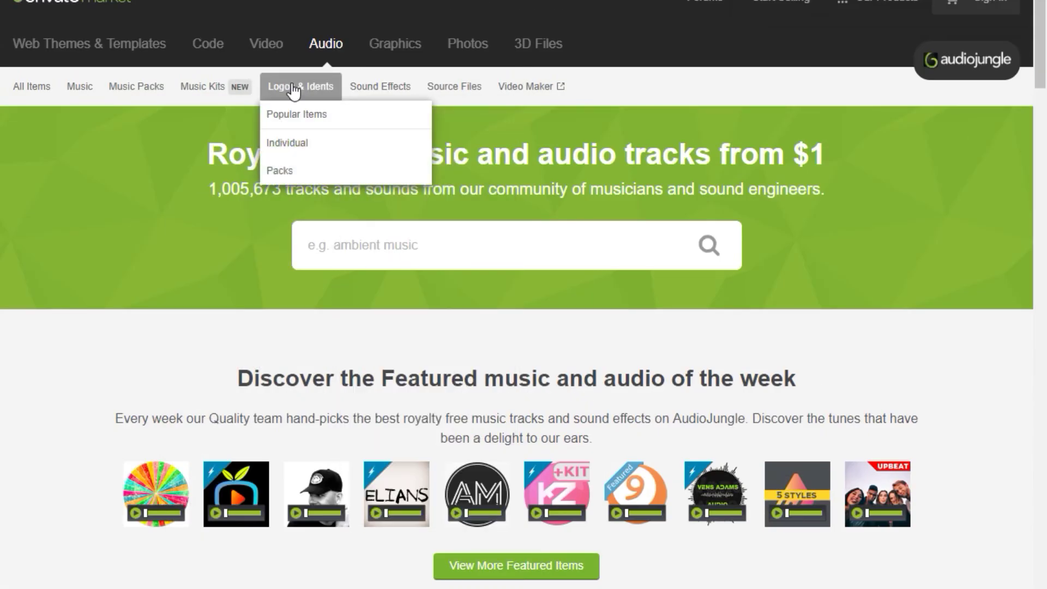
click(294, 89)
Preview the $5 track named Logo under New under $8 and save its preview as the MP3 25848562_logo_by_motionemotion_preview
scroll(290, 362, down, 7)
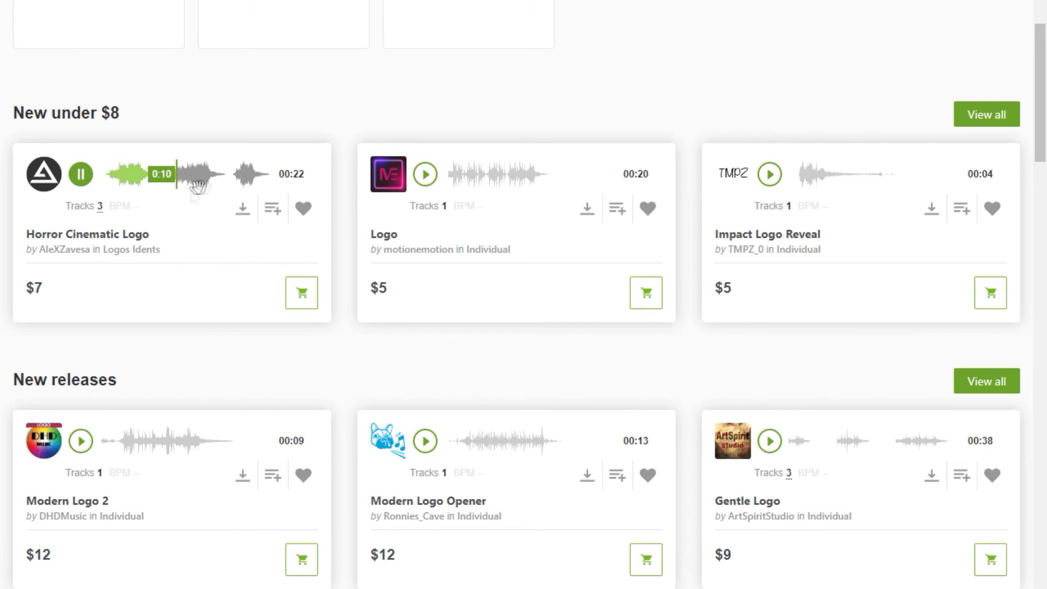
click(425, 174)
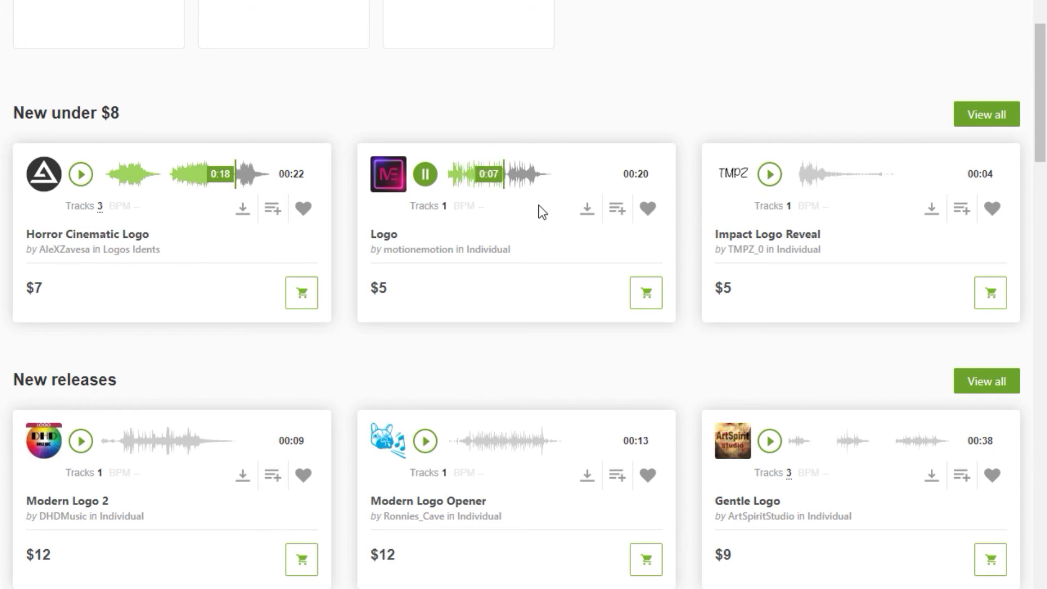
click(587, 211)
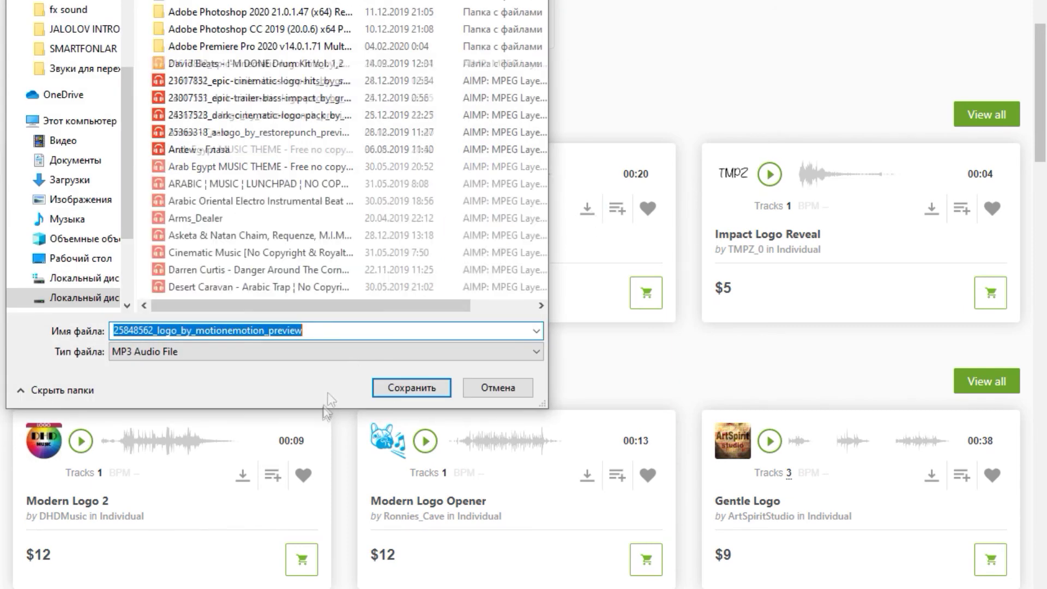
click(427, 388)
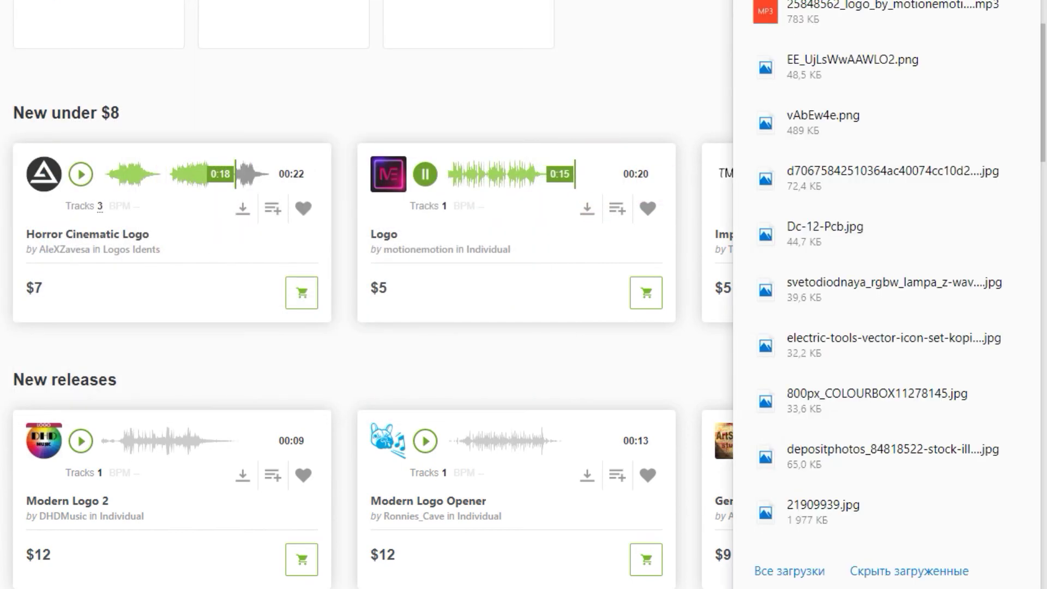
Switch to VEGAS Pro and add the downloaded logo MP3 as a new audio track below DOP 1
drag(791, 12, 308, 579)
scroll(448, 582, down, 3)
scroll(468, 554, up, 2)
Split the logo audio, delete its unwanted opening part, and move the remaining clip to the start of the timeline
key(s)
click(408, 558)
key(Delete)
drag(467, 549, 332, 552)
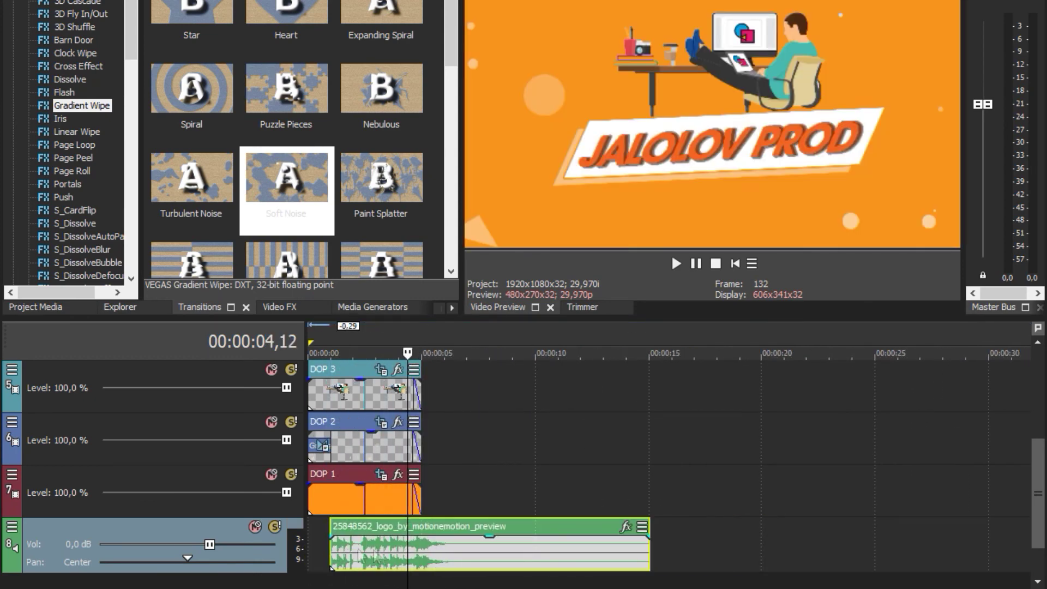
Play the intro with its audio from the beginning and add a fade-in of just under one second to the audio clip
click(735, 264)
key(space)
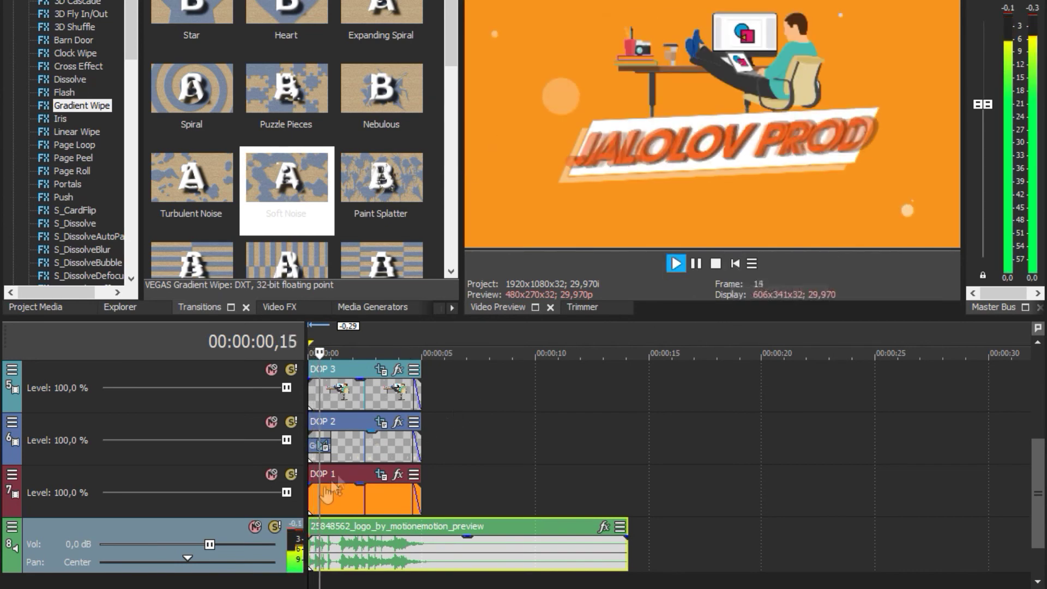
scroll(327, 493, up, 4)
key(space)
key(space)
key(space)
drag(336, 551, 415, 537)
Replay the intro past the end of the video layers to check the audio fade-in against the animation
key(space)
key(space)
key(space)
key(space)
key(space)
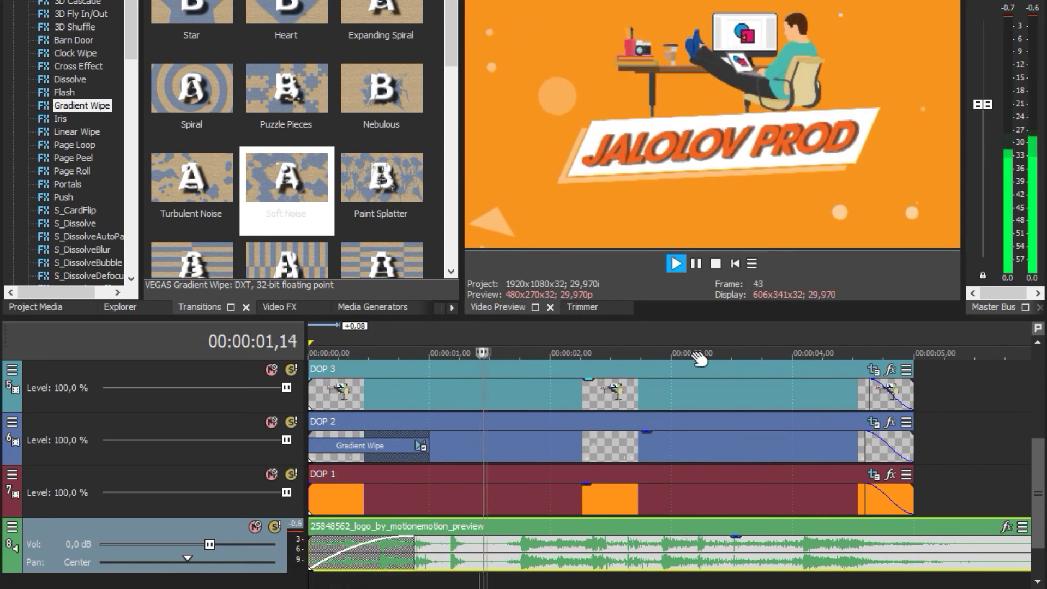
scroll(763, 436, down, 5)
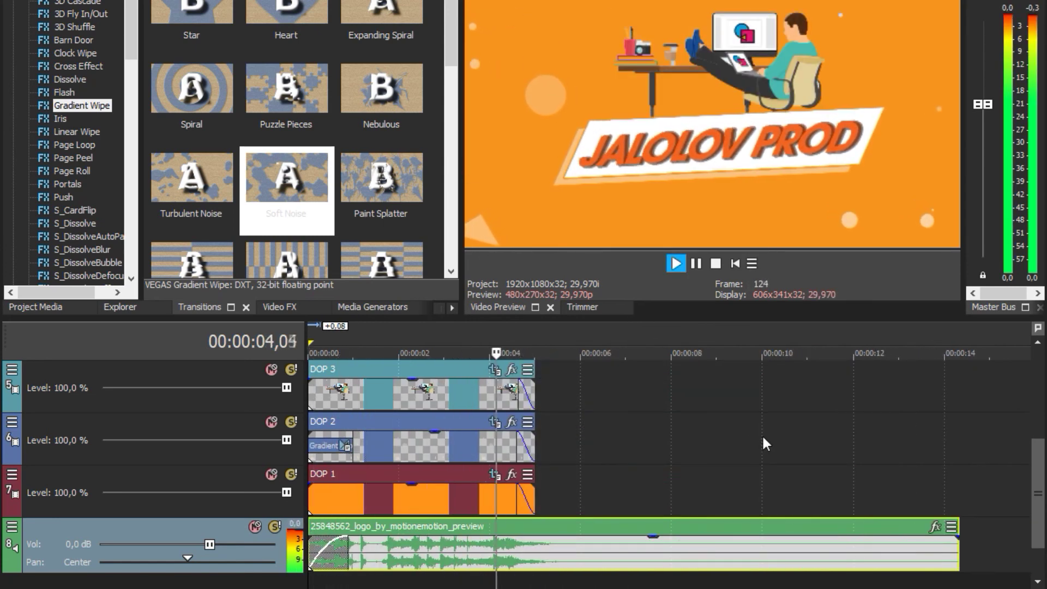
scroll(762, 431, down, 4)
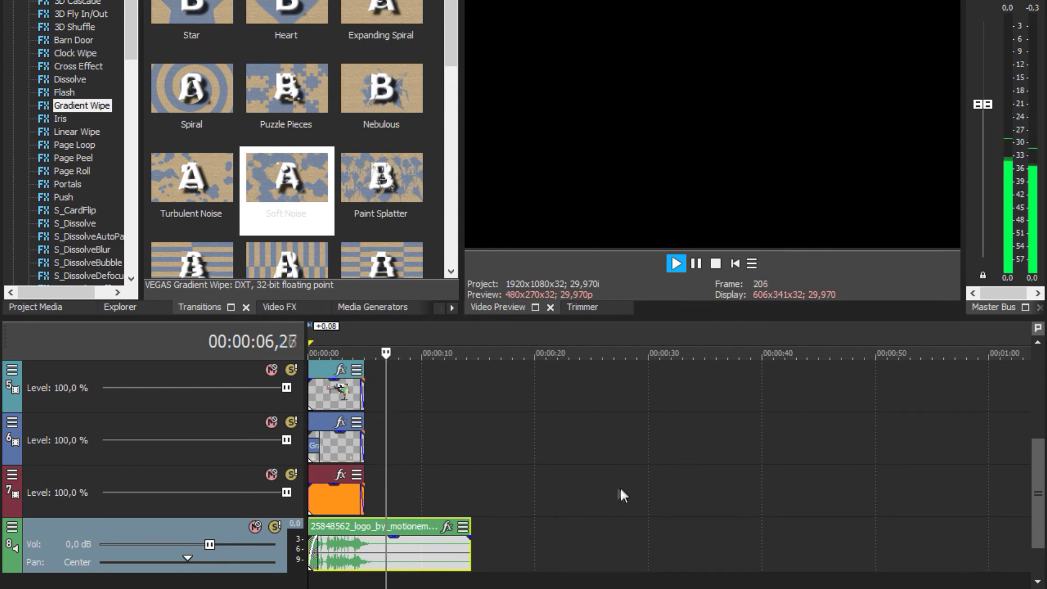
scroll(619, 486, down, 2)
Watch the finished intro with its music again from the start, then stop playback at the beginning
click(737, 267)
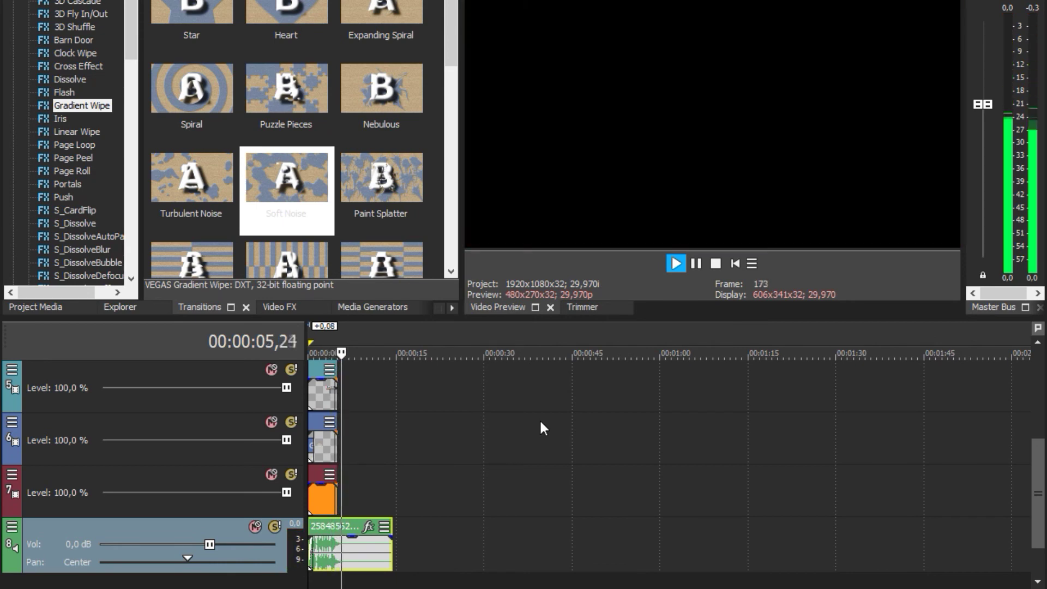
key(space)
key(space)
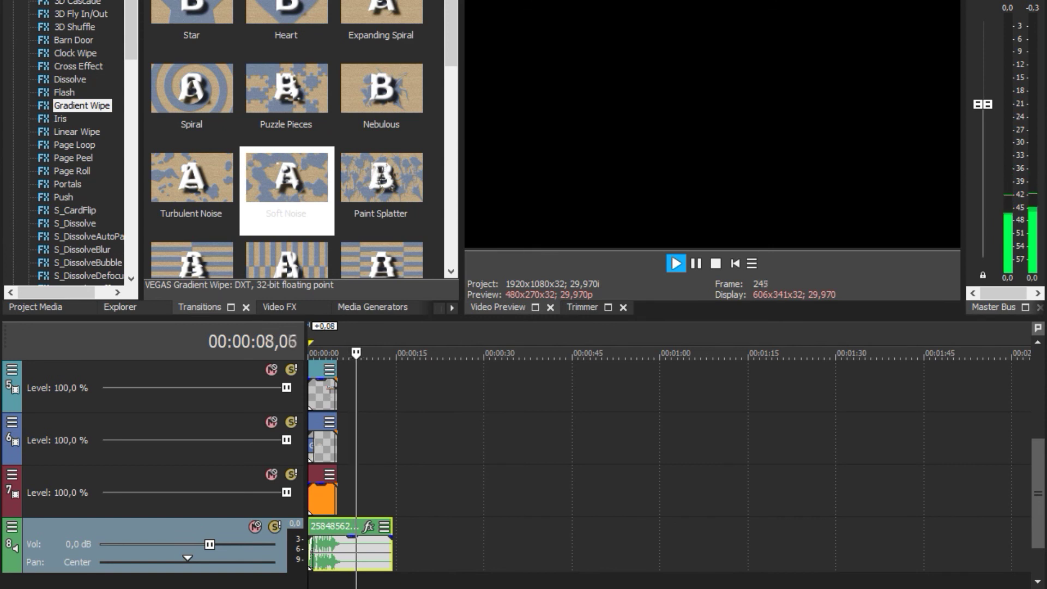
key(space)
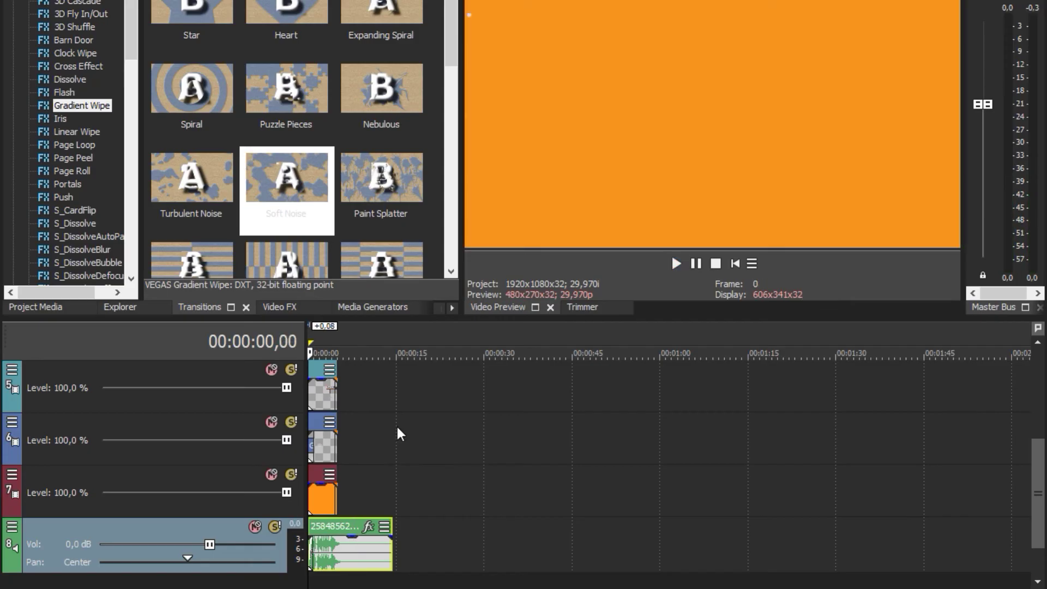
key(space)
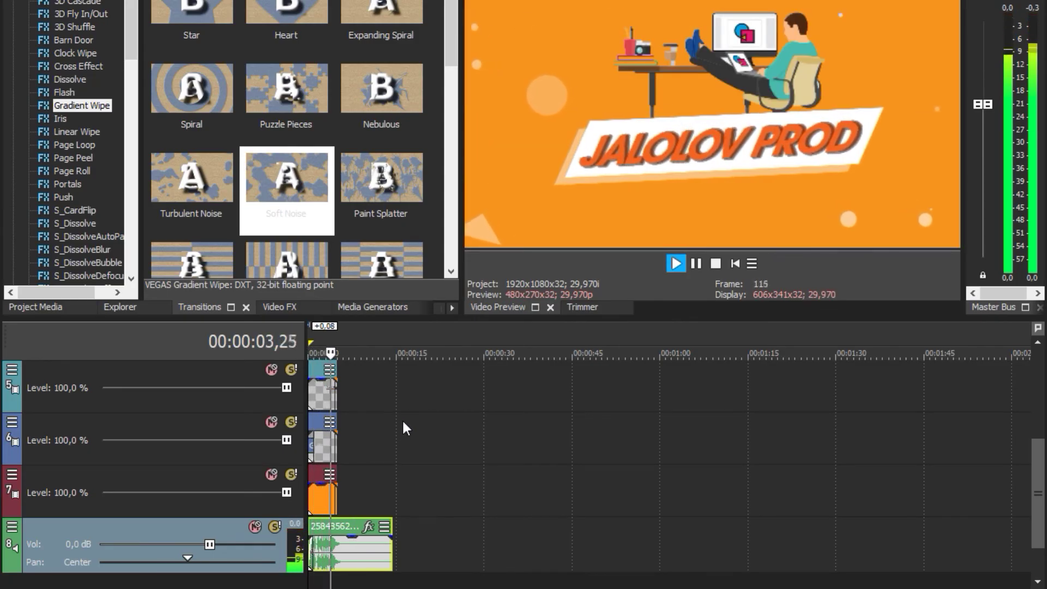
key(space)
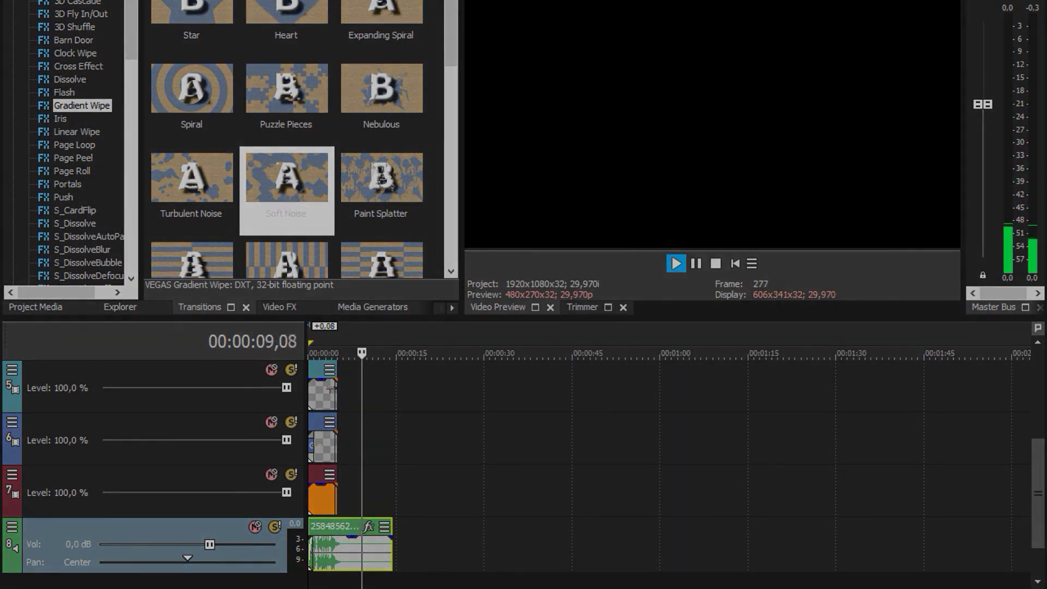
key(space)
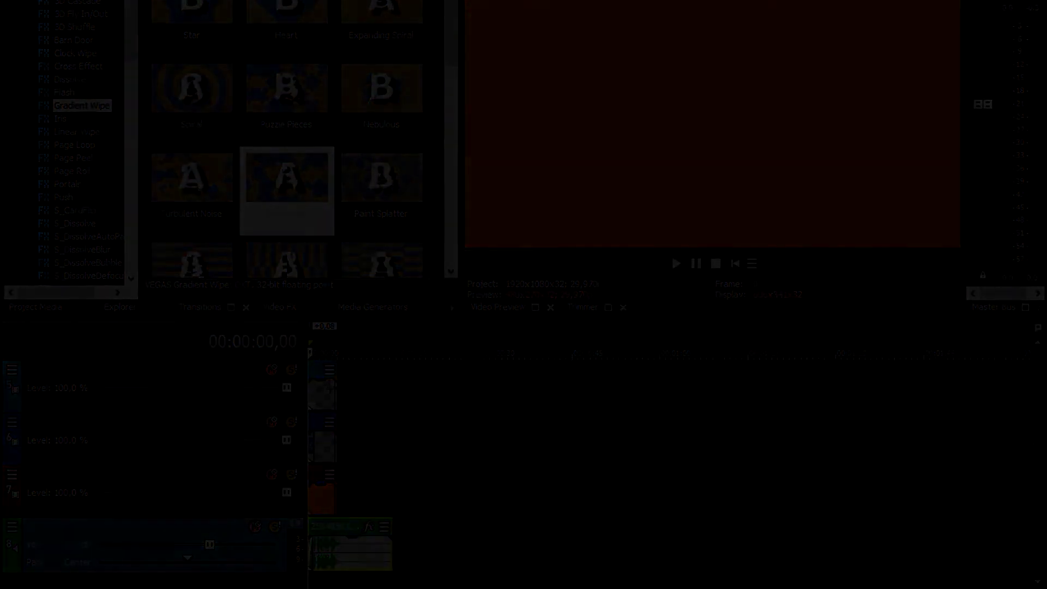